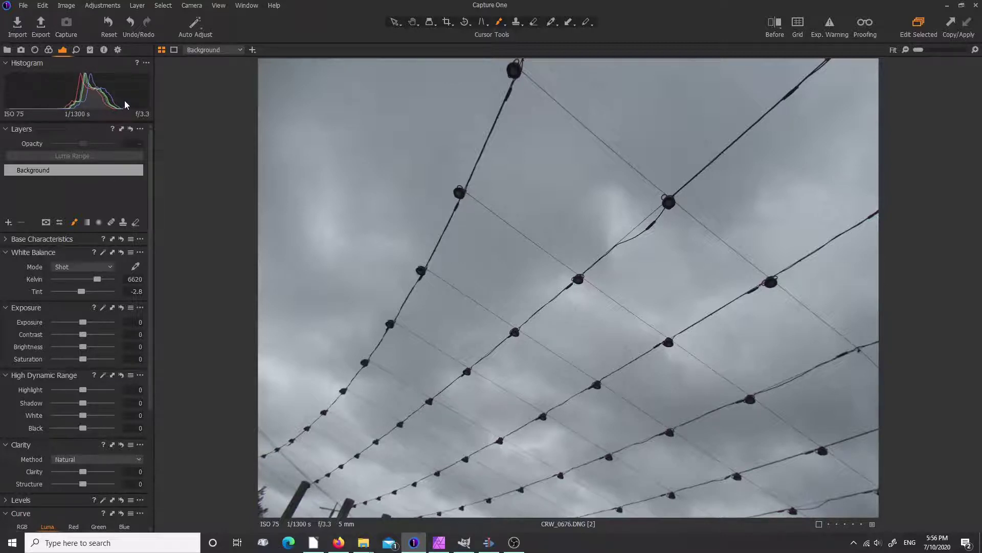
click(7, 129)
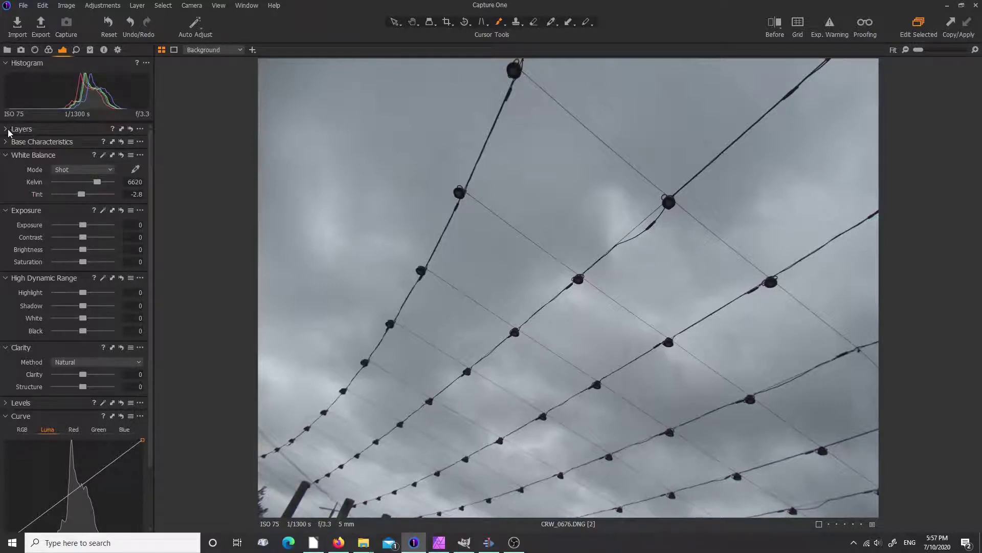
mouse_move(83, 239)
mouse_down()
mouse_move(109, 239)
mouse_move(59, 240)
mouse_move(118, 244)
mouse_move(53, 242)
mouse_move(83, 240)
mouse_up()
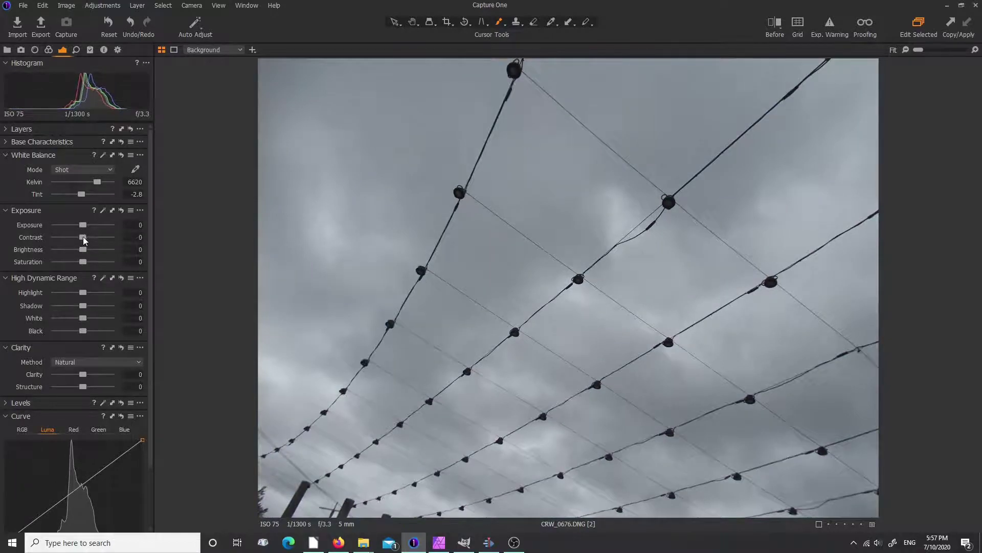
click(5, 130)
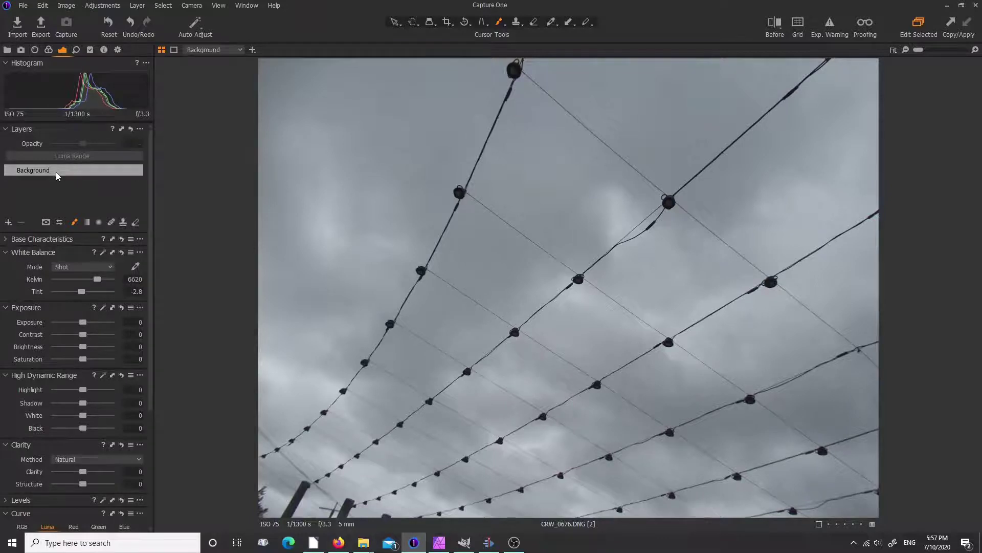
Step: Add a filled adjustment layer above the background and set its Contrast to 50 and Brightness to -18
click(8, 223)
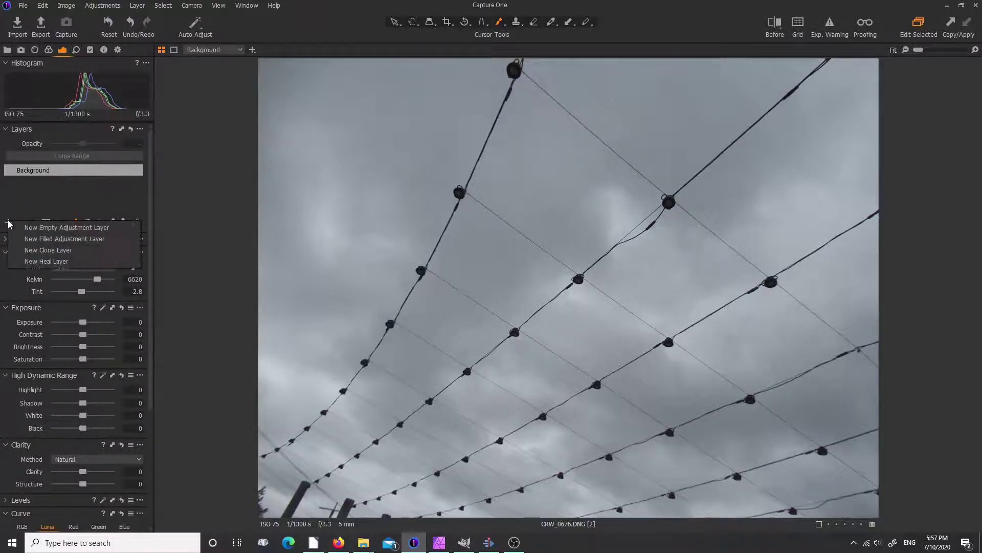
click(66, 236)
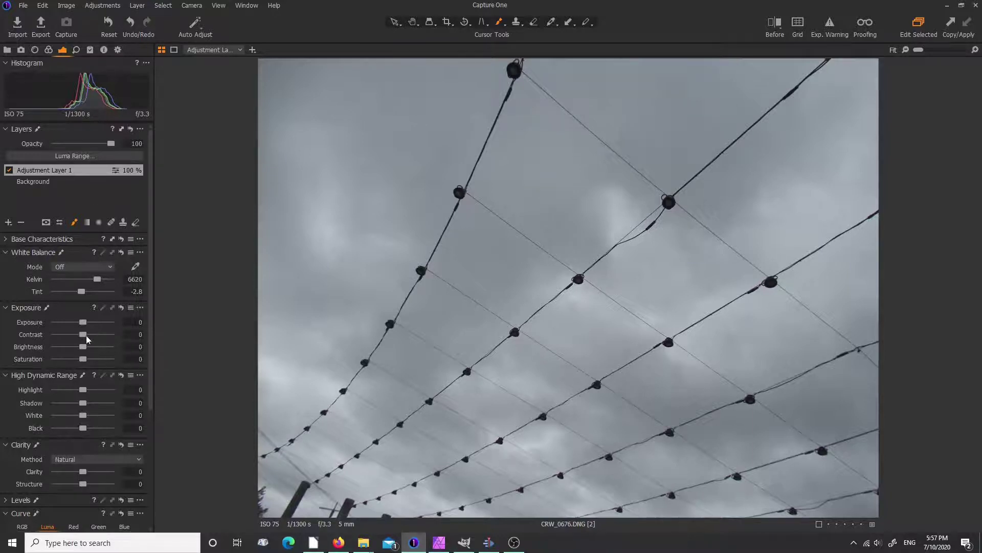
drag(82, 334, 147, 337)
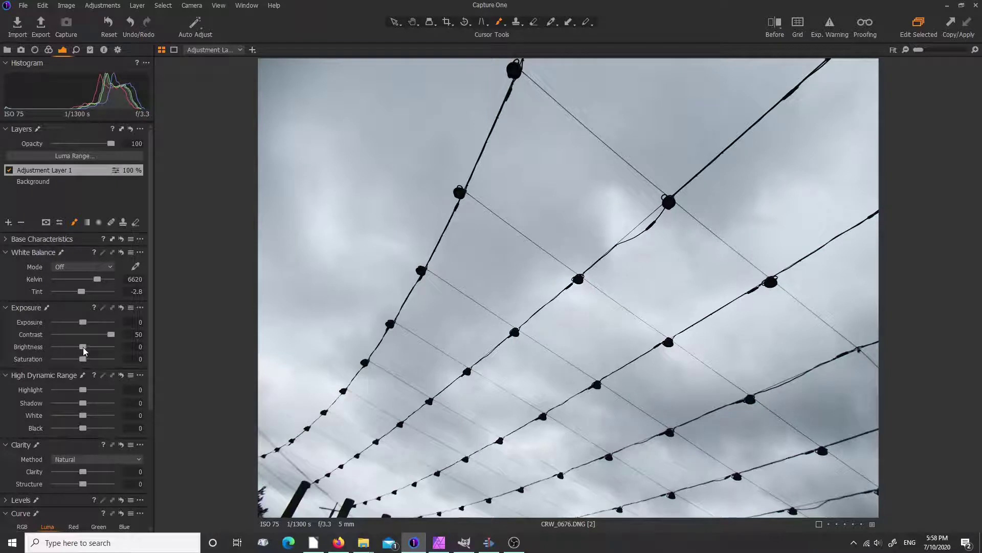
drag(81, 350, 73, 352)
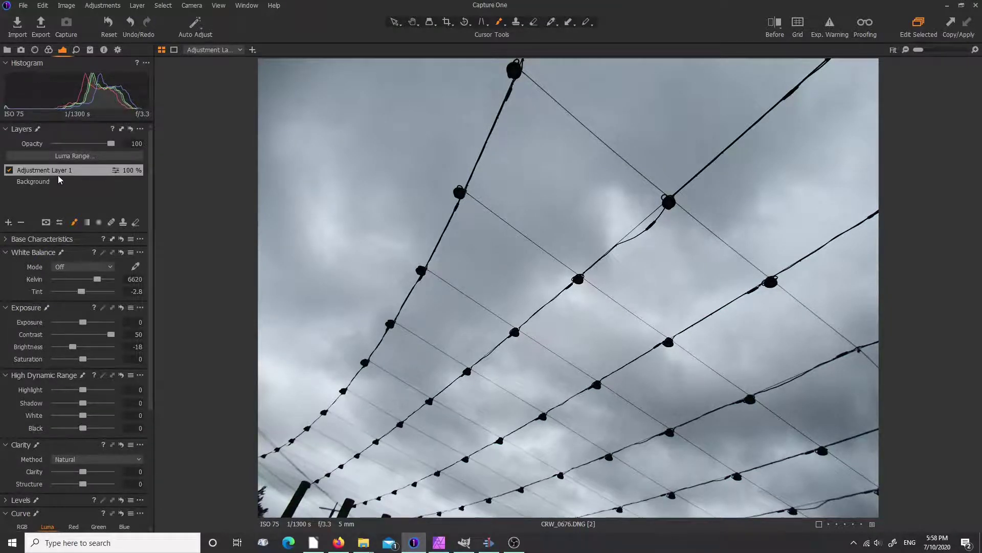
Step: Add a second filled adjustment layer and set its Contrast to 33 and Brightness to -34
click(9, 223)
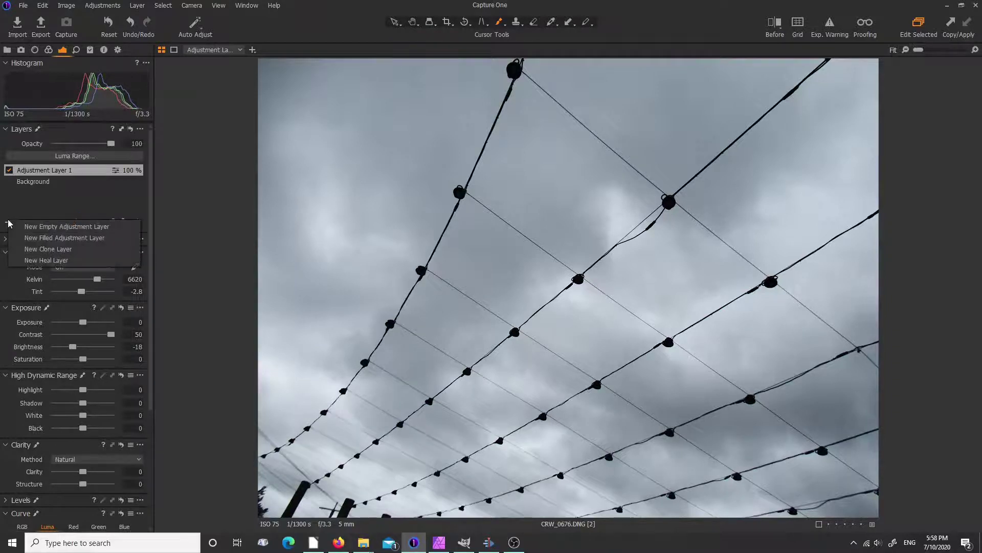
click(72, 238)
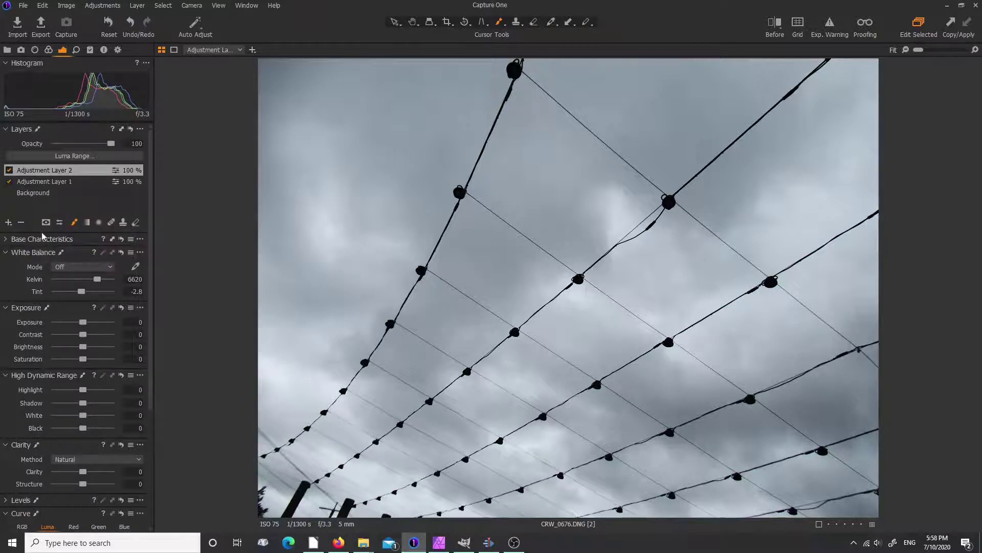
drag(84, 335, 65, 353)
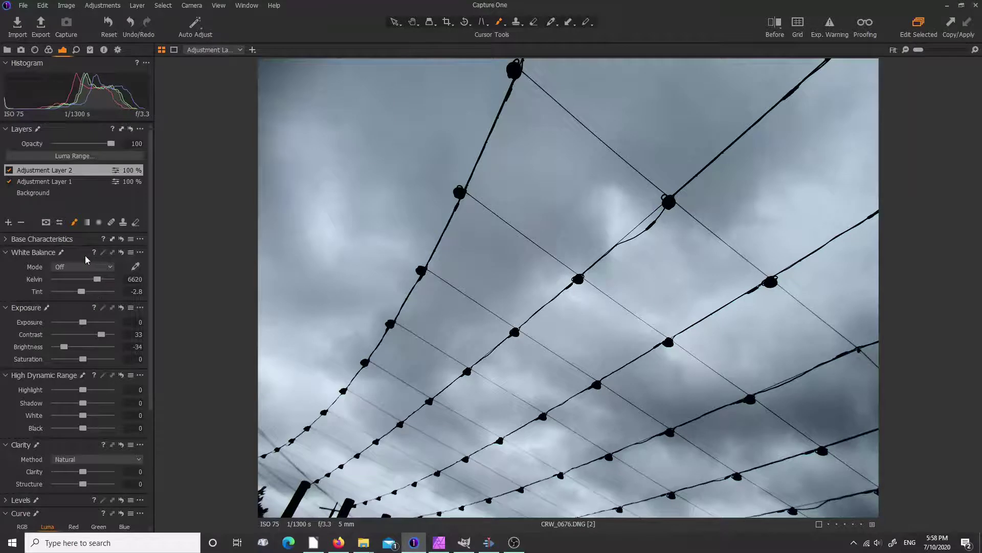
Step: Rename both adjustment layers as Contrast
double_click(41, 183)
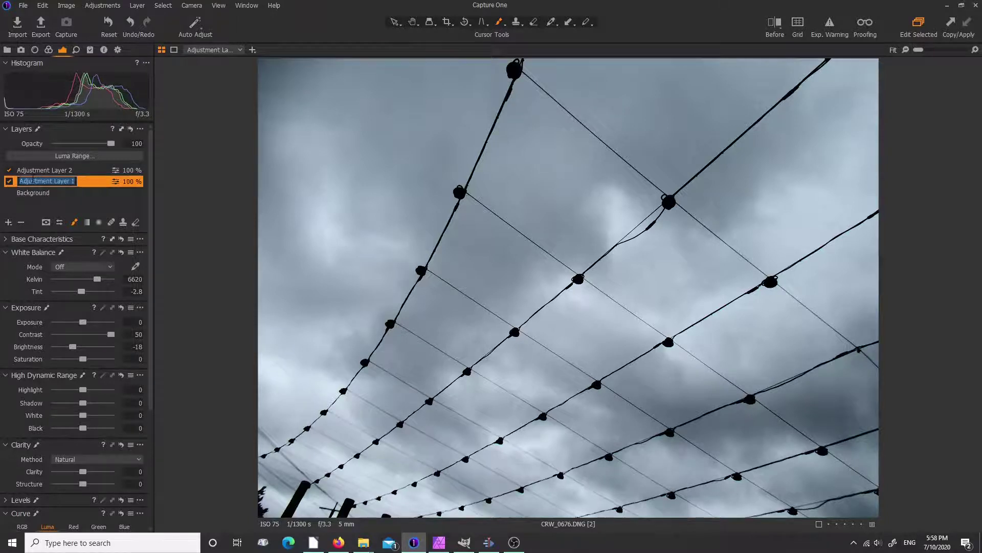
text(Contrast)
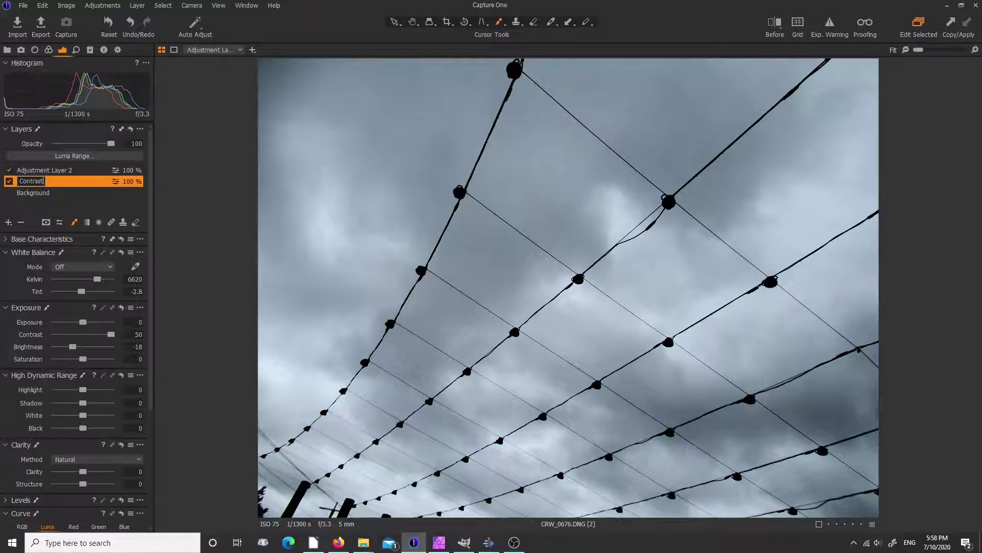
key(Return)
double_click(32, 173)
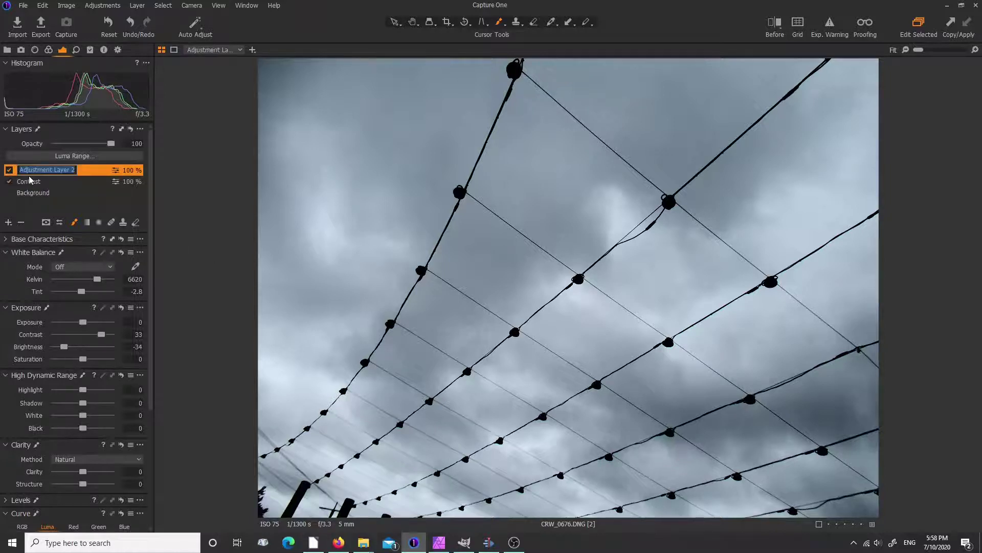
text(Contra)
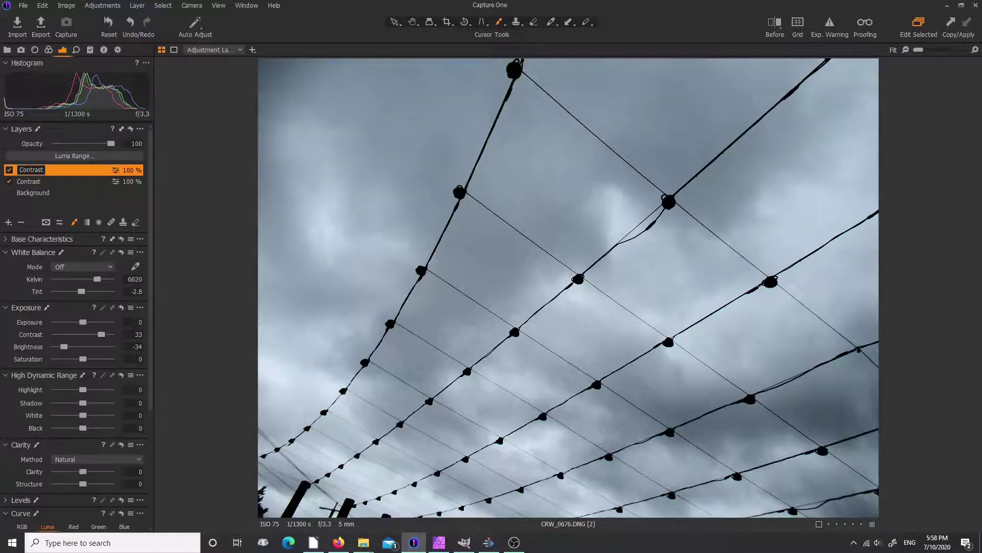
text(st)
key(Return)
Step: Hide both Contrast layers and add a new filled adjustment layer on top of them
click(9, 170)
click(10, 181)
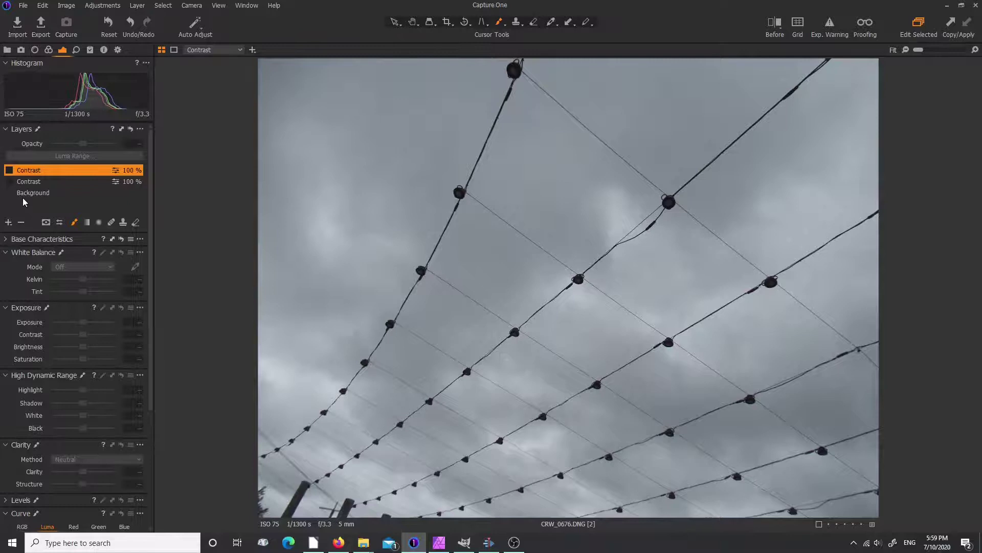
click(8, 223)
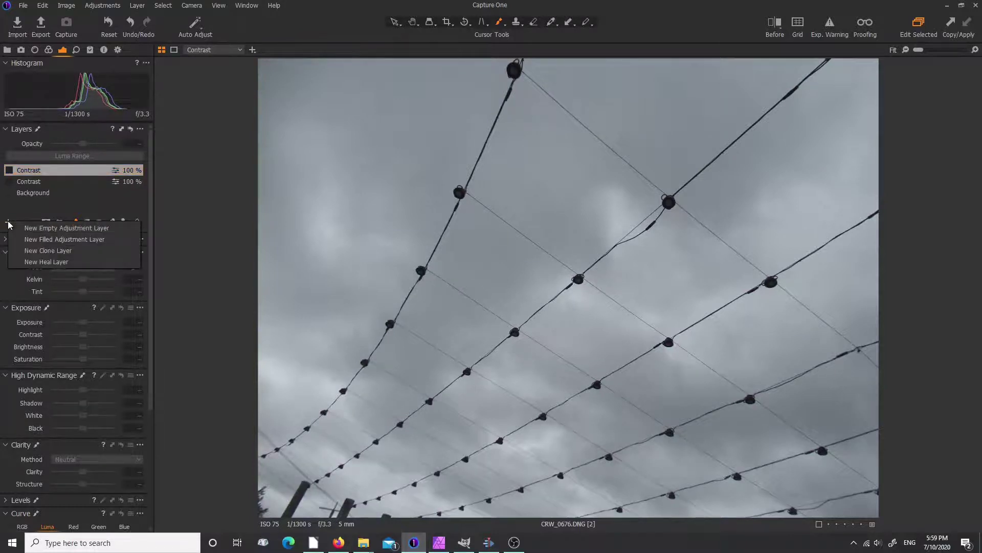
click(70, 239)
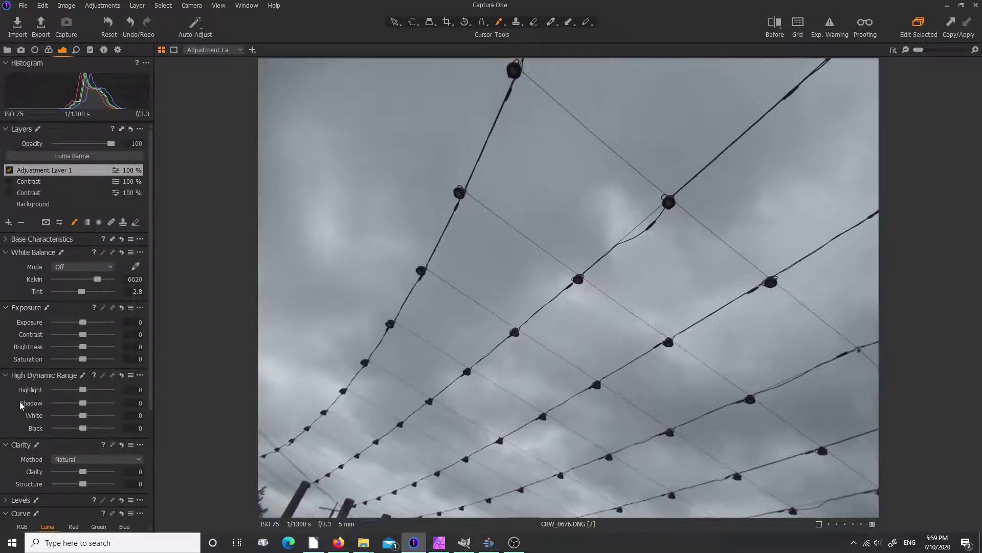
Step: Collapse the High Dynamic Range, Exposure and Clarity tools and expand the Levels tool
click(6, 375)
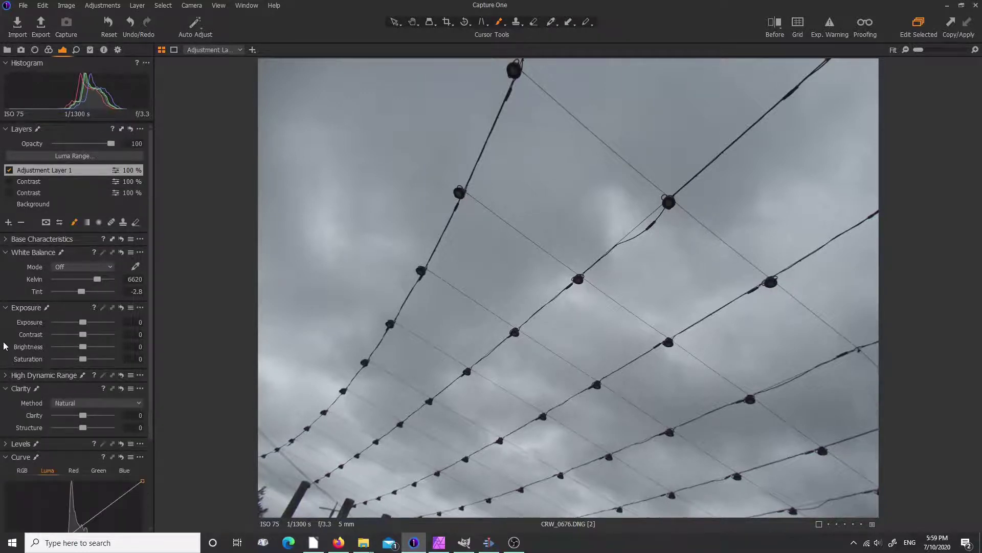
click(6, 307)
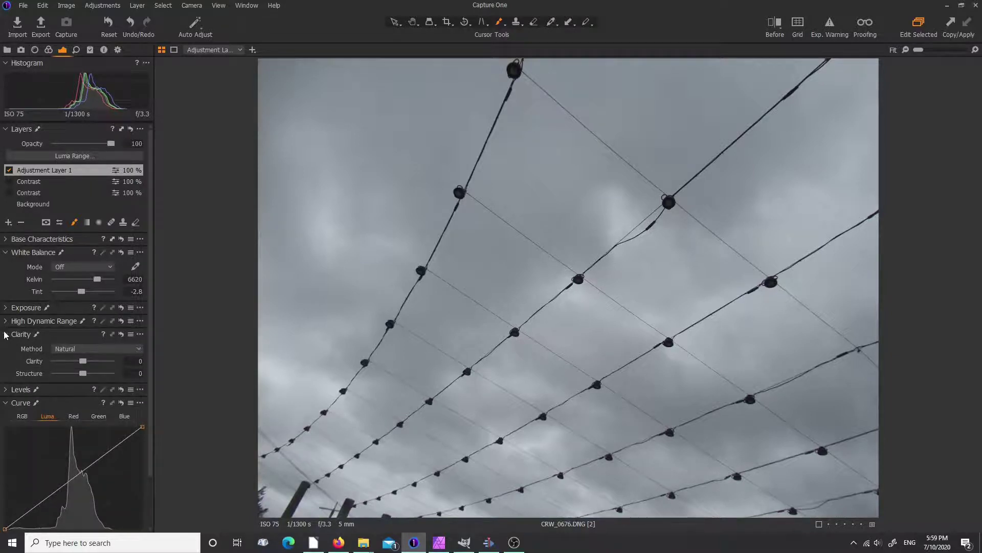
click(5, 335)
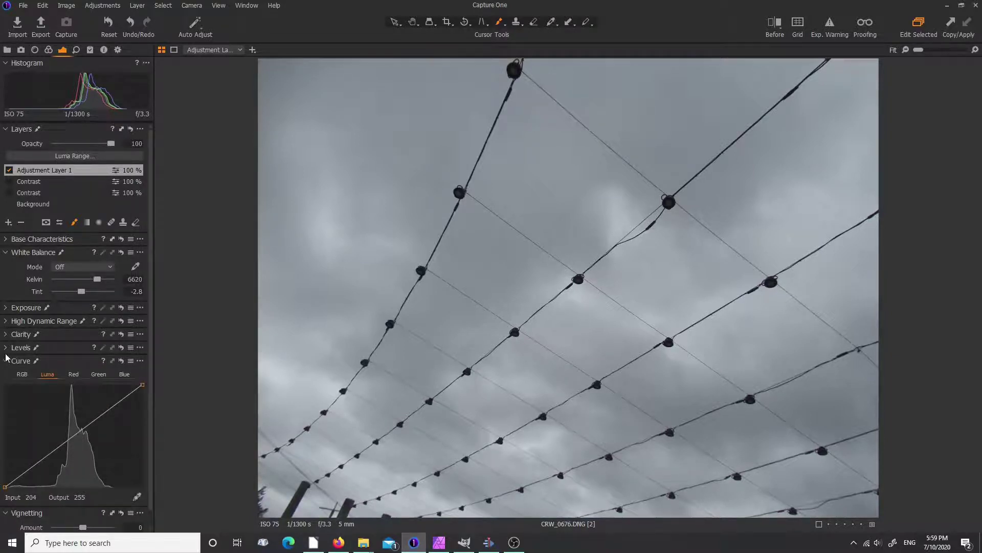
click(5, 349)
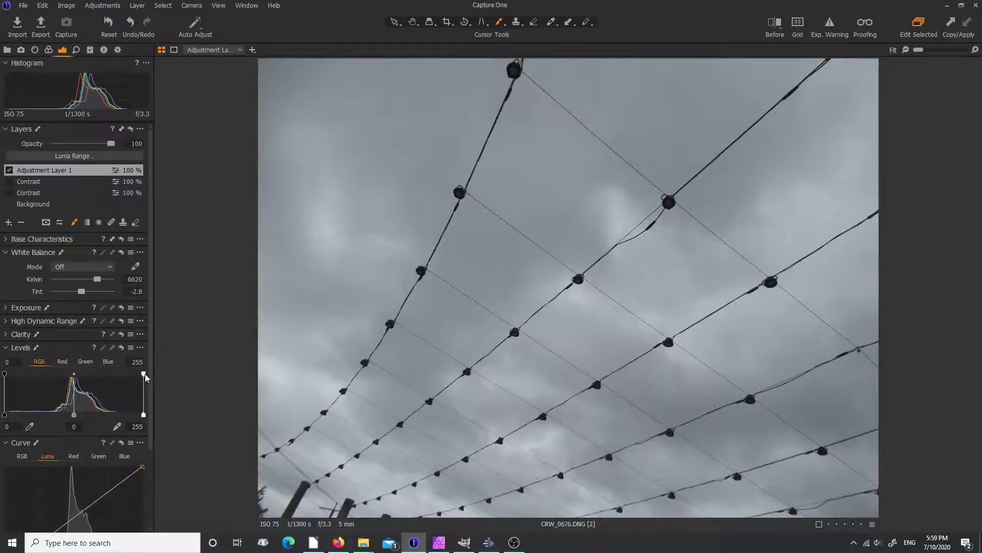
Step: Try an RGB Levels white output of 162 and a black output of 70, returning each to its default
drag(143, 374, 94, 375)
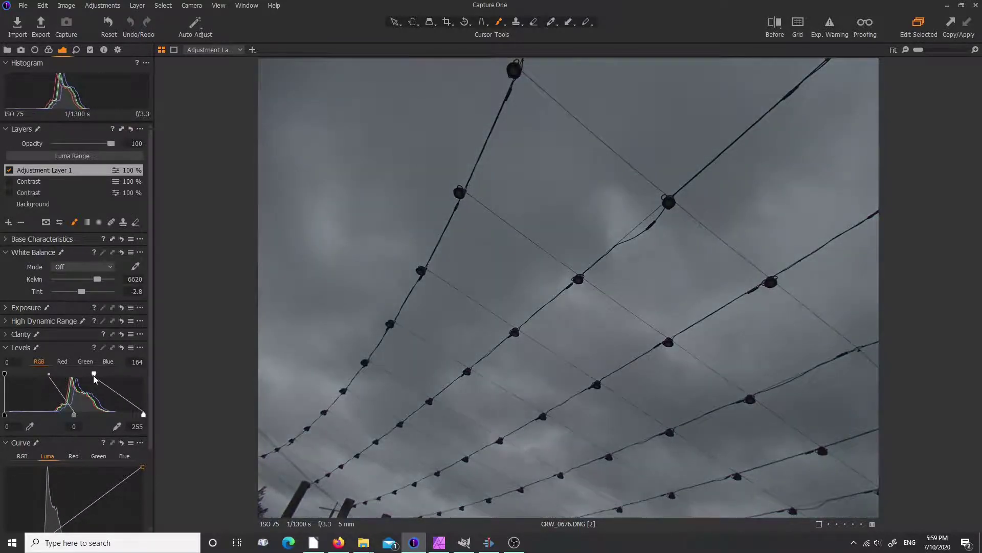
click(93, 375)
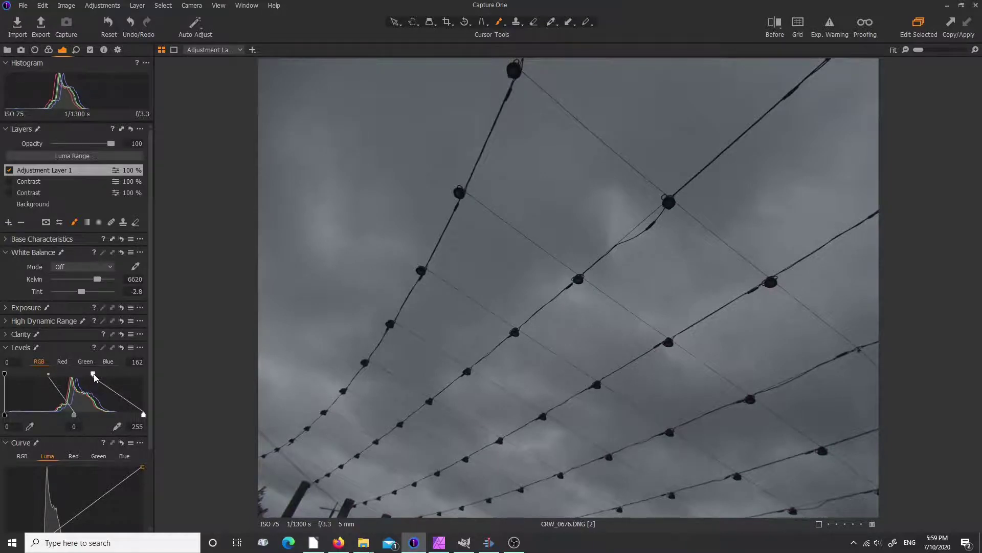
drag(94, 374, 147, 373)
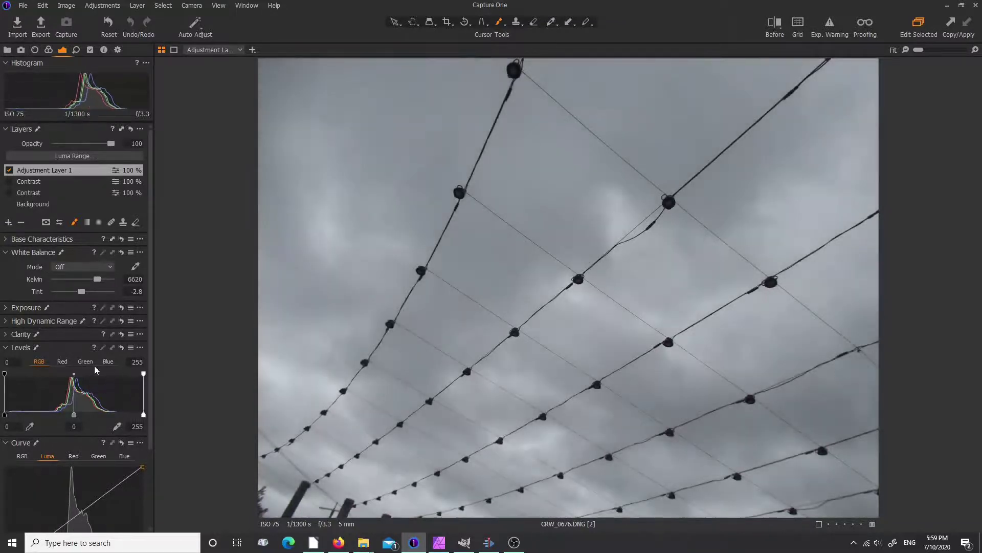
drag(5, 376, 42, 379)
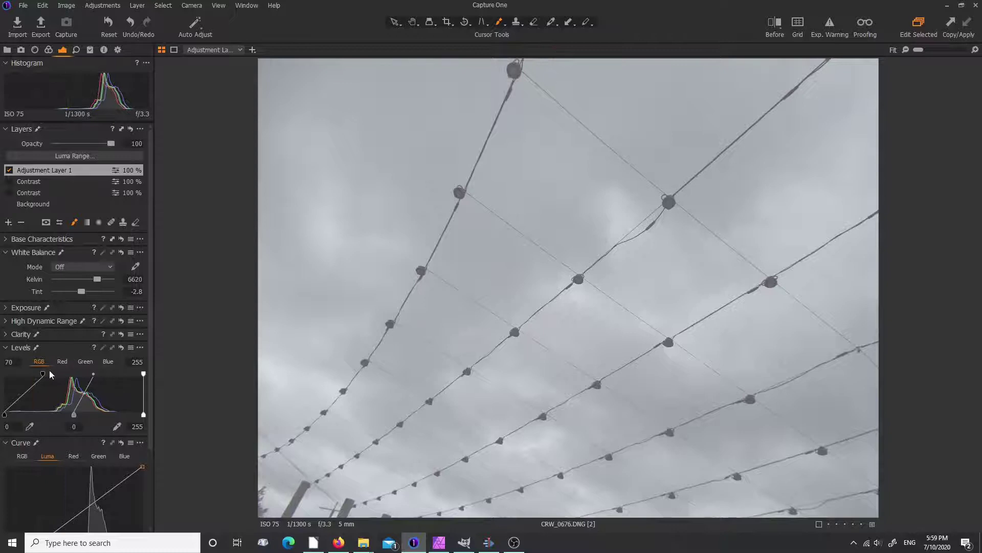
drag(44, 373, 4, 377)
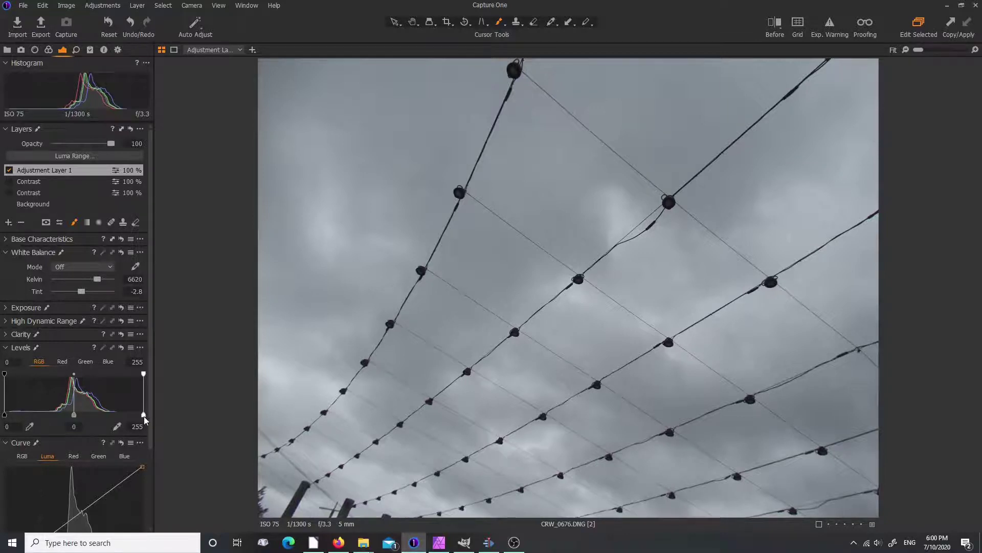
Step: Set the new layer's RGB Levels input points to 58 for the shadows and 207 for the highlights
drag(143, 415, 118, 414)
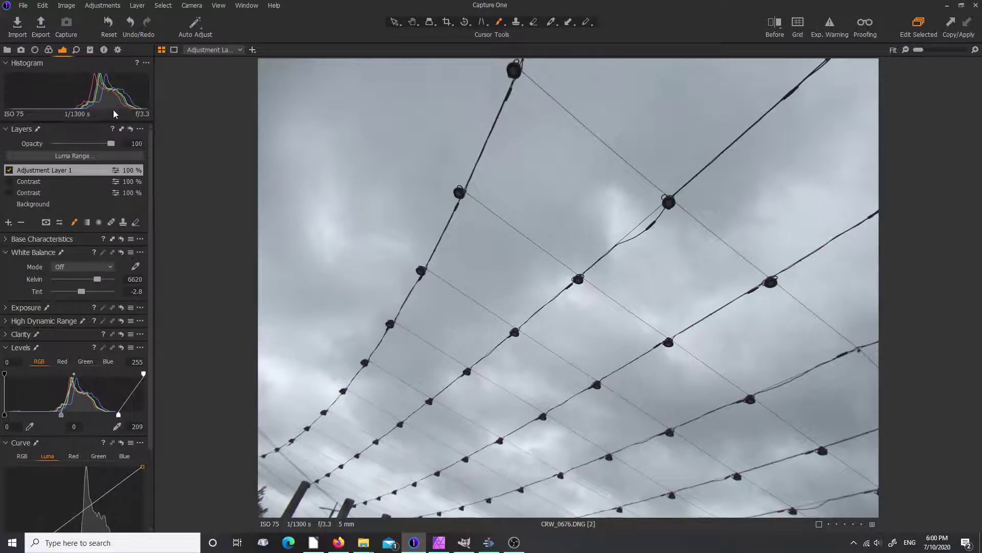
drag(118, 414, 145, 413)
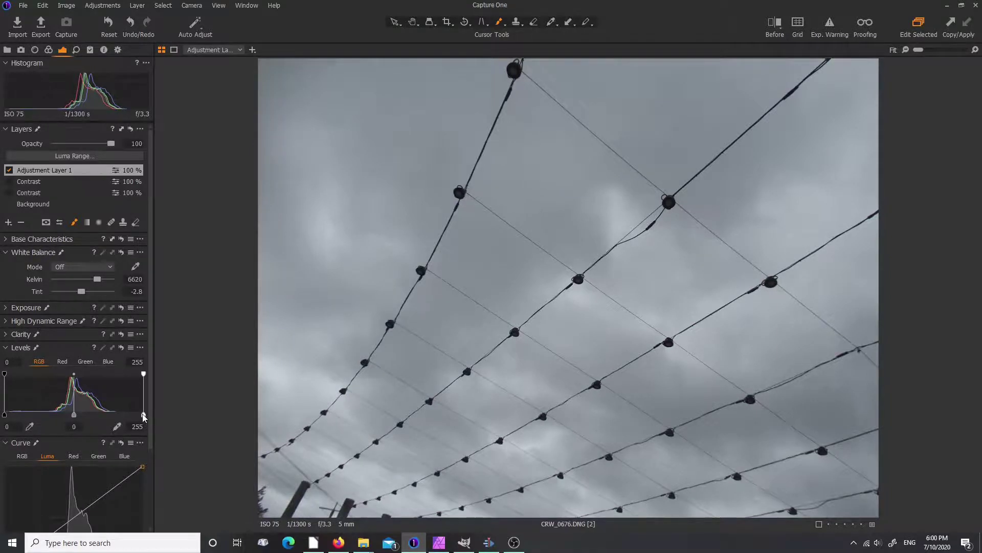
drag(143, 415, 118, 417)
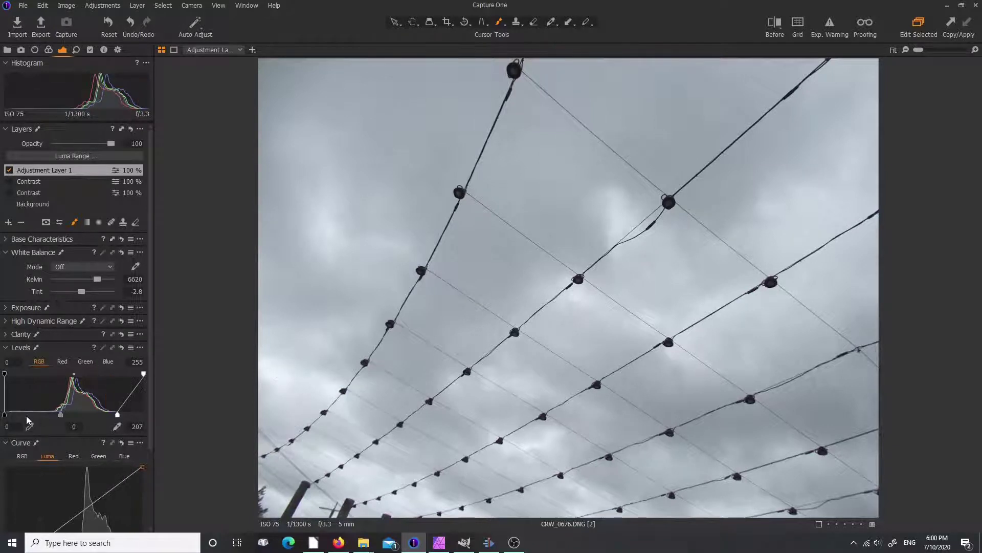
drag(4, 415, 44, 415)
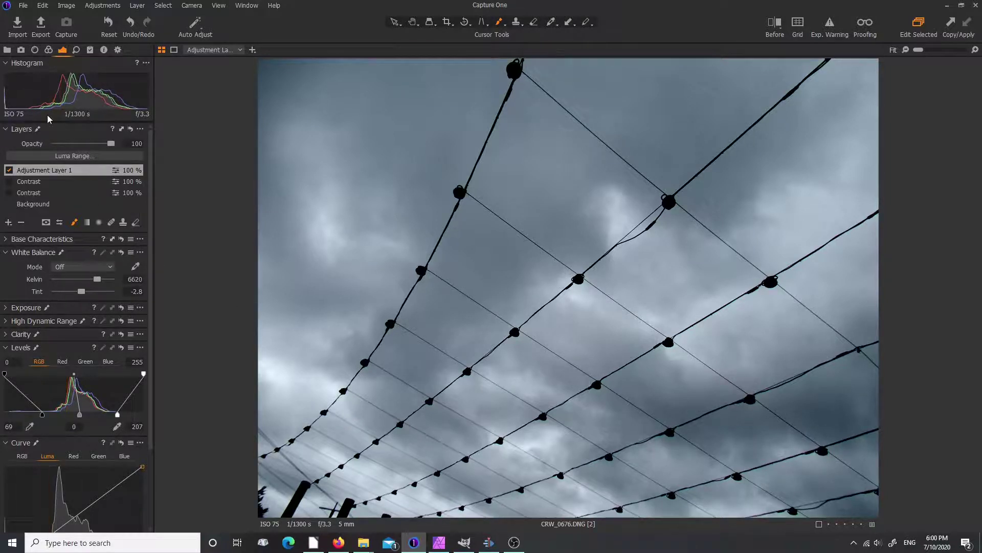
mouse_move(43, 414)
mouse_down()
mouse_move(54, 415)
mouse_move(39, 424)
mouse_up()
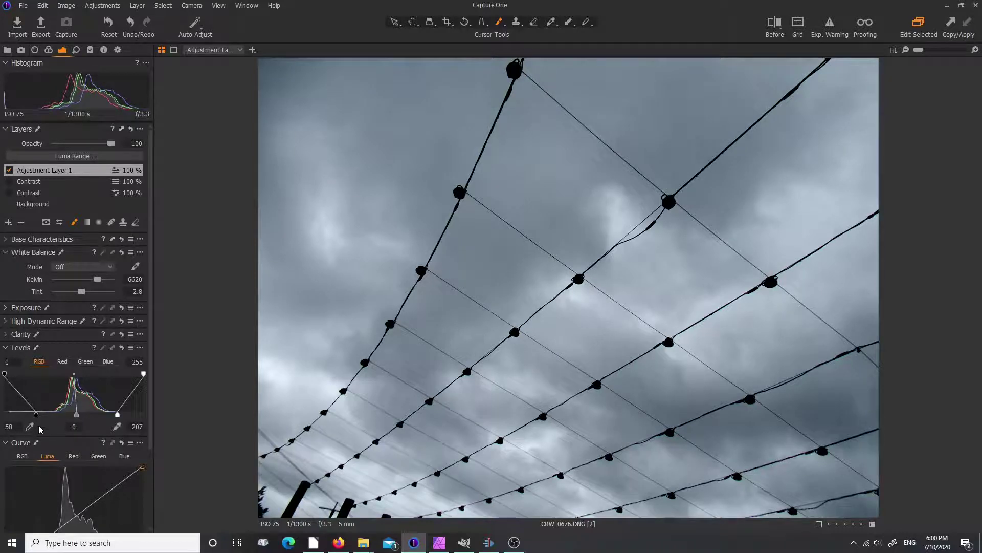
Step: Rename the top adjustment layer as Levels and hide it
double_click(41, 170)
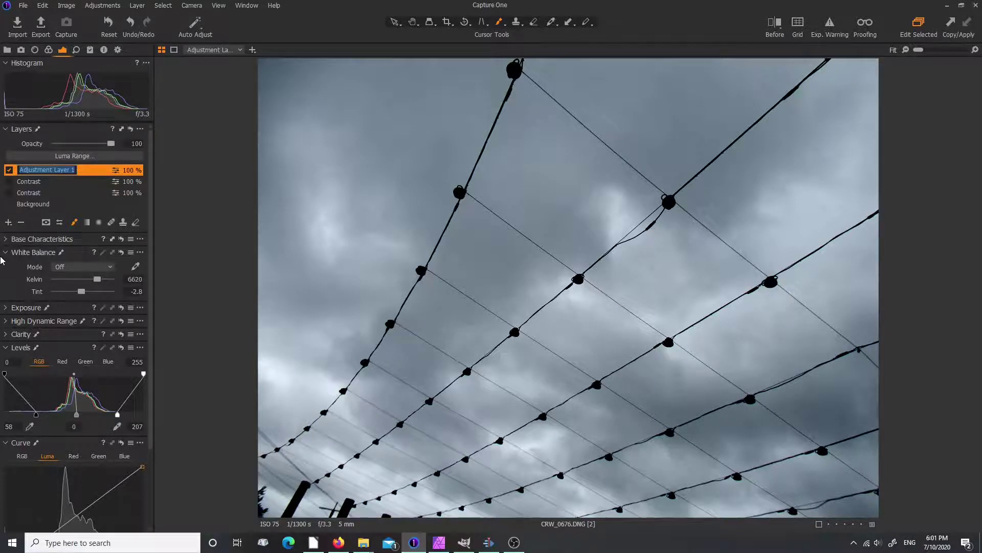
text(Levels)
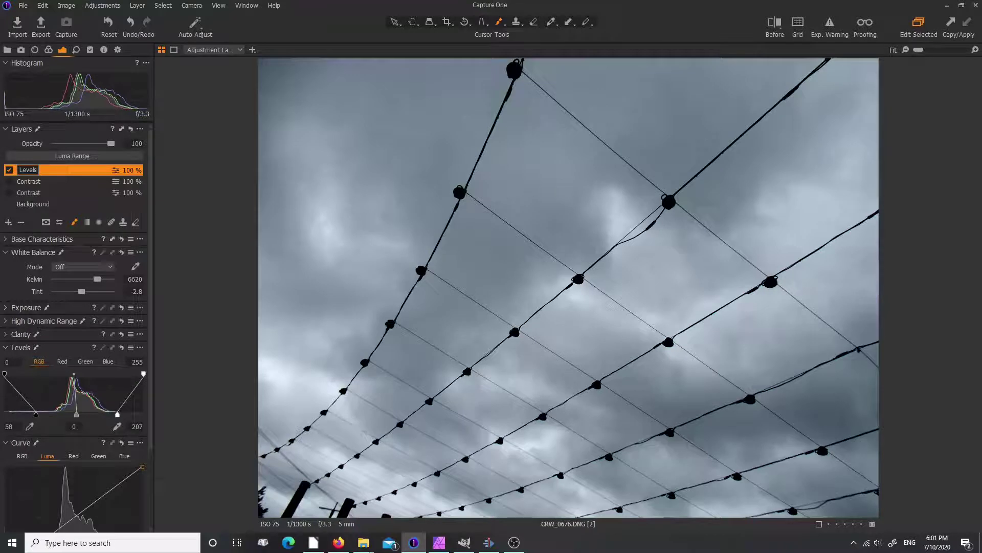
key(Return)
click(9, 170)
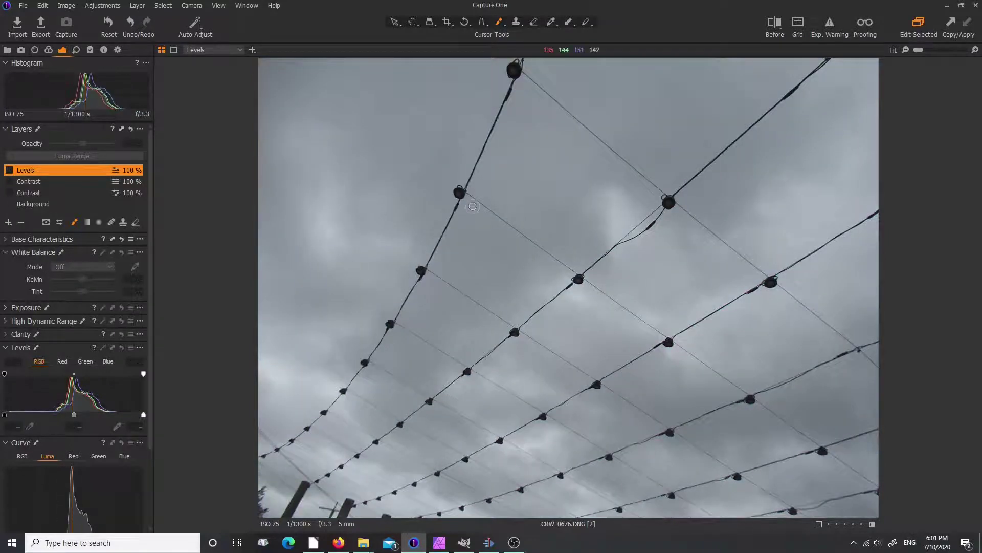
Step: Add a new filled adjustment layer at the top of the stack and rename it as Curves
click(8, 222)
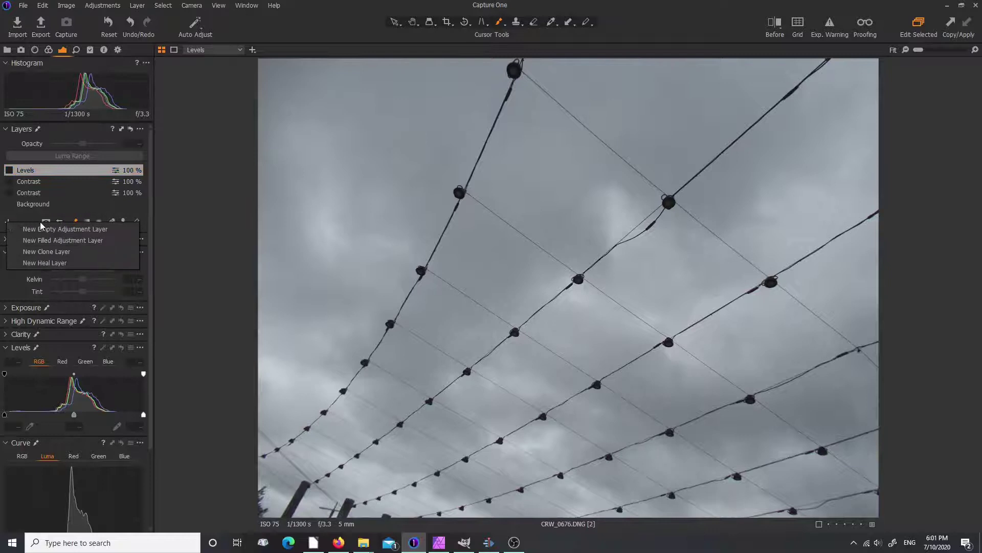
click(62, 241)
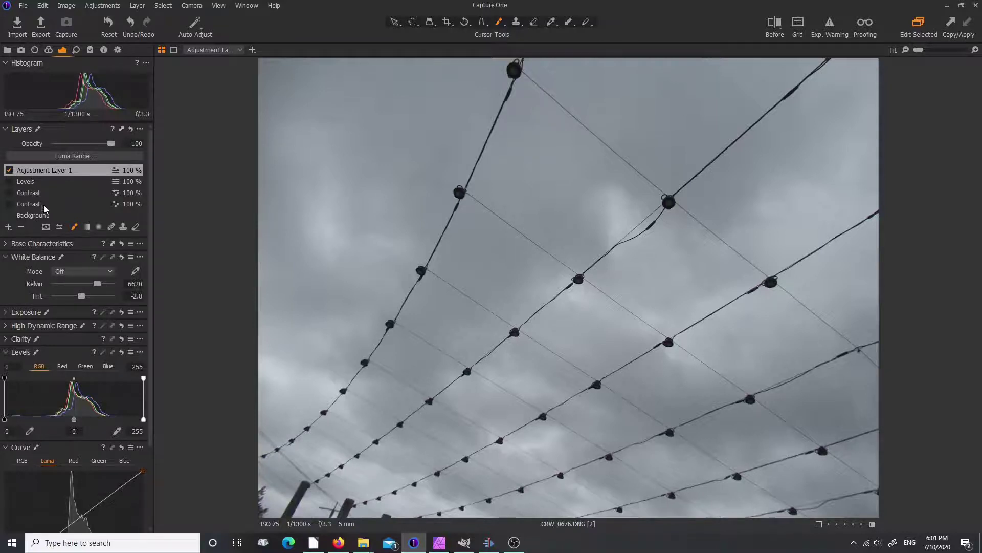
double_click(33, 172)
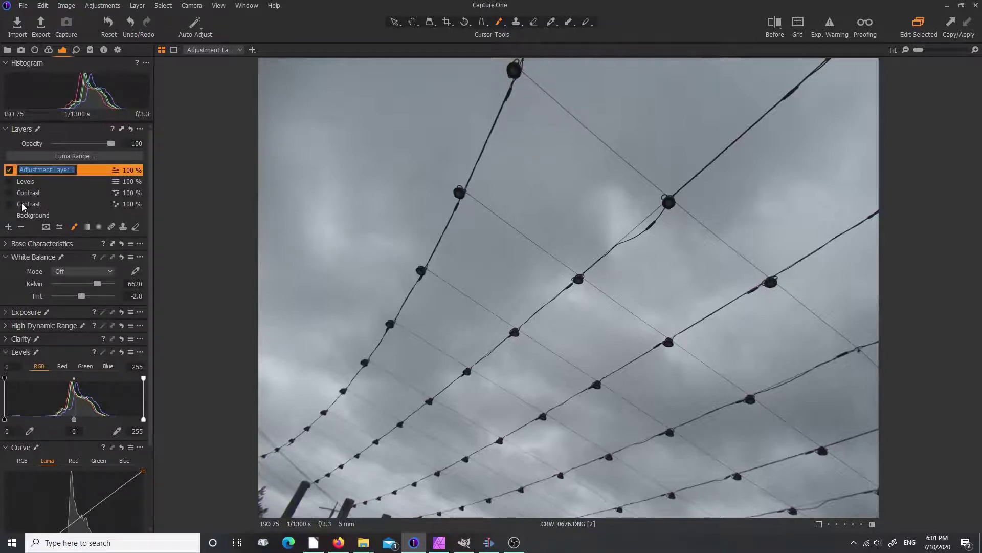
text(urves)
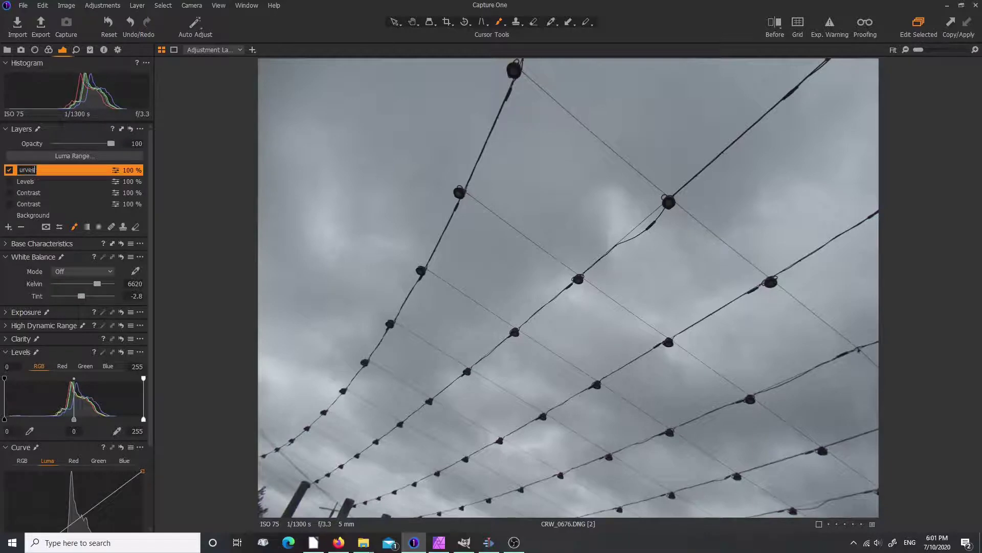
key(Return)
click(9, 170)
double_click(26, 170)
key(Home)
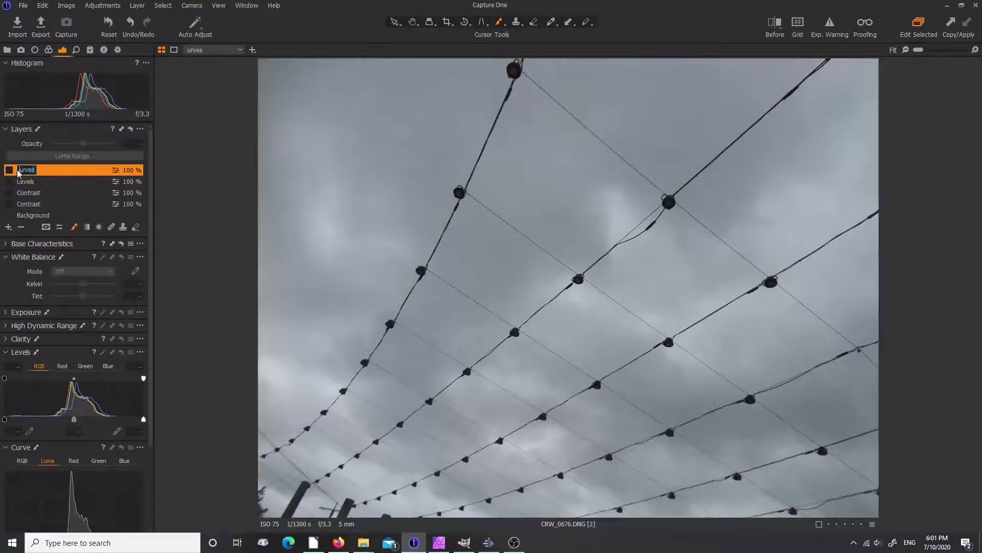
text(C)
key(Return)
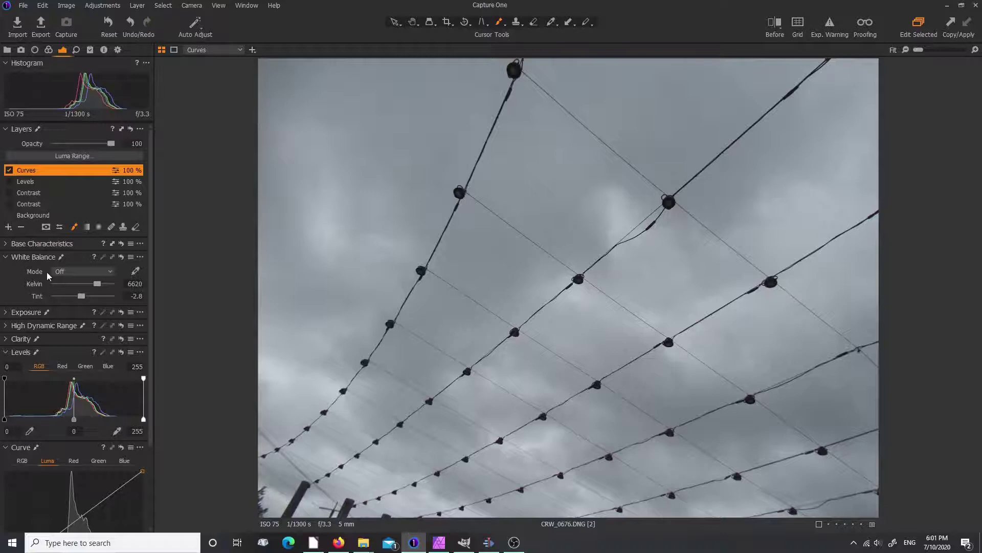
Step: Try a Luma curve with the white point at input 205 and the black point at input 62, and reset the curve
drag(150, 393, 149, 449)
click(8, 281)
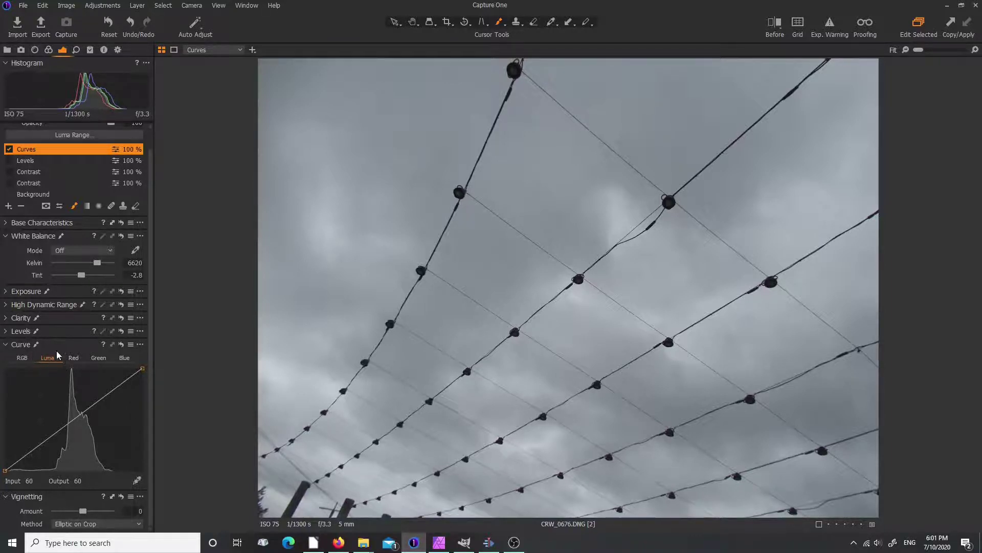
click(142, 368)
mouse_move(143, 368)
mouse_down()
mouse_move(134, 369)
mouse_move(143, 368)
mouse_up()
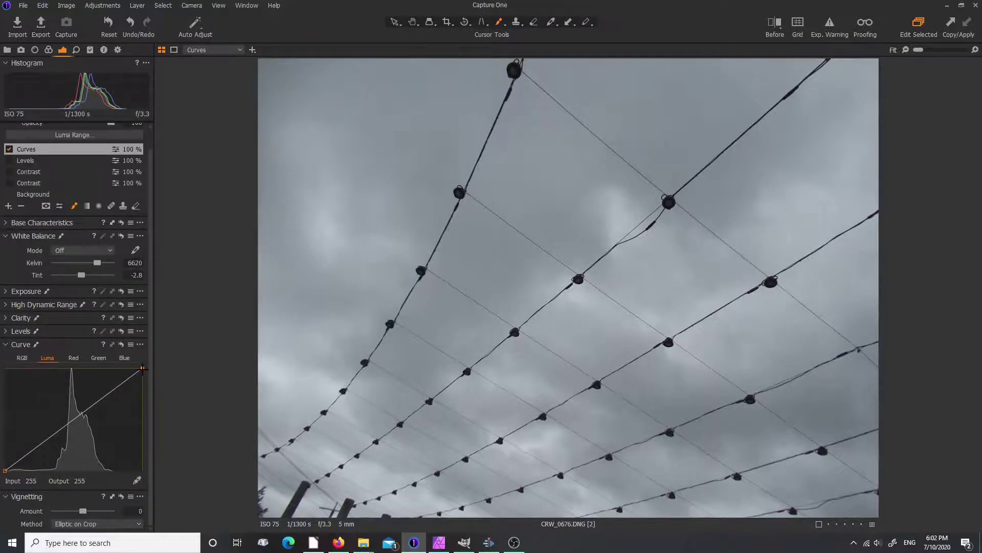
drag(142, 367, 118, 368)
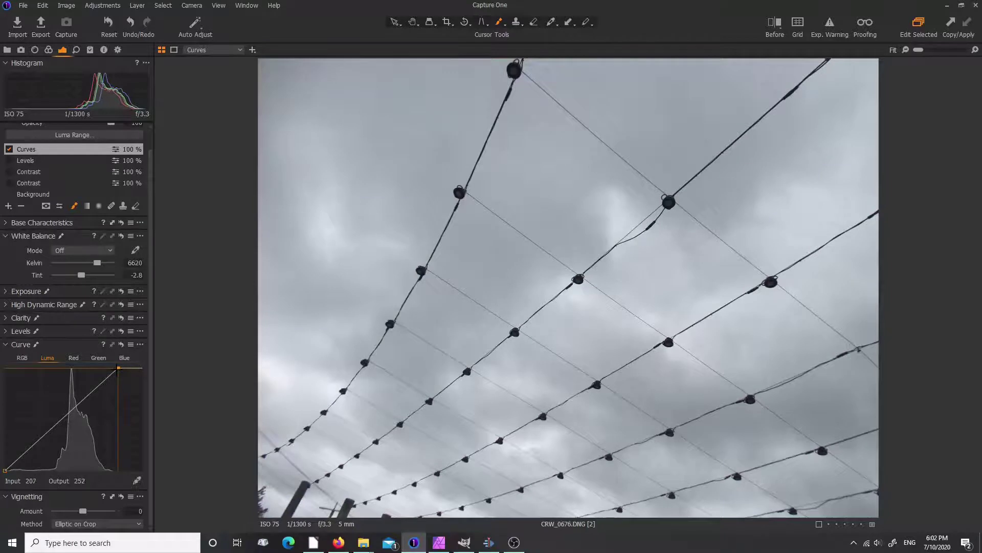
drag(118, 369, 116, 368)
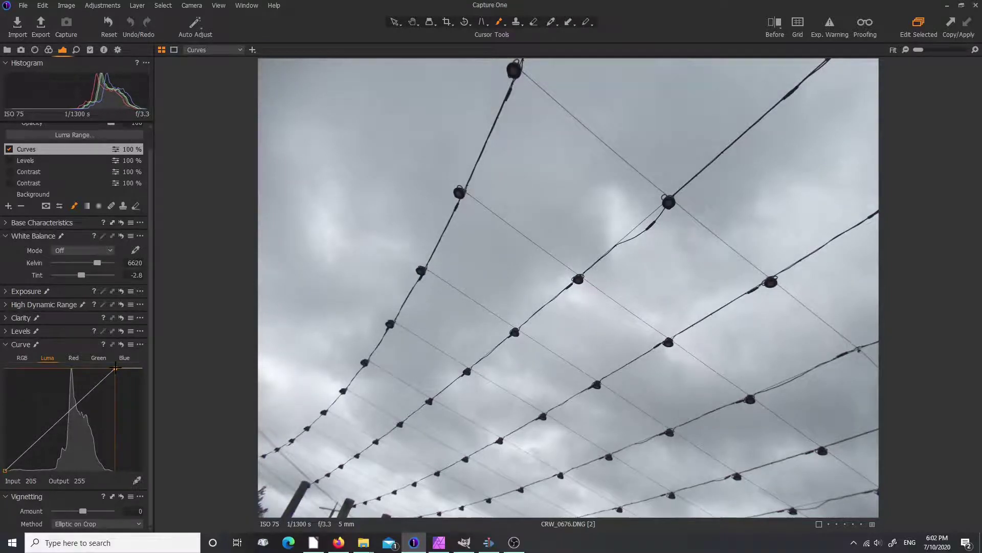
drag(5, 470, 41, 489)
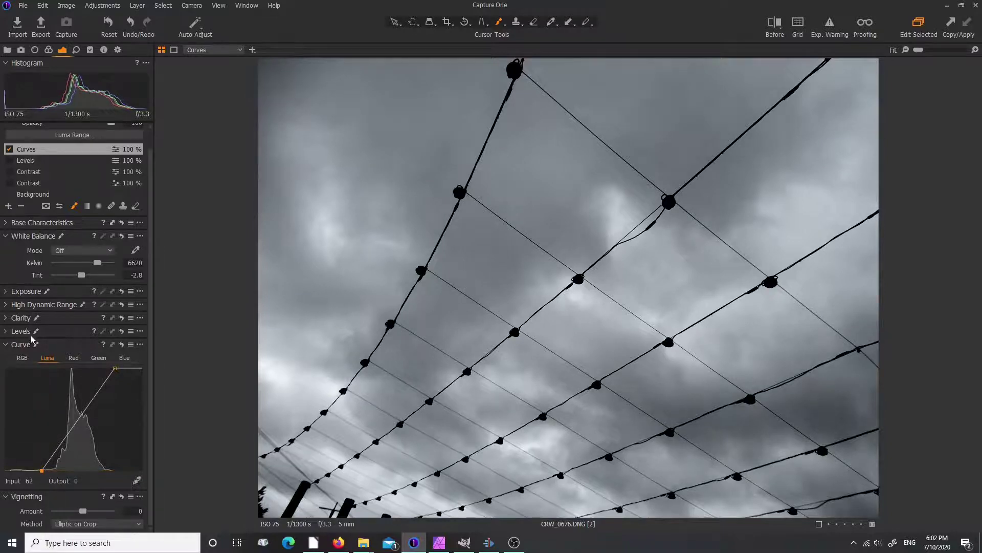
click(42, 470)
click(121, 344)
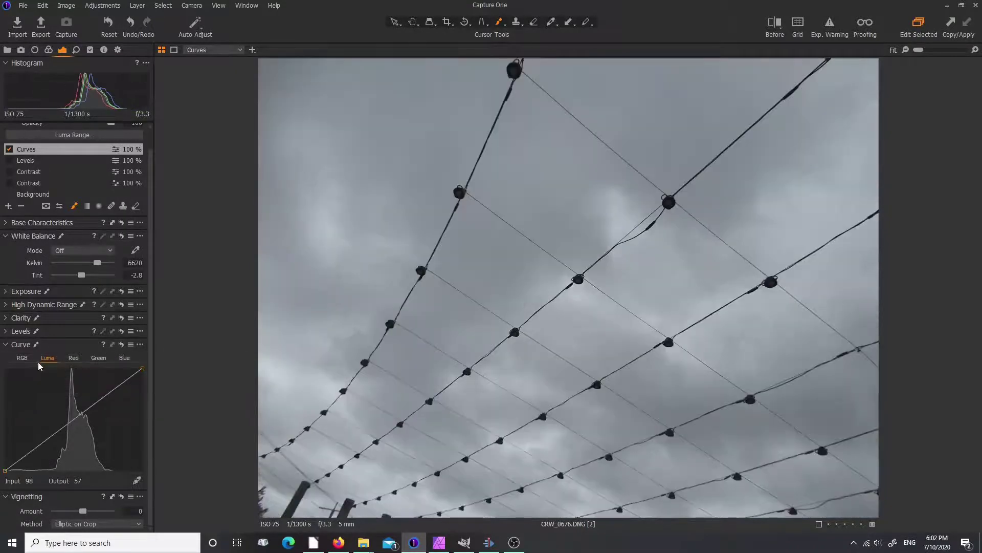
Step: Try an RGB curve with the white and black endpoints pulled in to the histogram's edges, and reset the curve
click(23, 359)
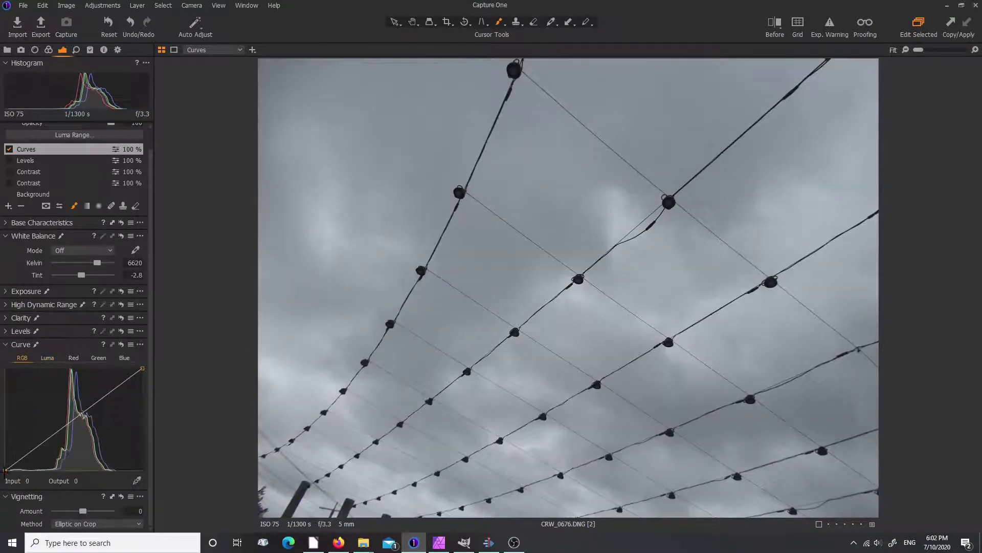
drag(142, 368, 117, 368)
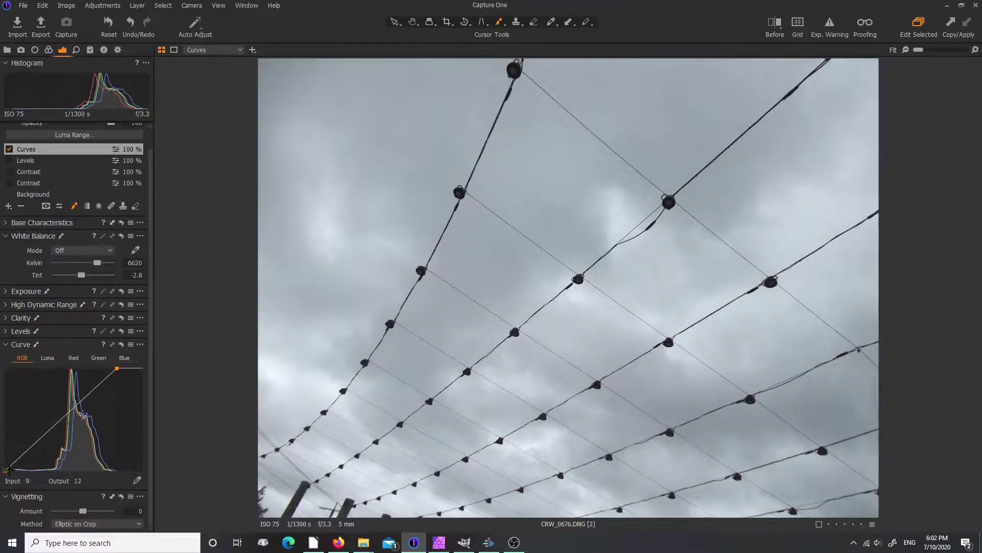
drag(3, 470, 40, 483)
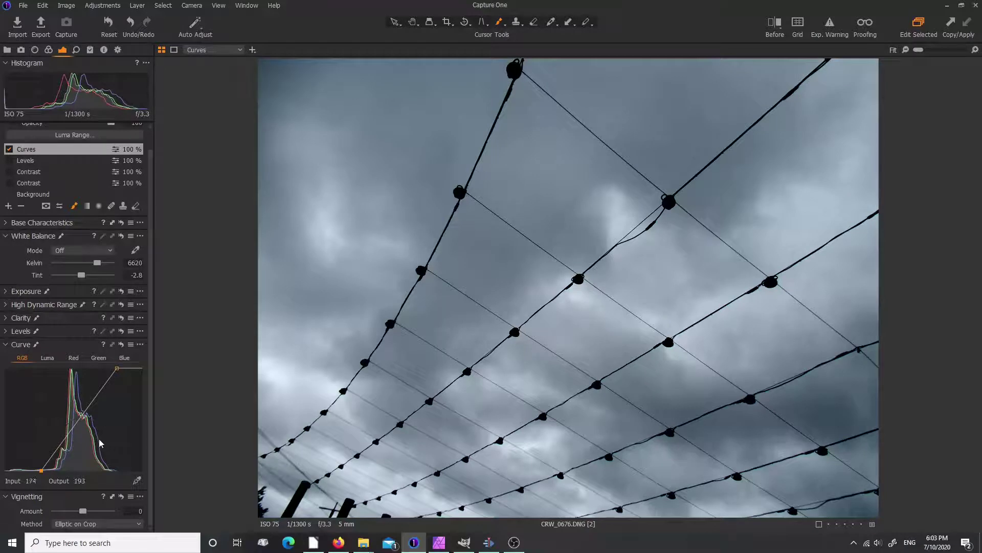
click(121, 344)
Step: Pull the Luma curve's white and black endpoints in to the histogram's edges and hide the Curves layer
click(52, 361)
drag(142, 368, 115, 369)
drag(5, 469, 39, 470)
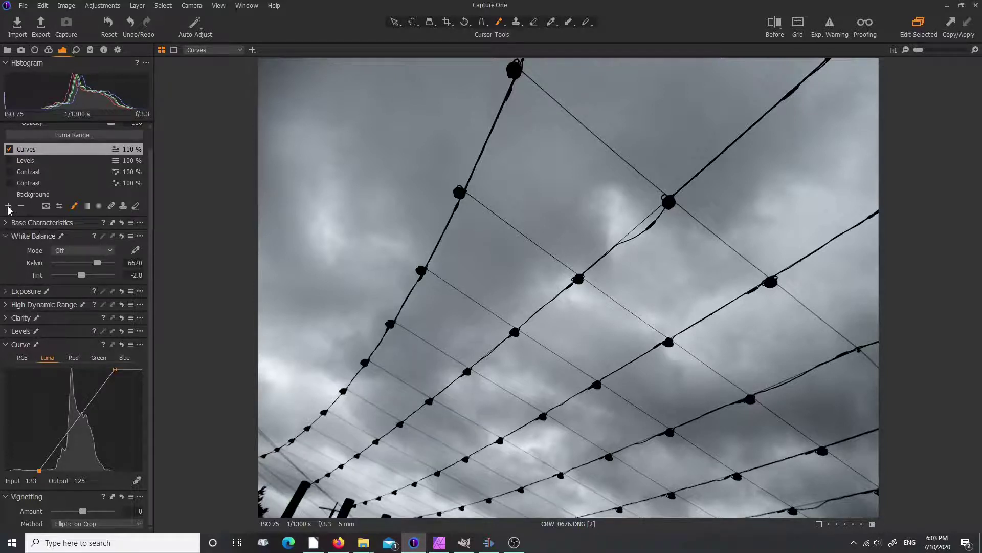
click(9, 149)
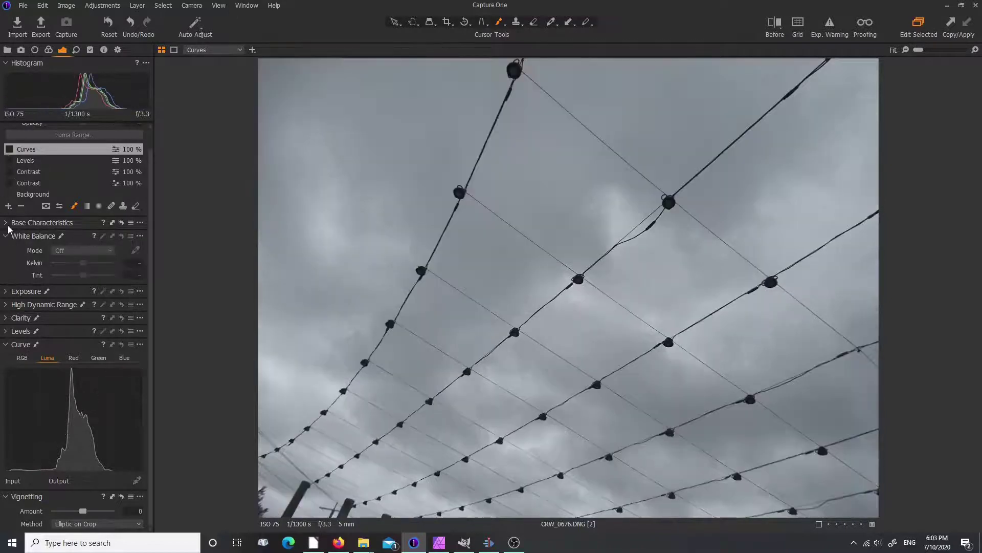
Step: Add a new filled adjustment layer and set its Clarity to 90
click(9, 206)
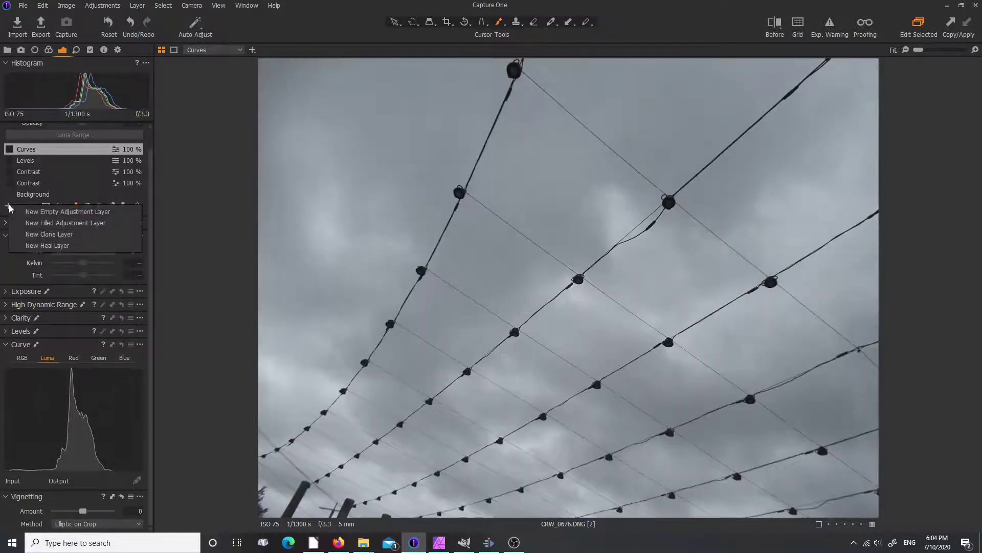
click(62, 224)
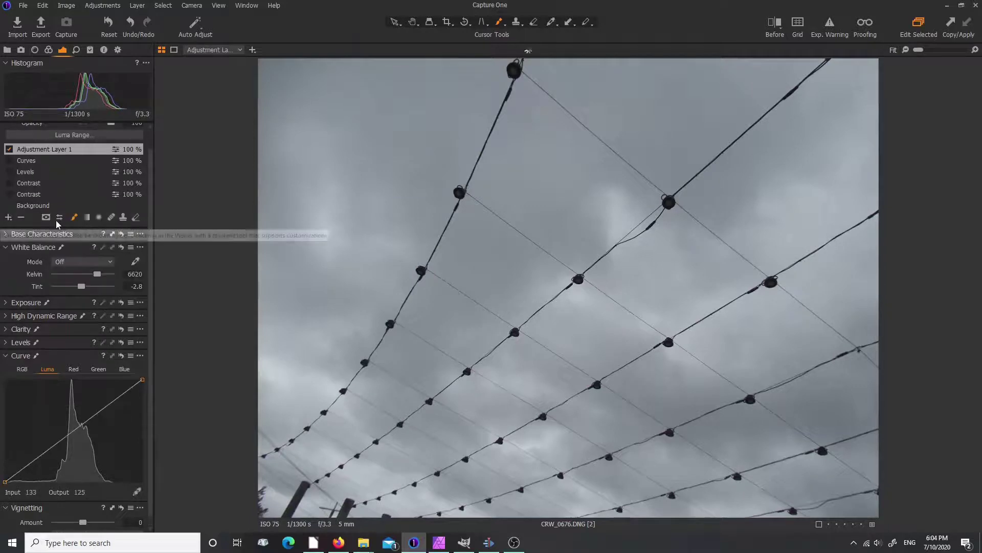
click(6, 357)
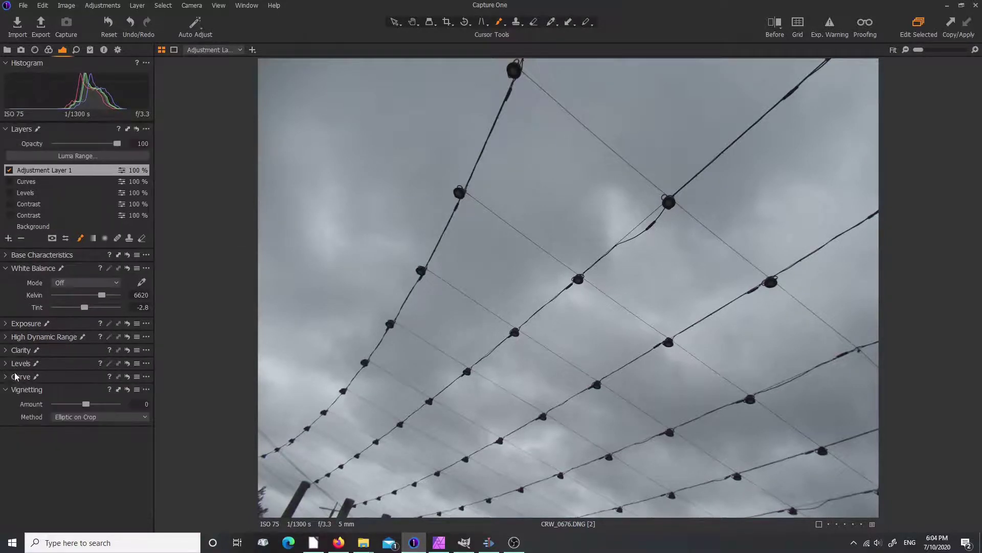
click(5, 351)
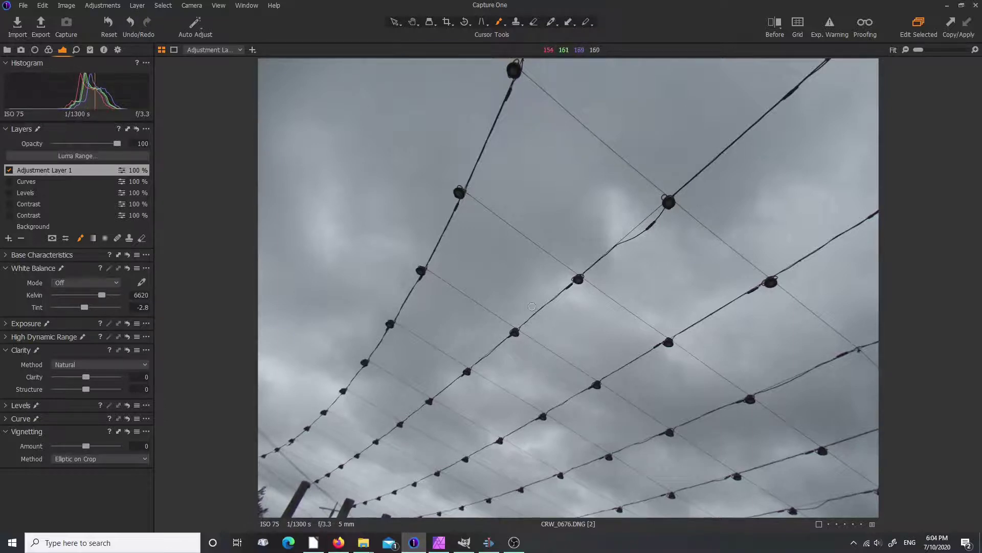
key(h)
drag(86, 380, 115, 385)
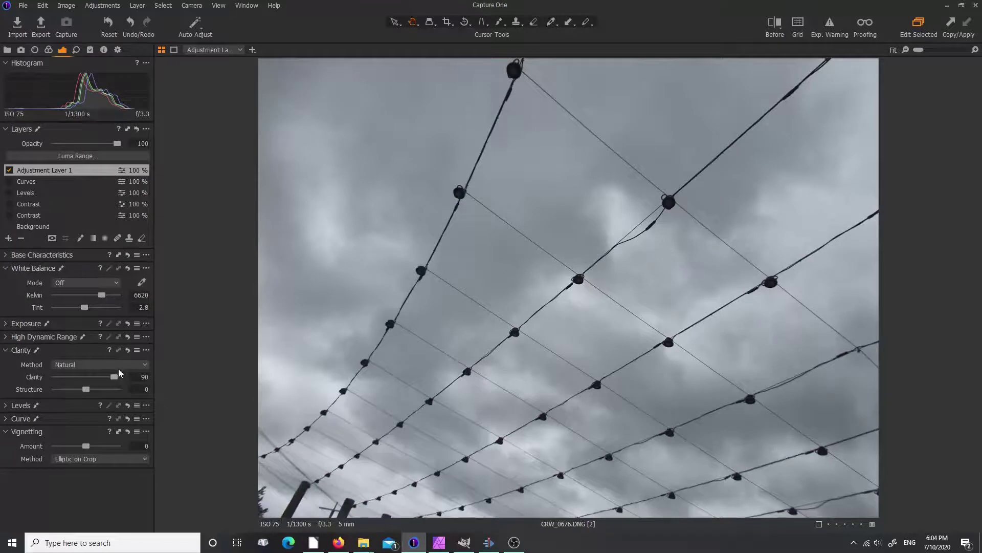
Step: Compare the new clarity layer with the Curves layer by switching the visibility of each off and on
click(9, 170)
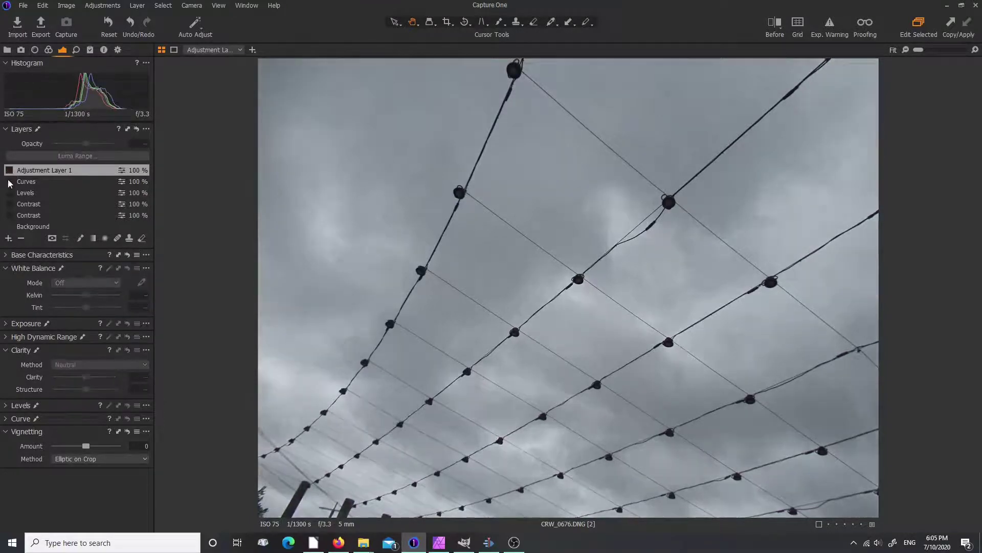
click(10, 182)
click(9, 182)
click(8, 170)
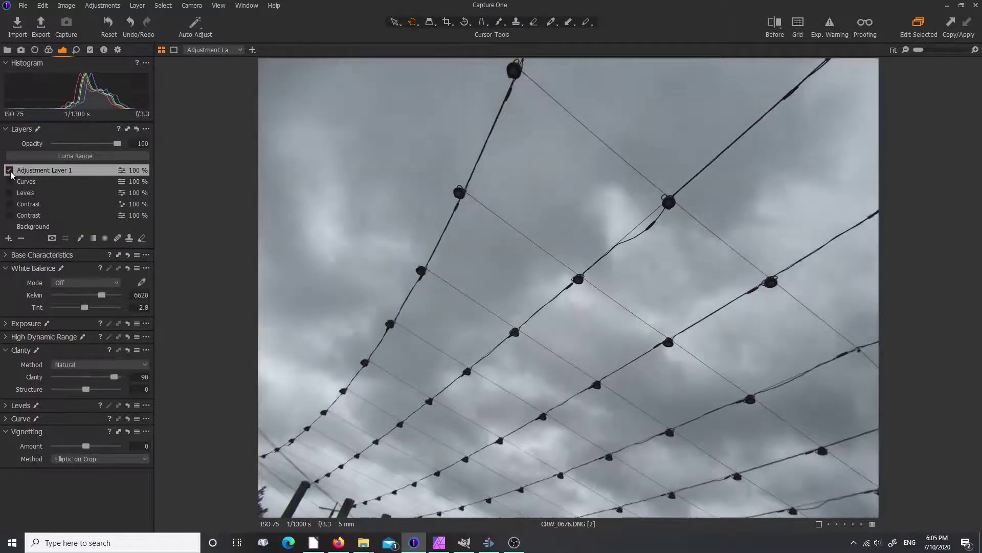
Step: Add a second filled adjustment layer above the first clarity layer and set its Clarity to 85
click(8, 239)
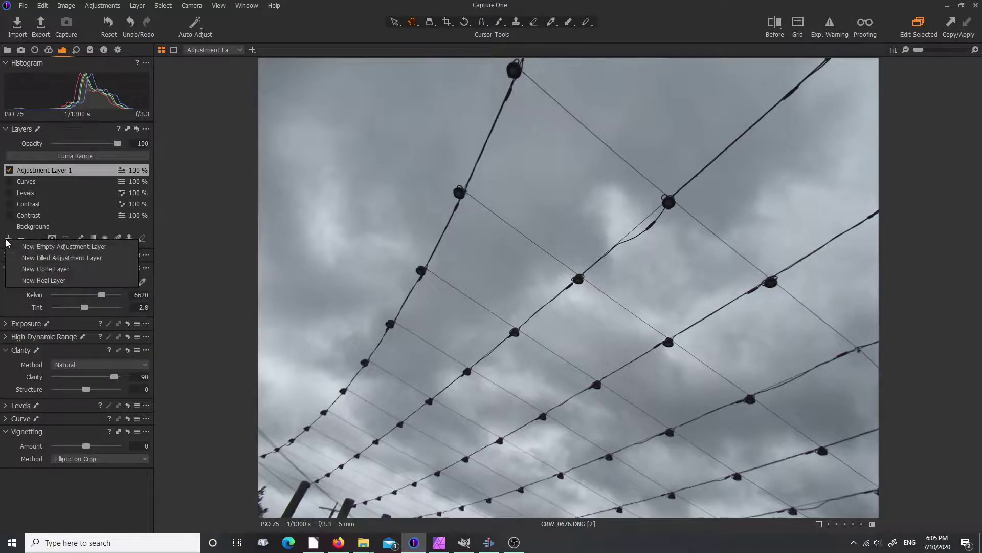
click(44, 257)
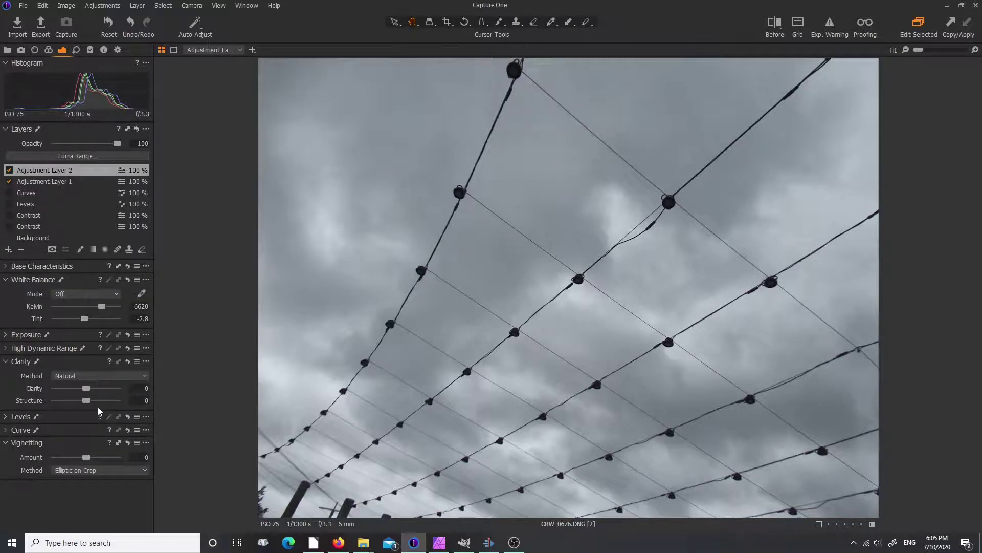
drag(88, 391, 130, 393)
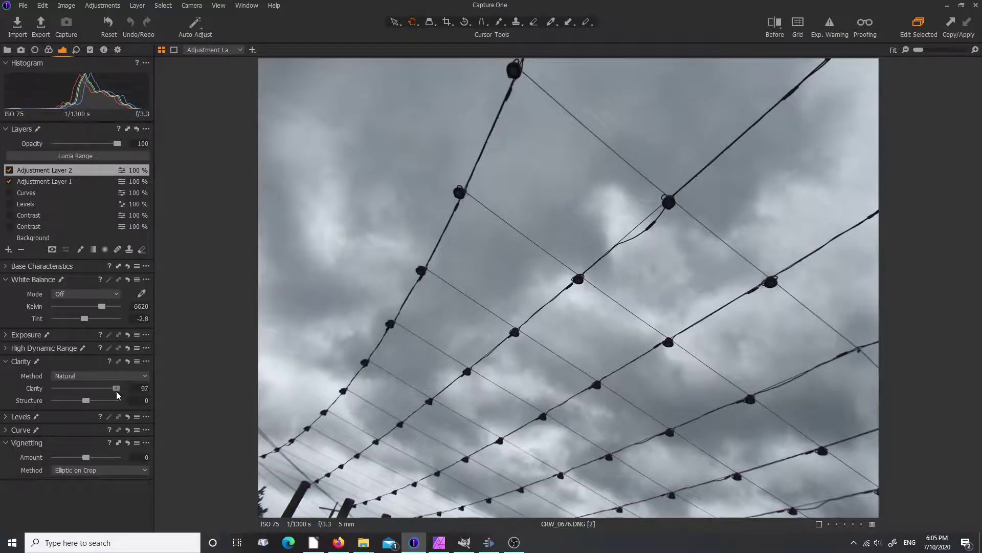
Step: Rename both clarity adjustment layers as Clarity
click(64, 183)
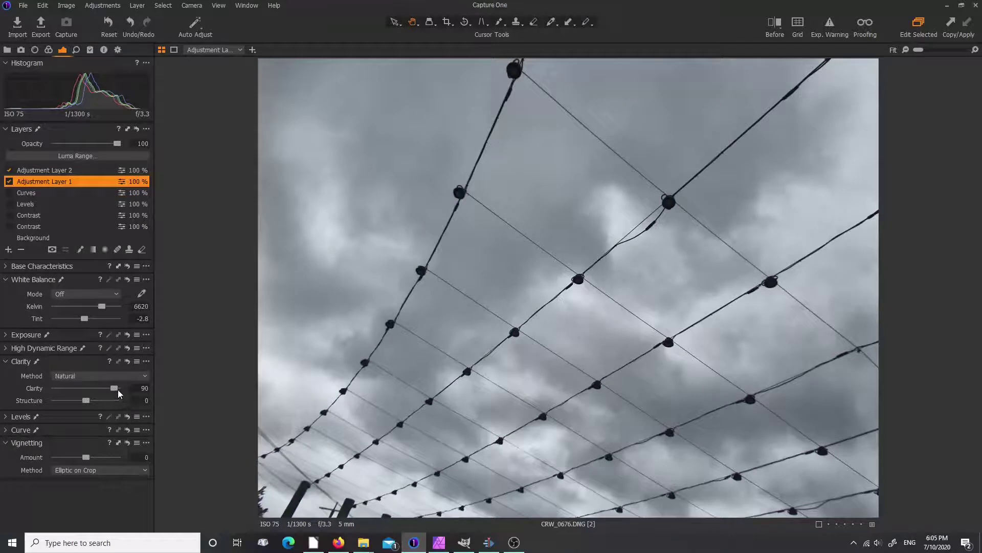
double_click(40, 180)
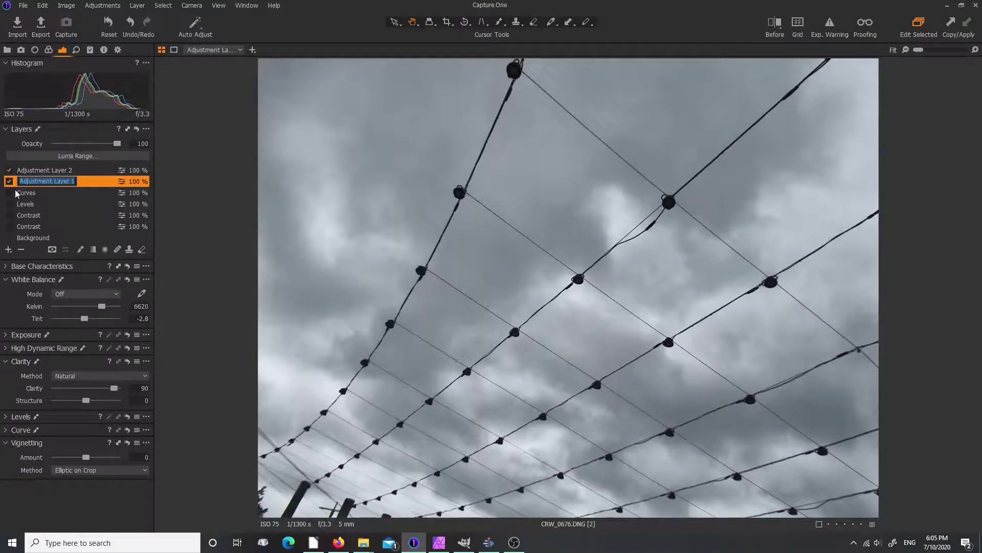
text(Clarity)
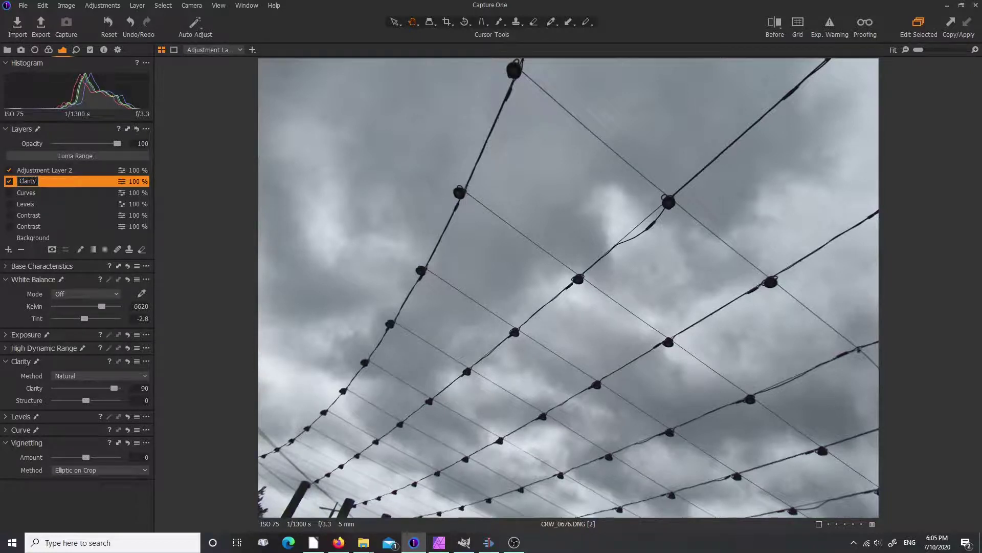
click(41, 170)
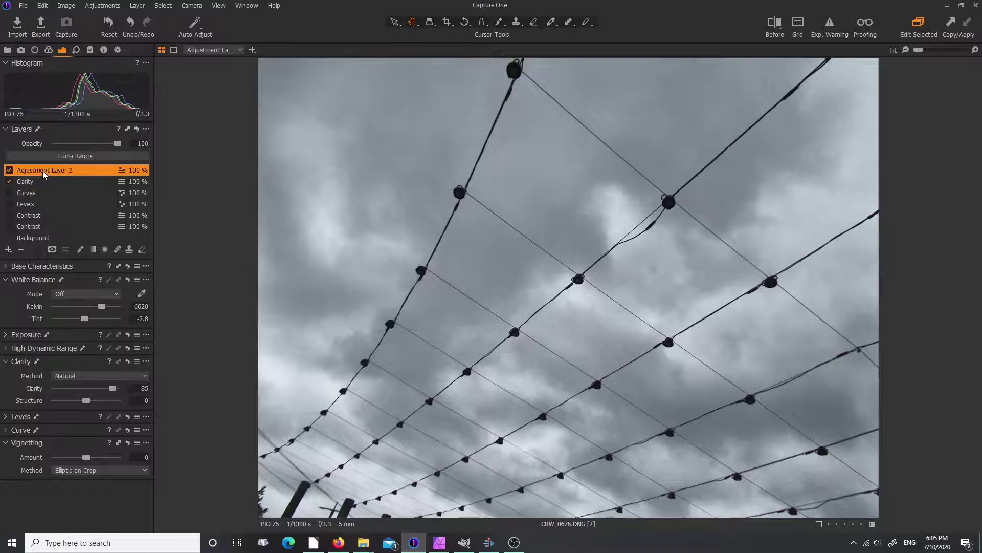
double_click(41, 171)
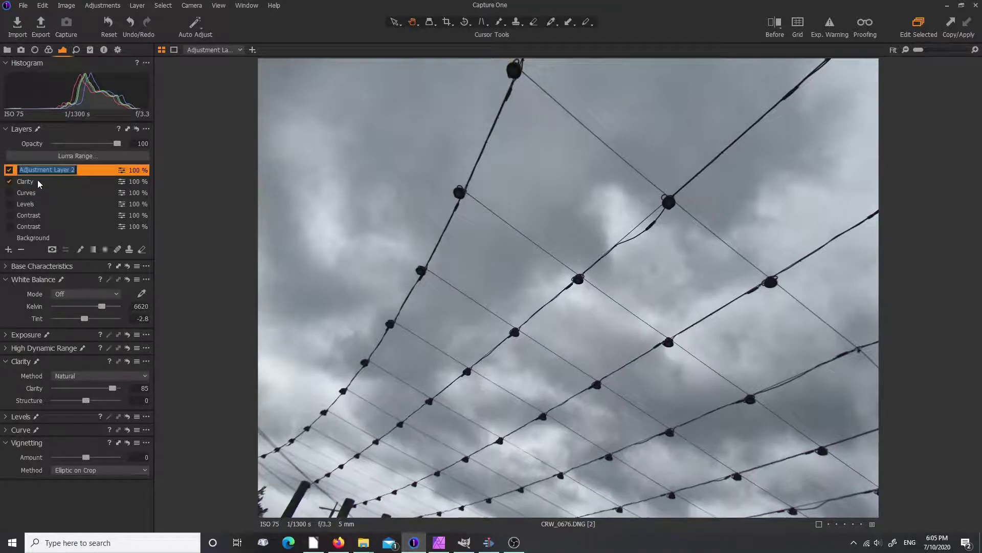
text(Clarity)
key(Return)
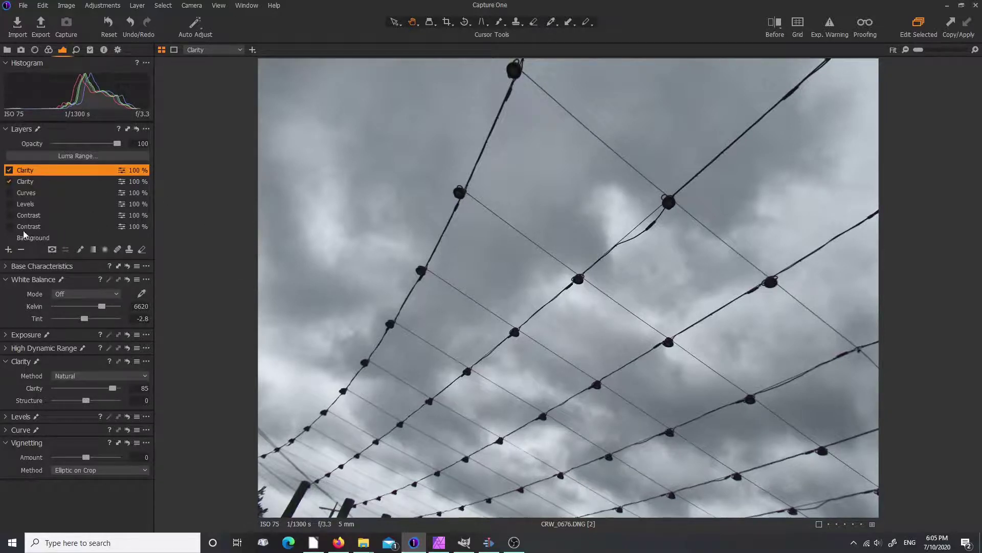
Step: Hide both Clarity layers and show the lowest Contrast layer
click(9, 171)
click(9, 181)
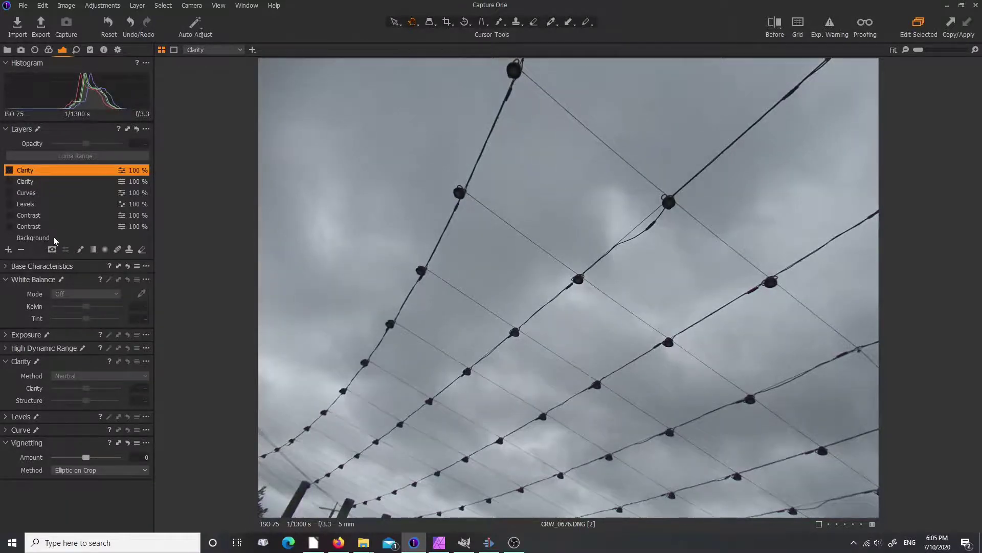
click(10, 226)
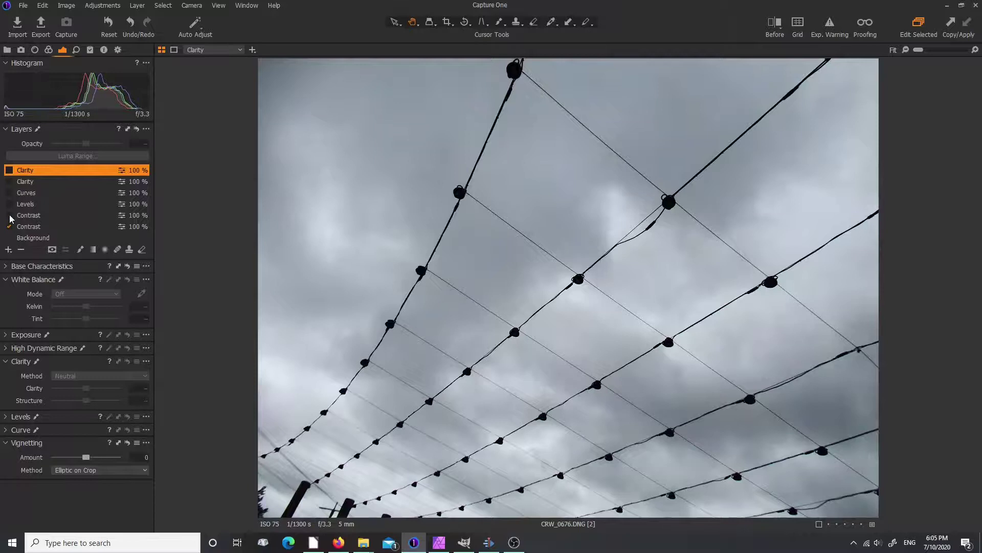
Step: Show the upper Contrast layer to compare its effect with the lower one, and hide both Contrast layers
click(10, 215)
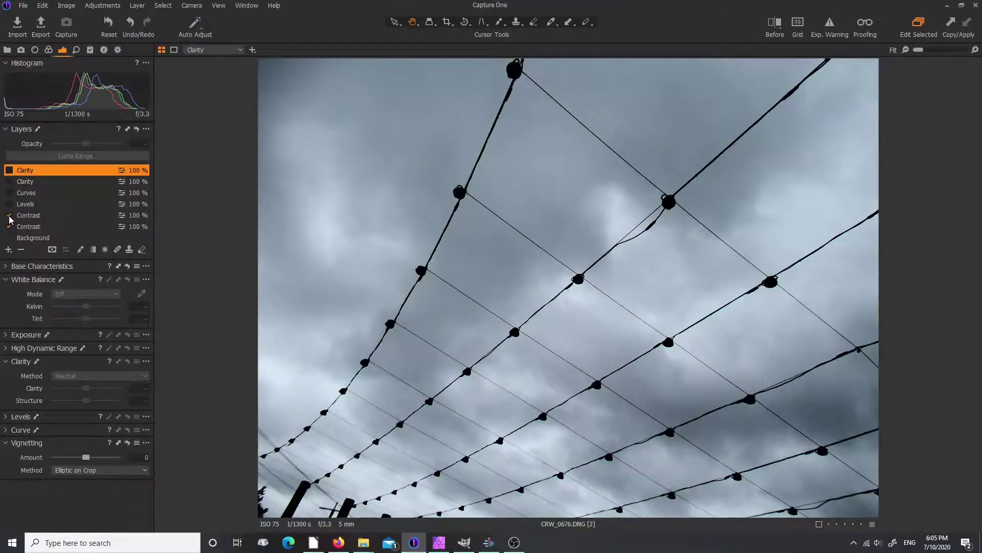
click(9, 216)
click(10, 227)
Step: Compare the Levels layer with the Curves layer by switching the visibility of each on and off
click(10, 204)
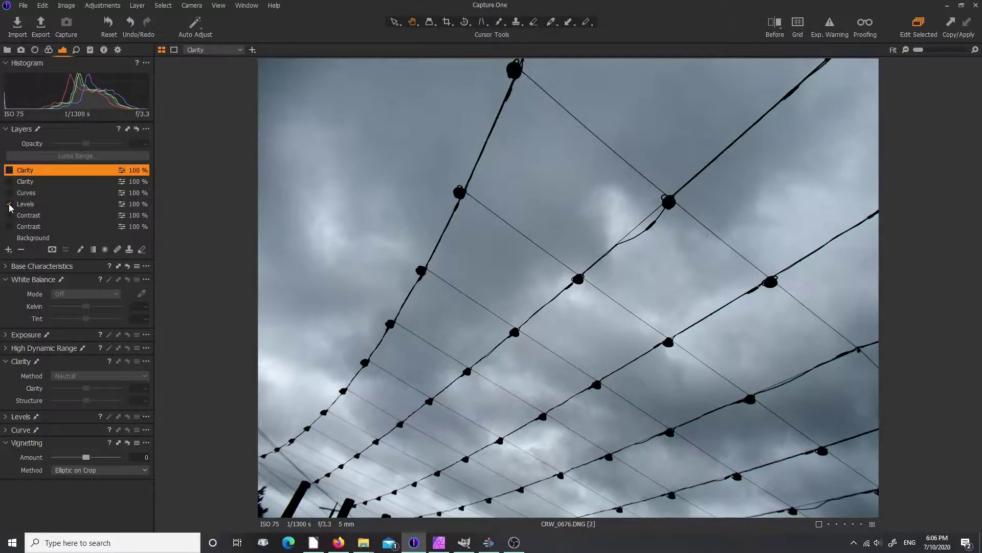
click(10, 193)
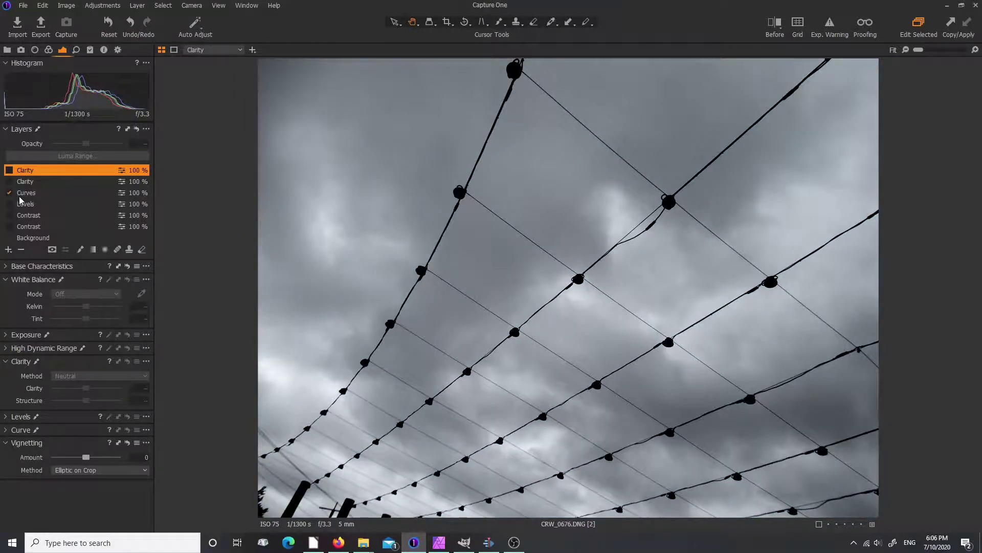
click(10, 194)
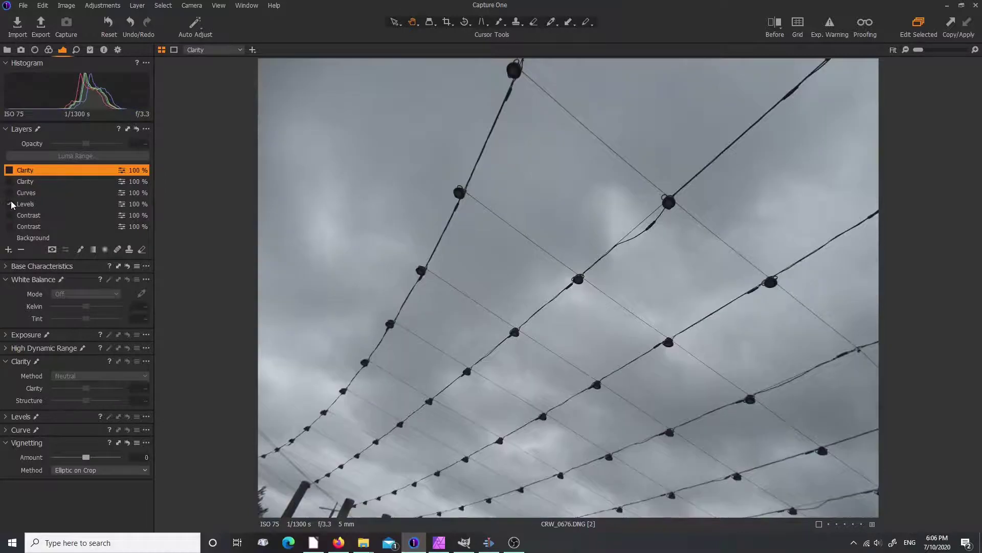
click(9, 204)
click(9, 193)
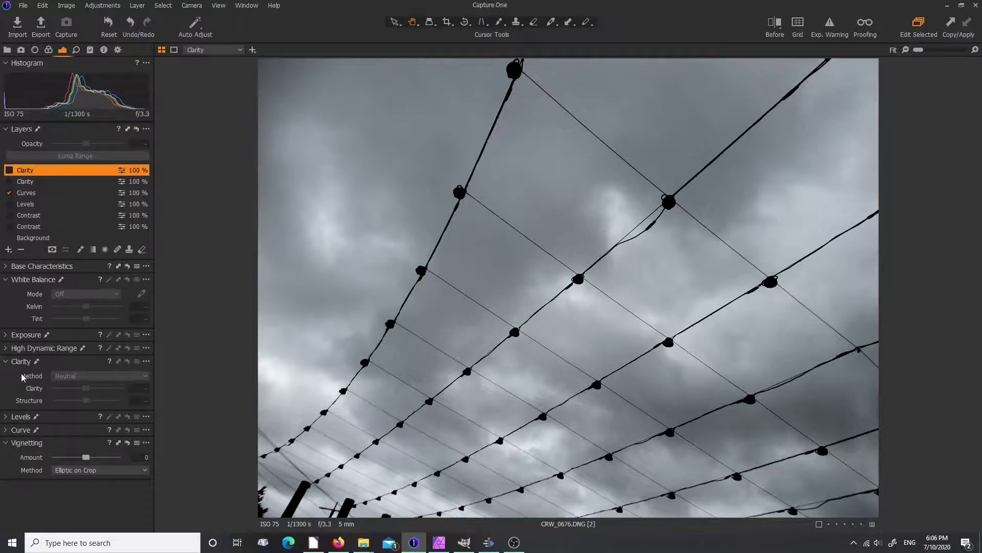
Step: Expand the Curve adjustment settings and examine the Luma curve display
click(5, 430)
scroll(125, 446, down, 3)
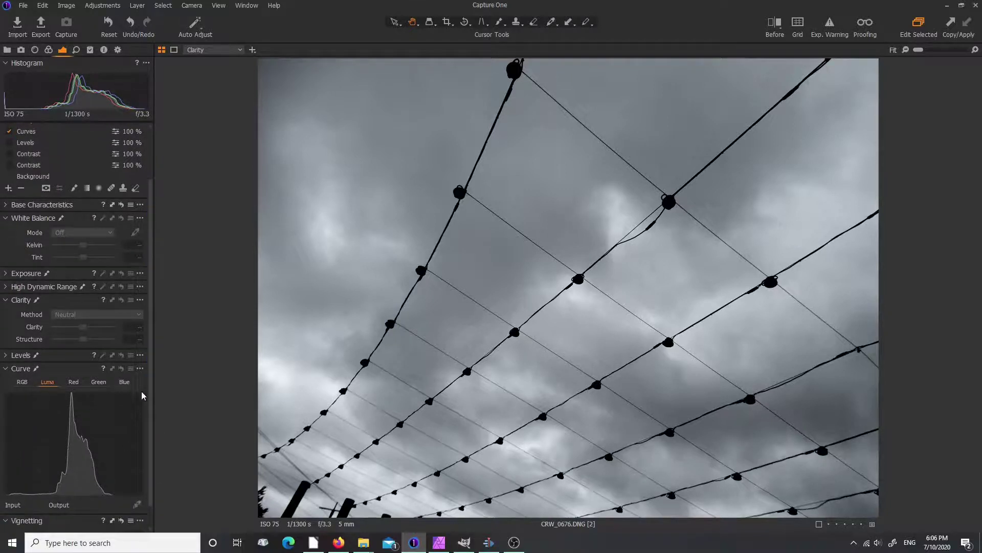
scroll(151, 382, up, 3)
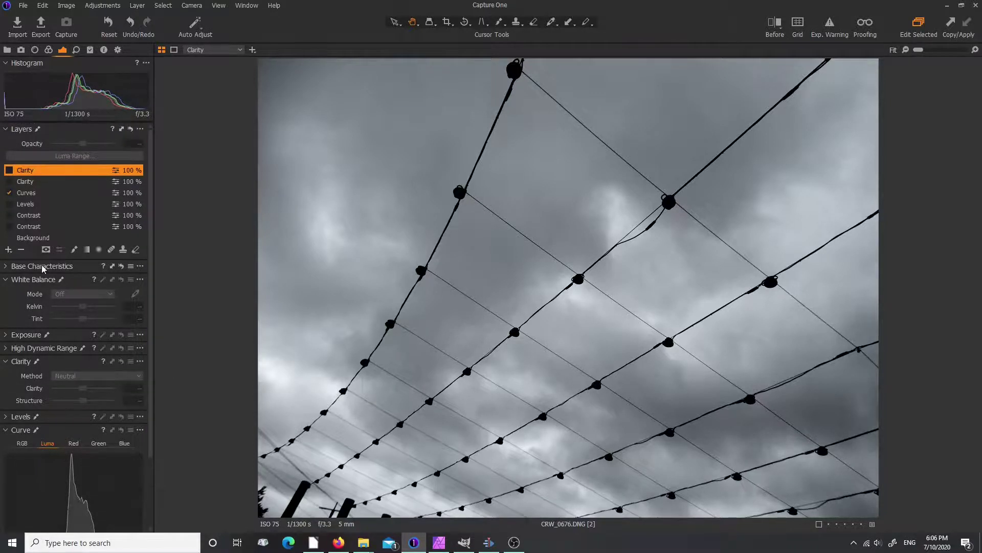
Step: Compare the two Contrast layers with the Curves layer by switching their visibility, ending with all of them hidden
click(9, 215)
click(9, 226)
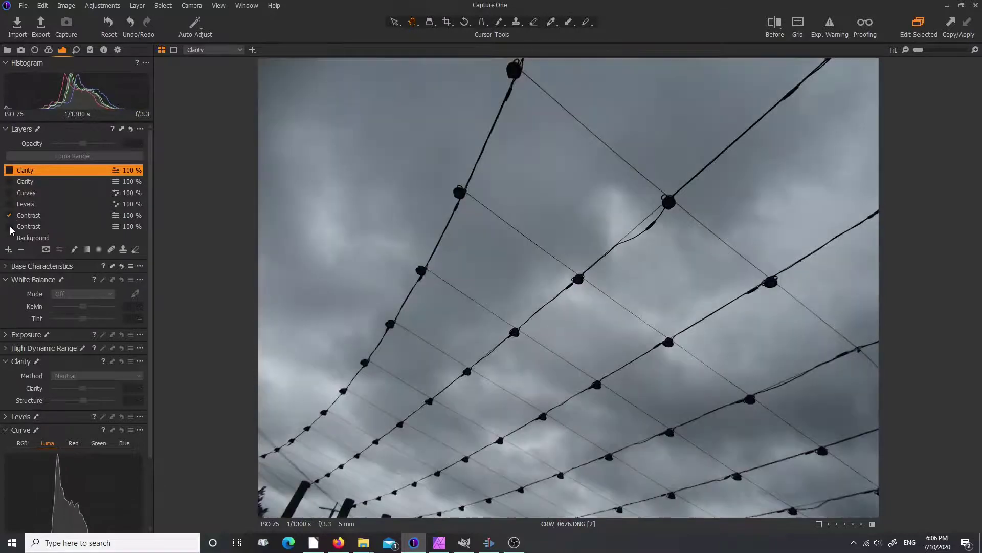
click(10, 227)
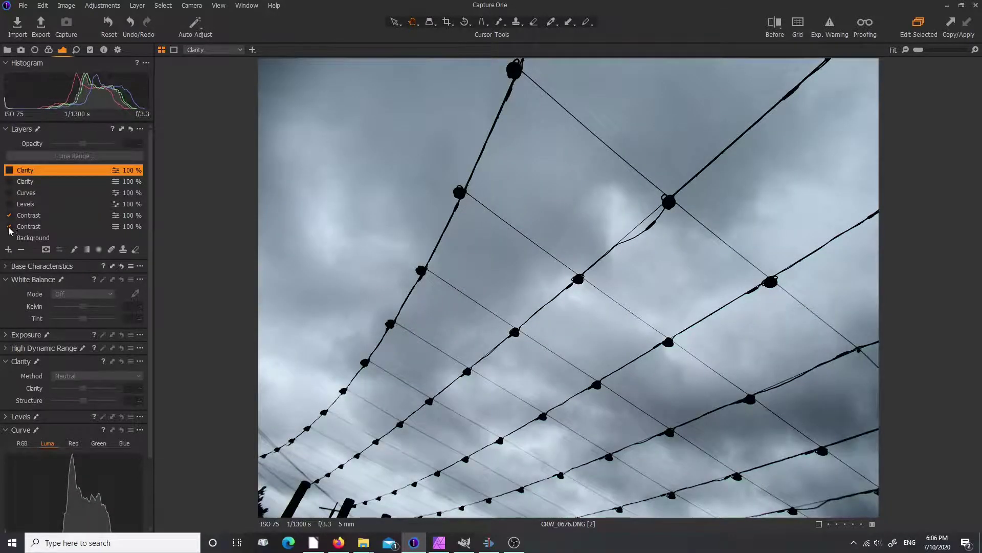
click(10, 227)
click(9, 215)
click(9, 193)
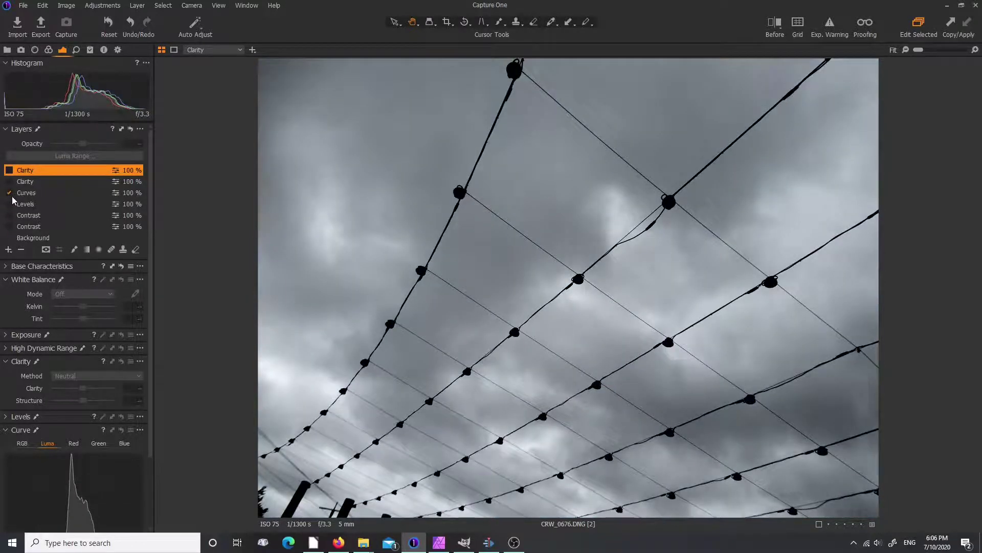
click(9, 192)
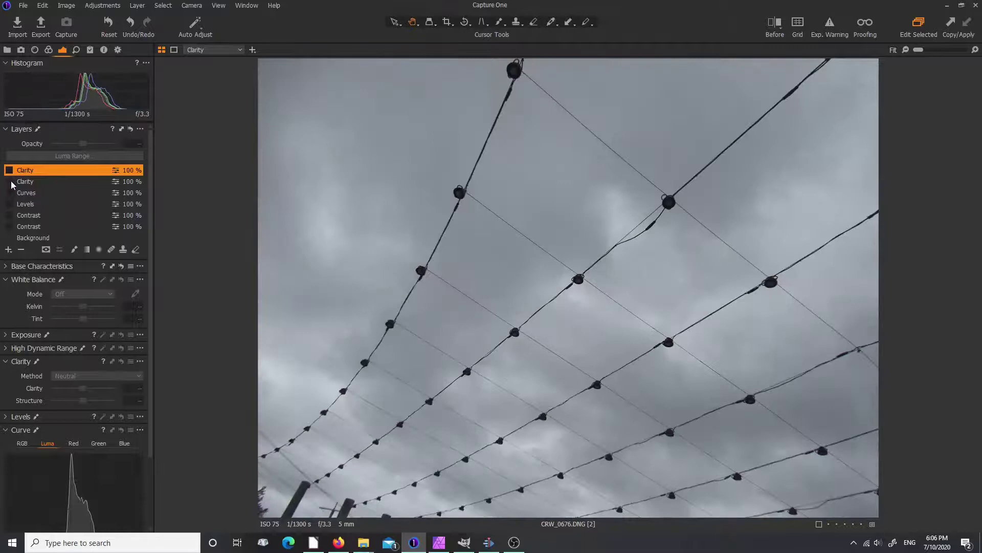
Step: Compare the combined effect of both Clarity layers with the Curves layer by alternating their visibility
click(9, 182)
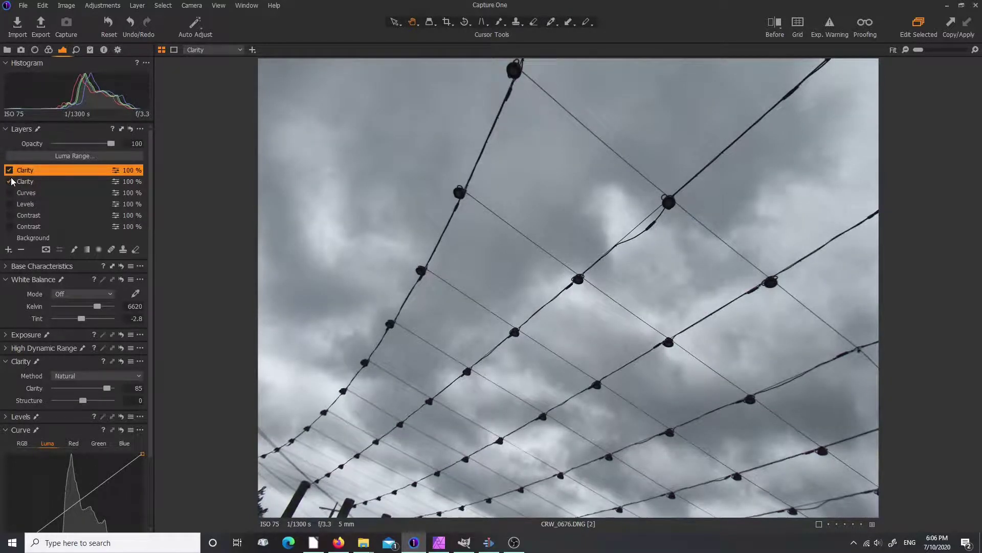
click(9, 171)
click(10, 193)
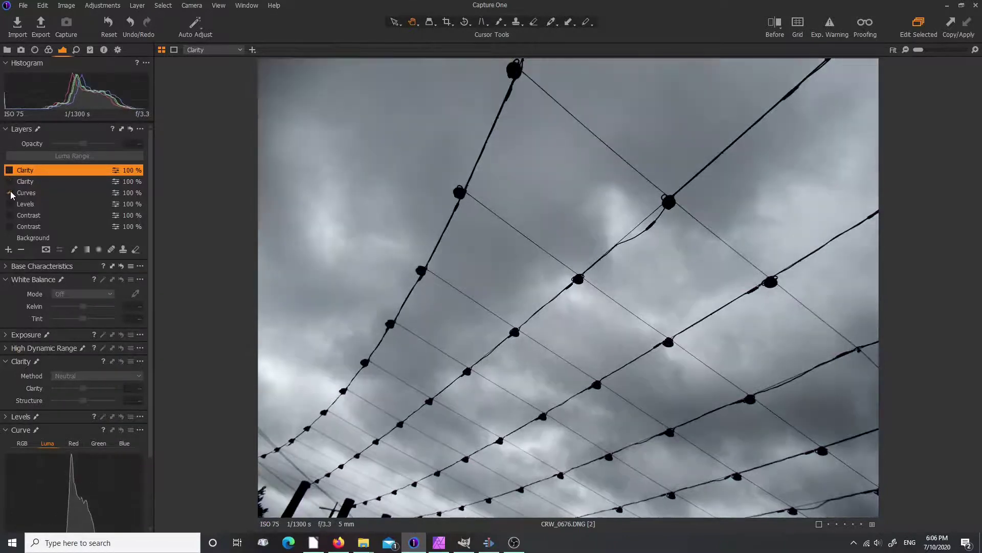
click(11, 194)
click(10, 171)
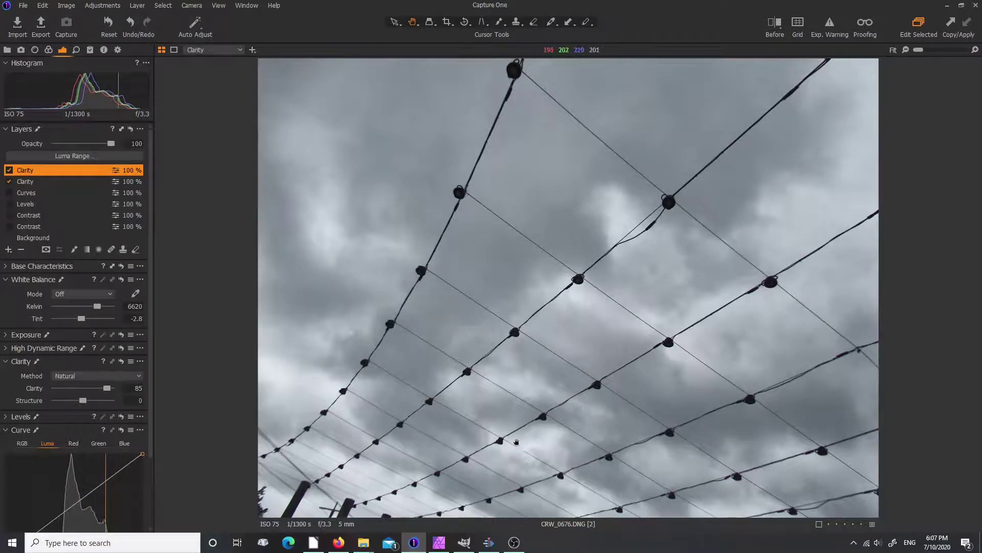
click(9, 170)
click(9, 193)
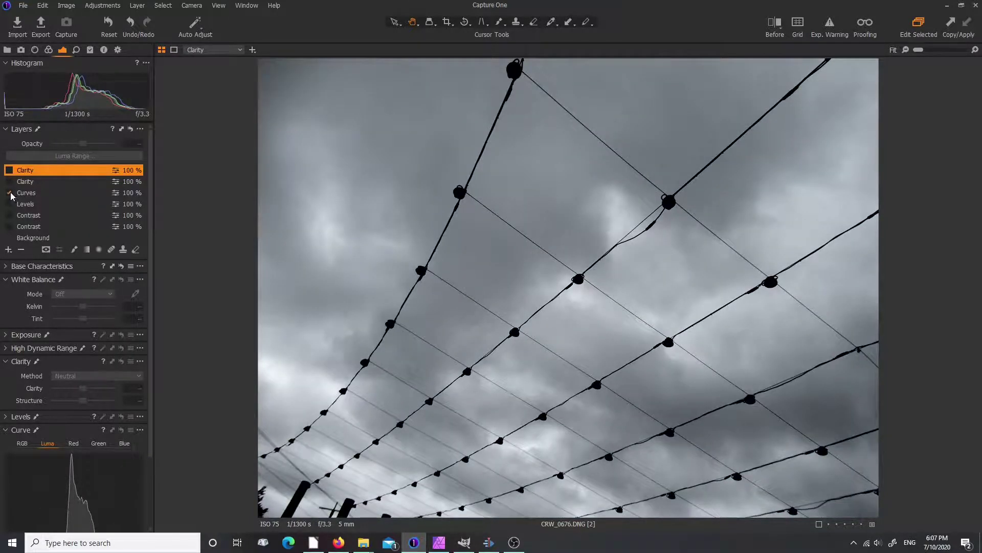
click(9, 193)
click(9, 170)
click(9, 181)
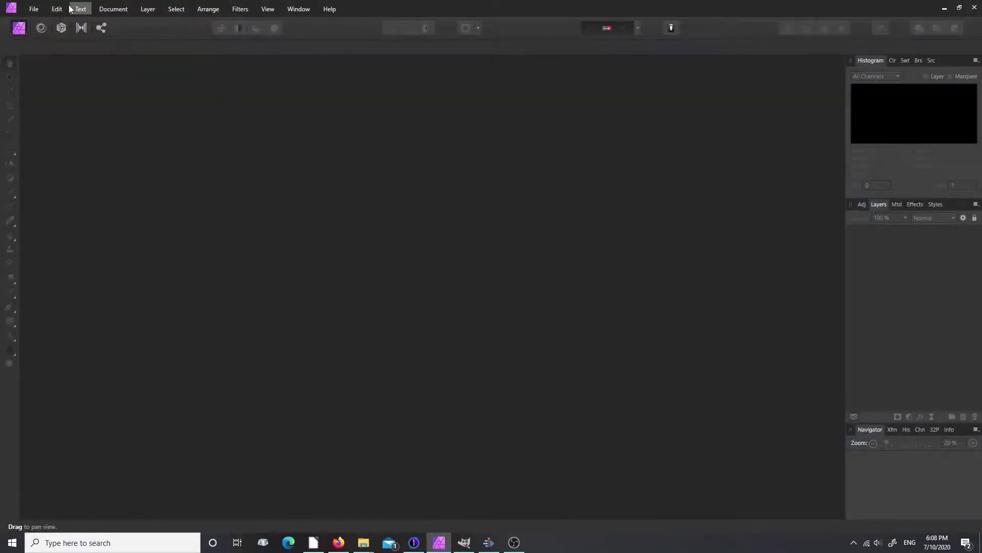
Step: Switch to Affinity Photo and open the recent file CRW_0676.tif
click(31, 10)
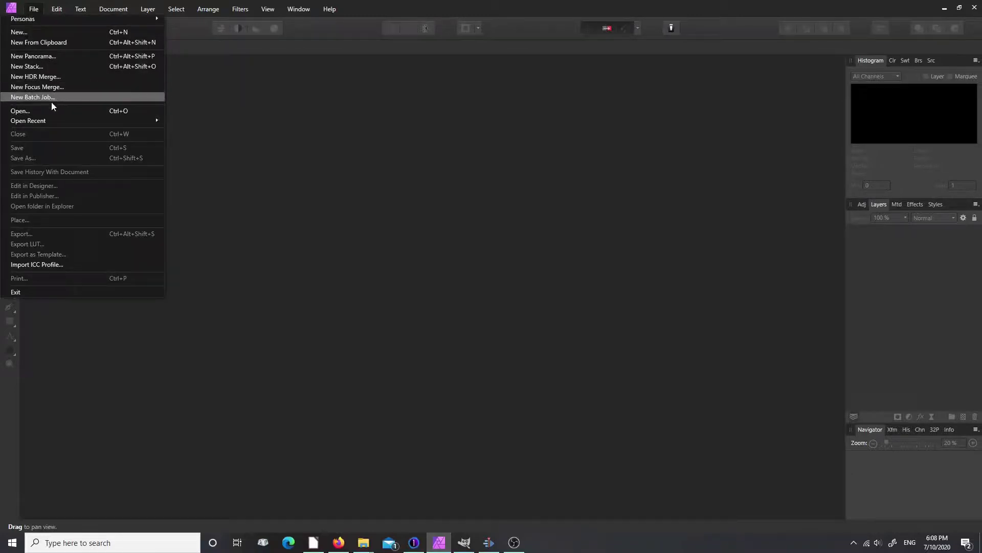
mouse_move(149, 122)
click(198, 124)
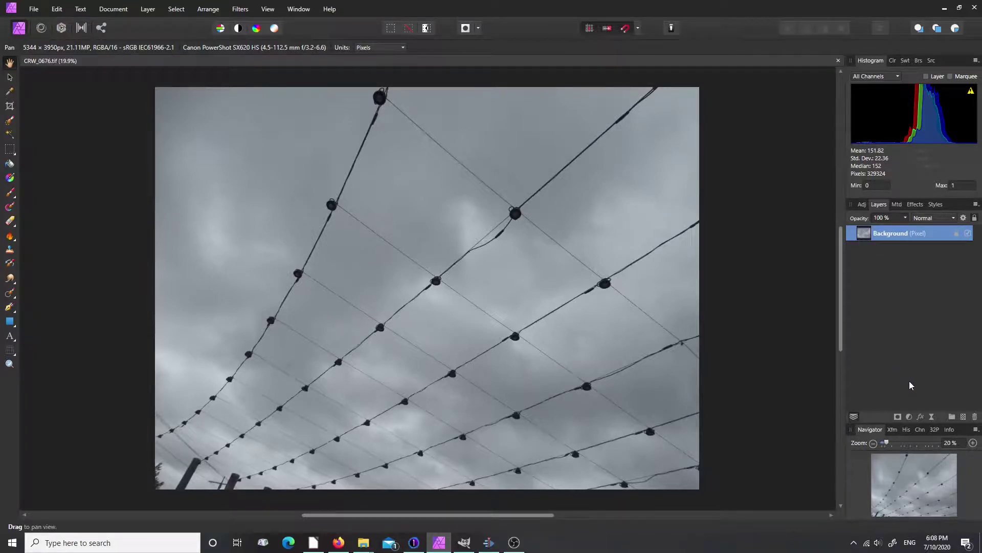
Step: Add a Brightness / Contrast adjustment above the background with Contrast at 100% and Brightness lowered slightly
click(909, 417)
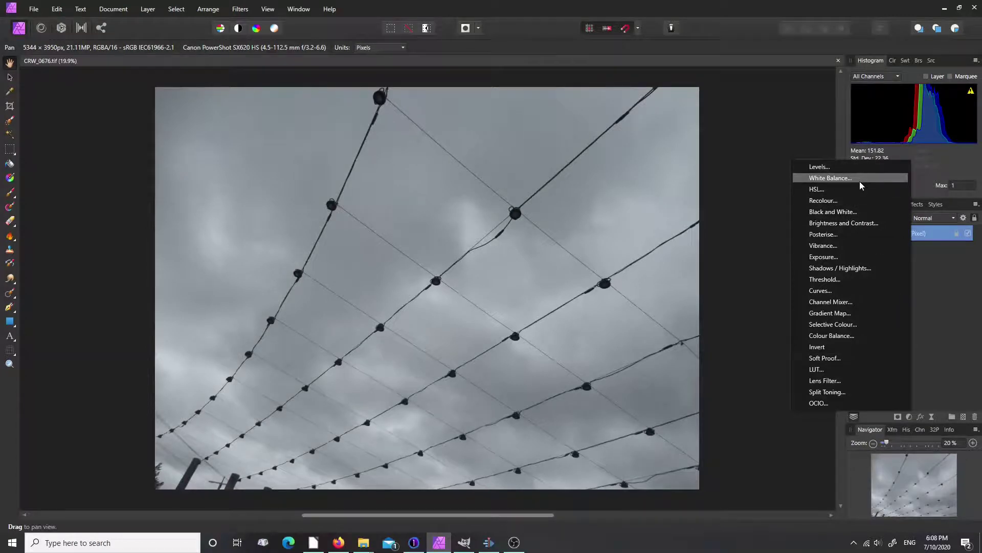
click(843, 223)
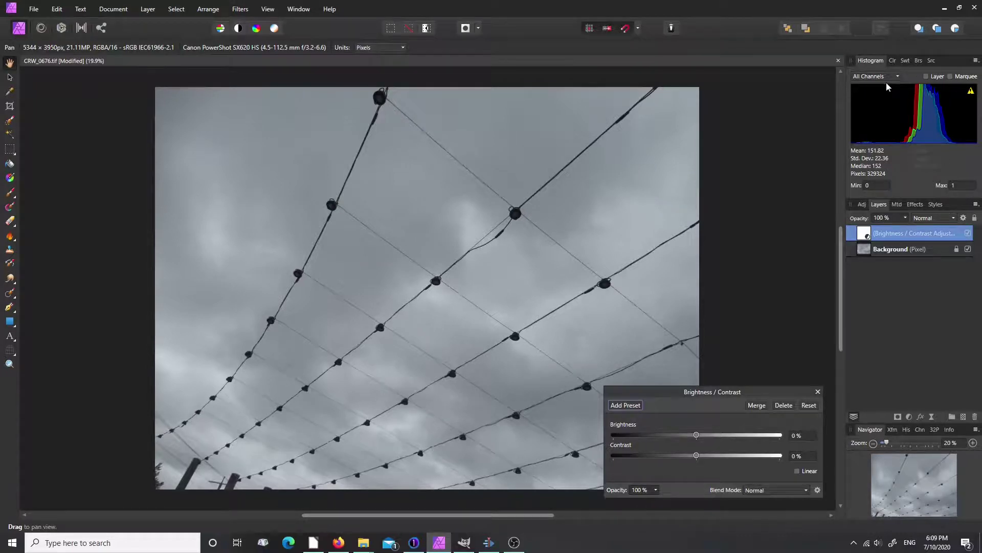
mouse_move(937, 132)
drag(697, 457, 781, 459)
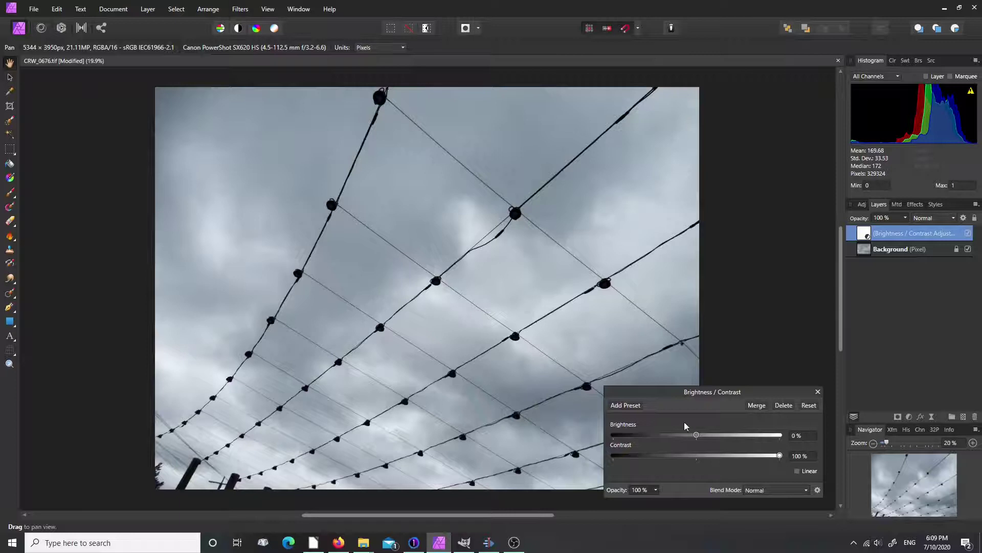
drag(697, 436, 689, 439)
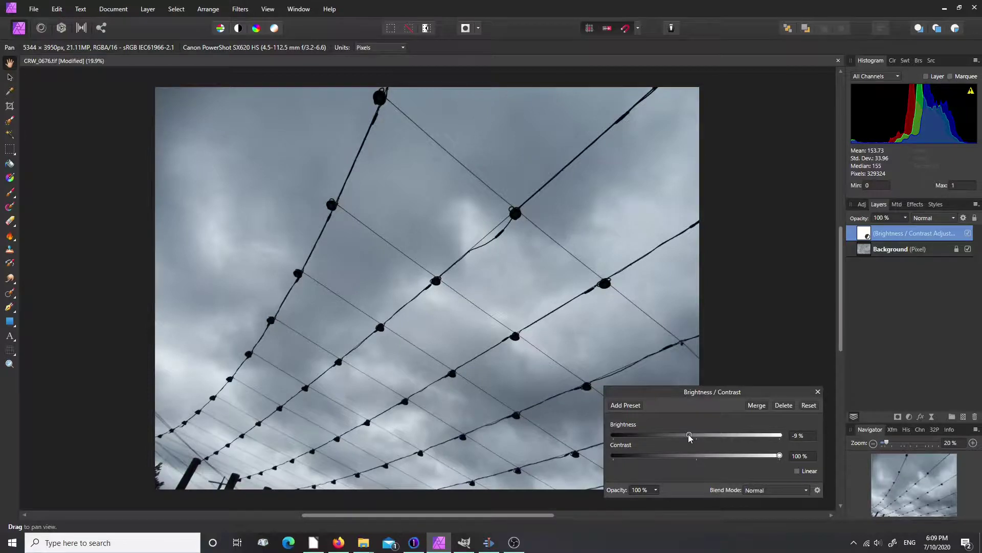
drag(689, 438, 691, 438)
click(818, 392)
Step: Add a second Brightness / Contrast adjustment with Contrast at 38% and Brightness at -7%
click(909, 417)
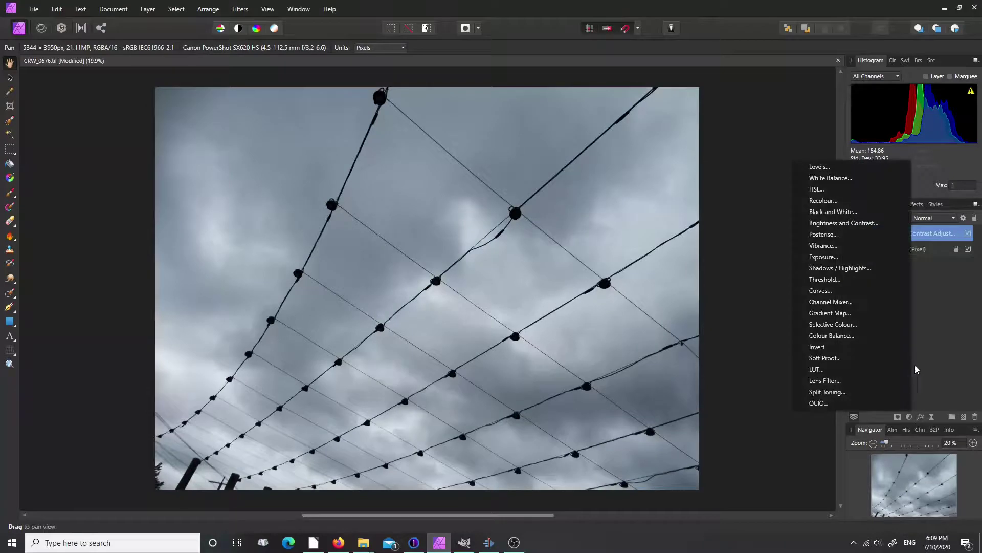
click(850, 223)
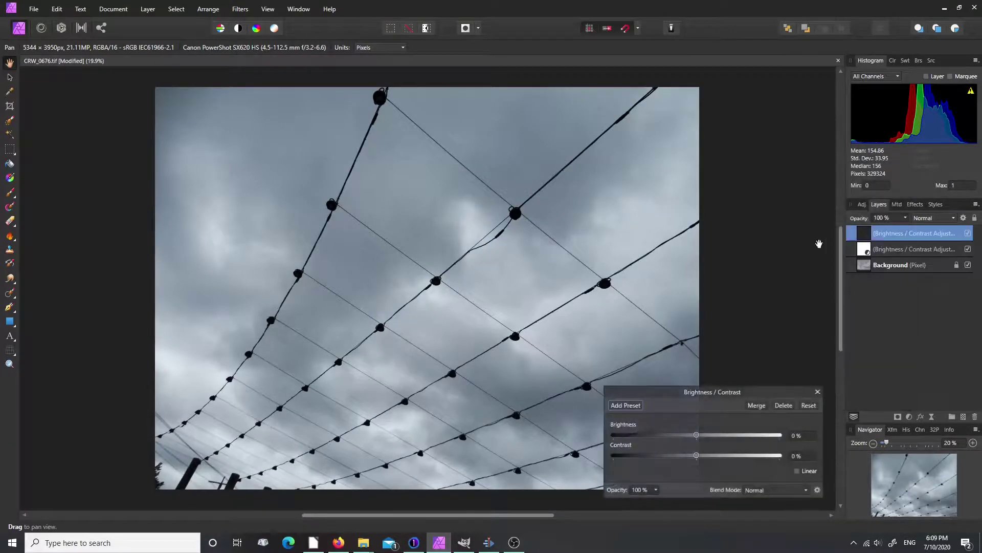
drag(697, 456, 737, 464)
drag(696, 435, 728, 459)
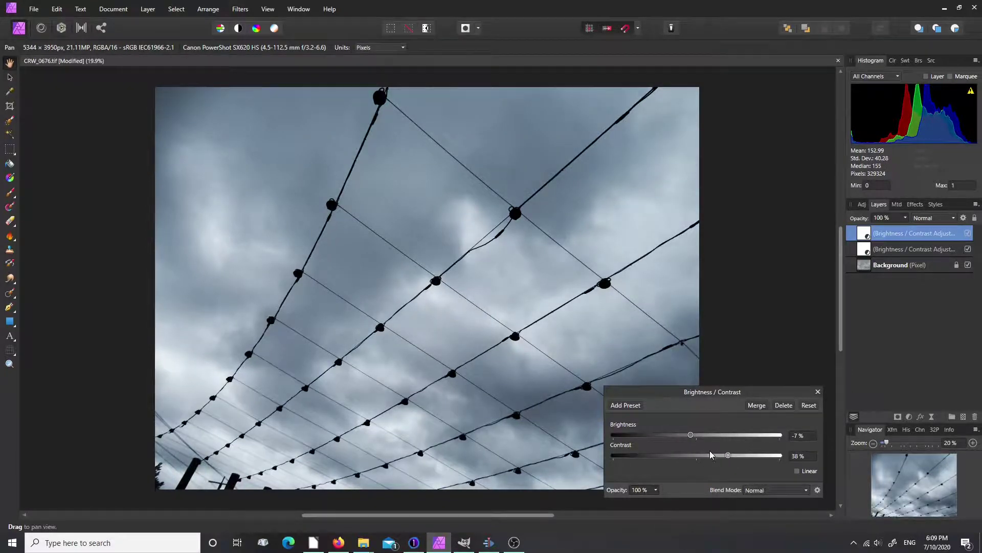
click(818, 392)
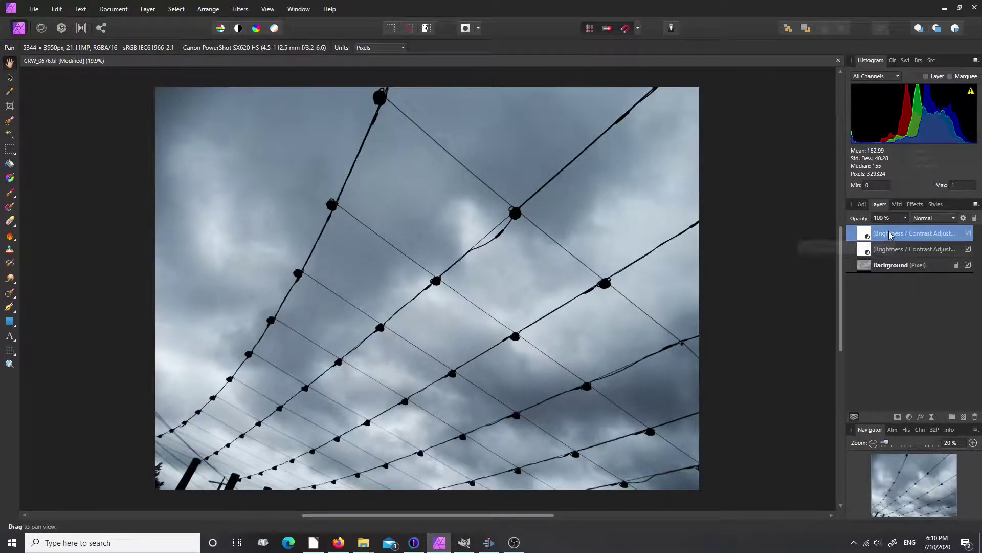
Step: Hide both Brightness / Contrast adjustments and add a Levels adjustment with White Level at 85% and Black Level at about 32%
click(968, 233)
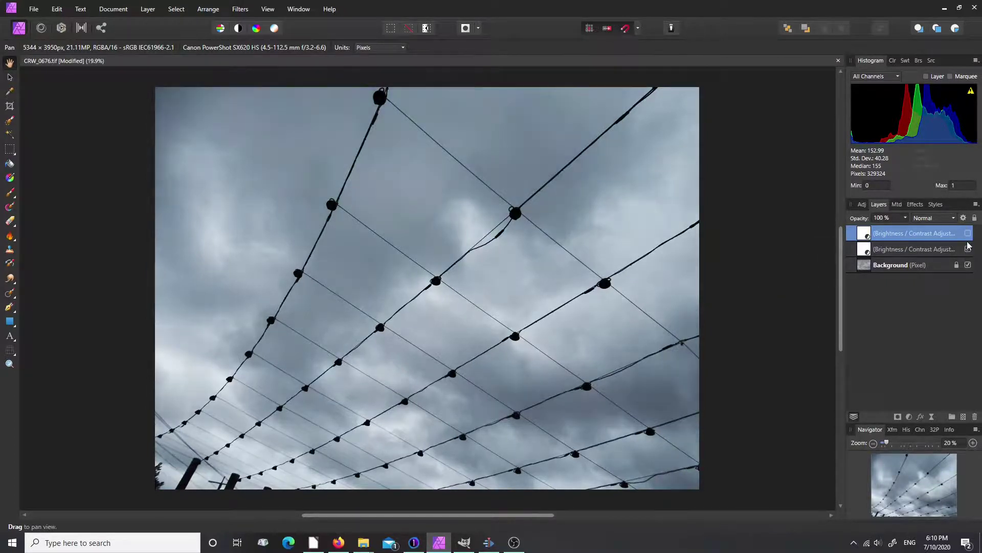
click(968, 249)
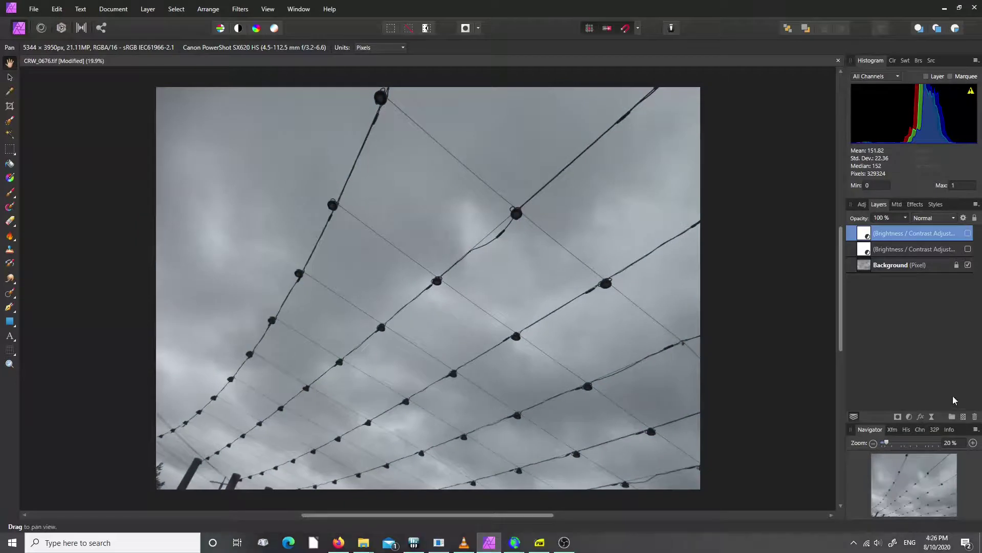
click(910, 417)
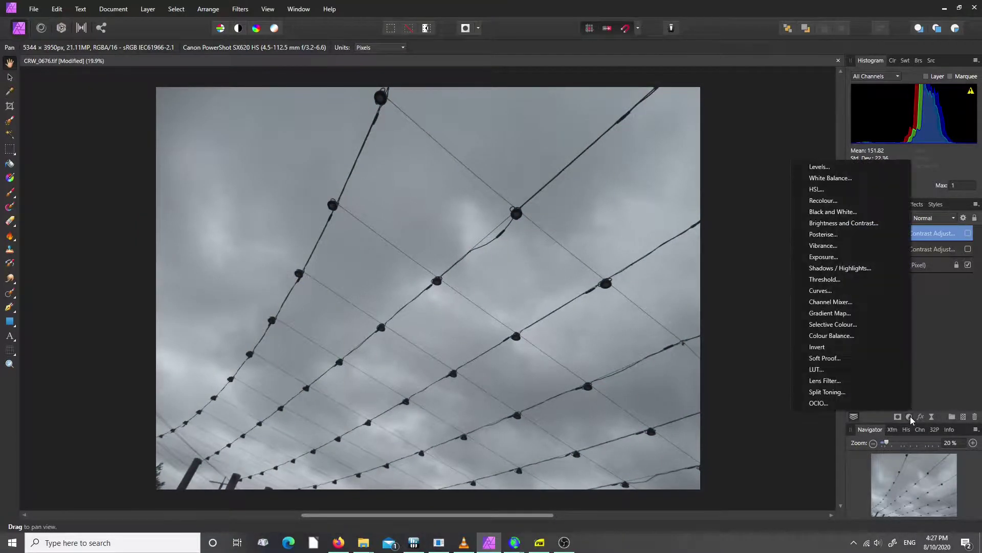
click(822, 167)
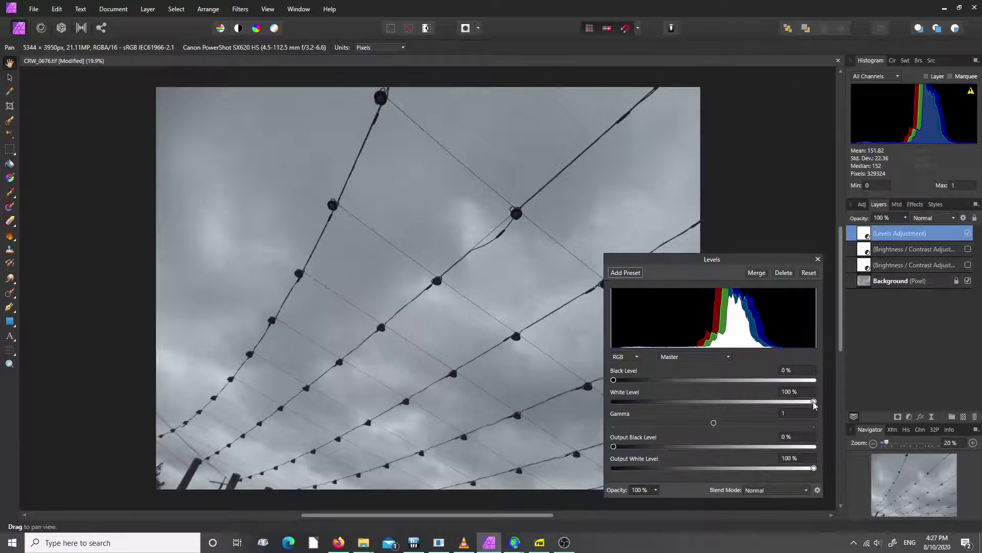
drag(814, 403, 785, 404)
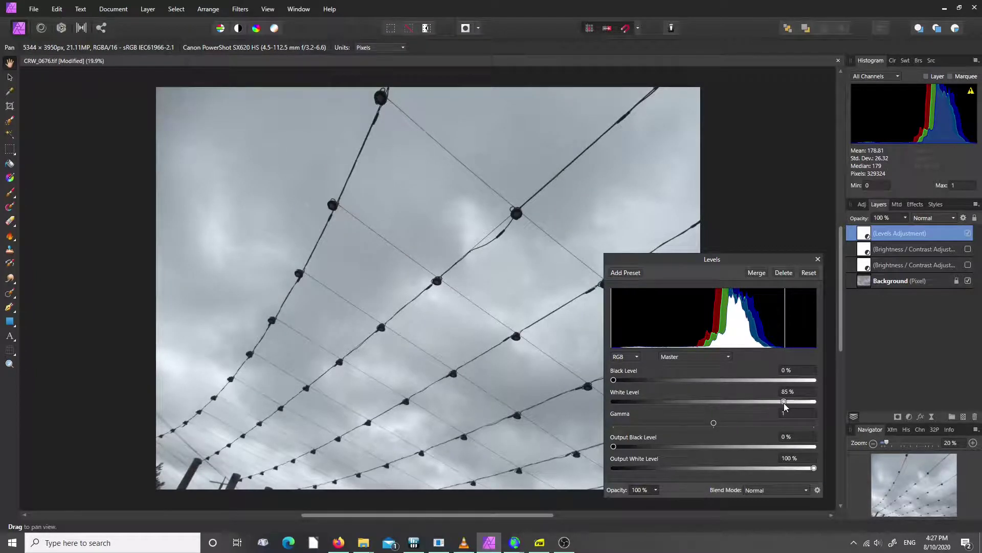
drag(613, 384, 680, 387)
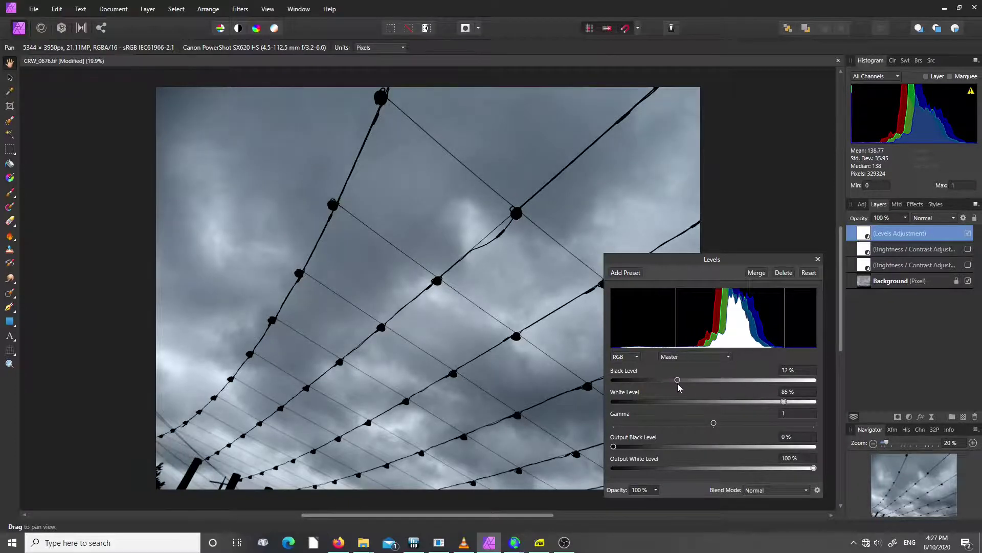
click(818, 259)
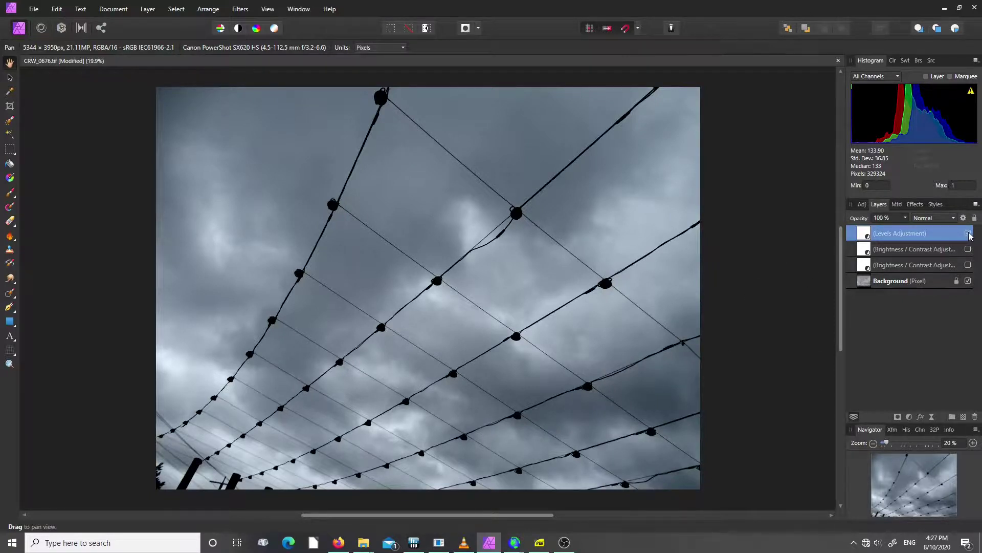
Step: Hide the Levels adjustment and add a Curves adjustment with the white point pulled slightly inward and the black point about a third inward
click(968, 233)
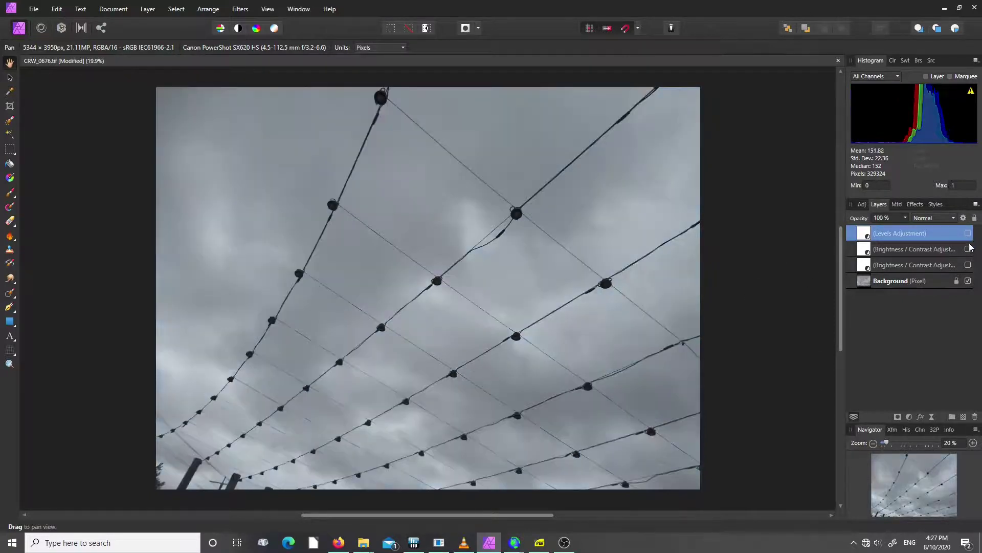
click(909, 417)
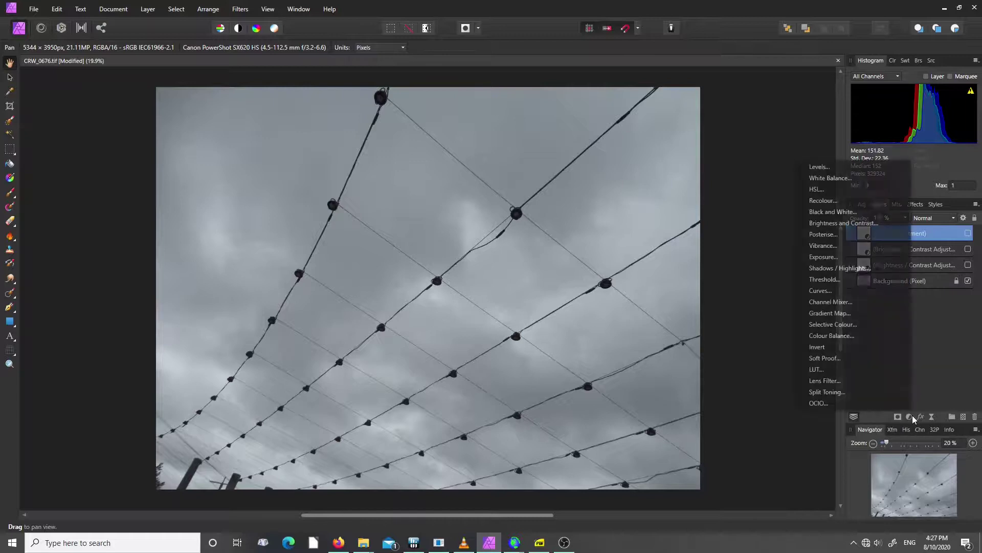
click(832, 292)
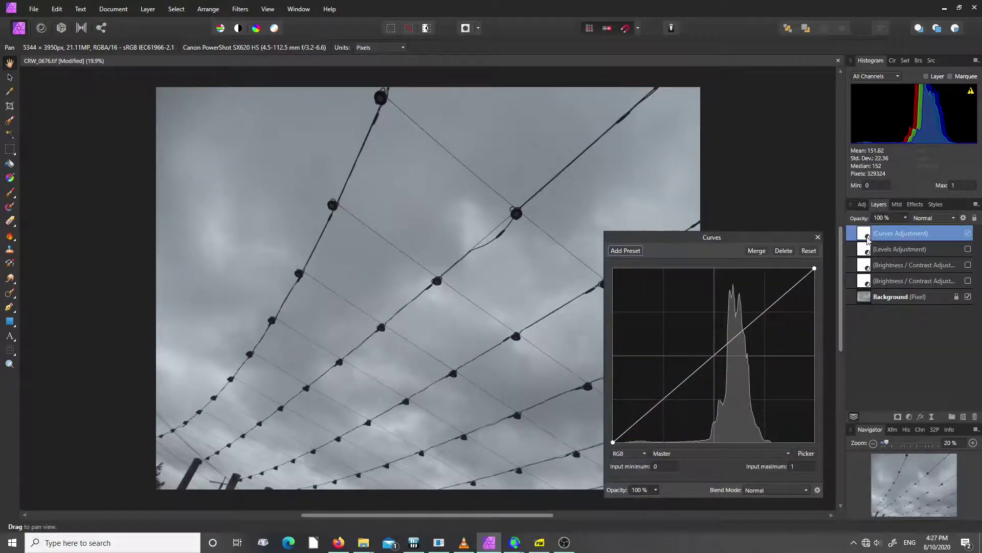
drag(814, 268, 775, 267)
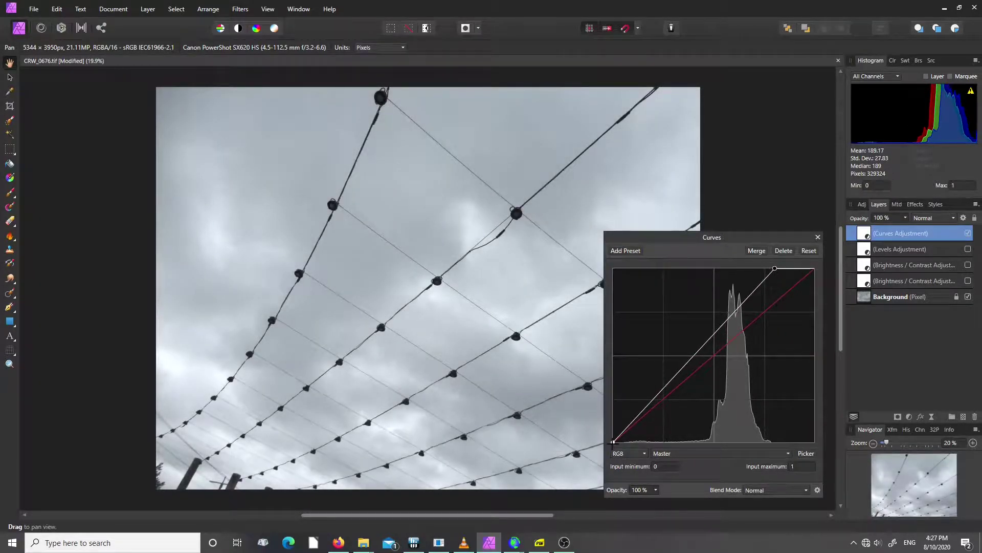
drag(614, 443, 679, 468)
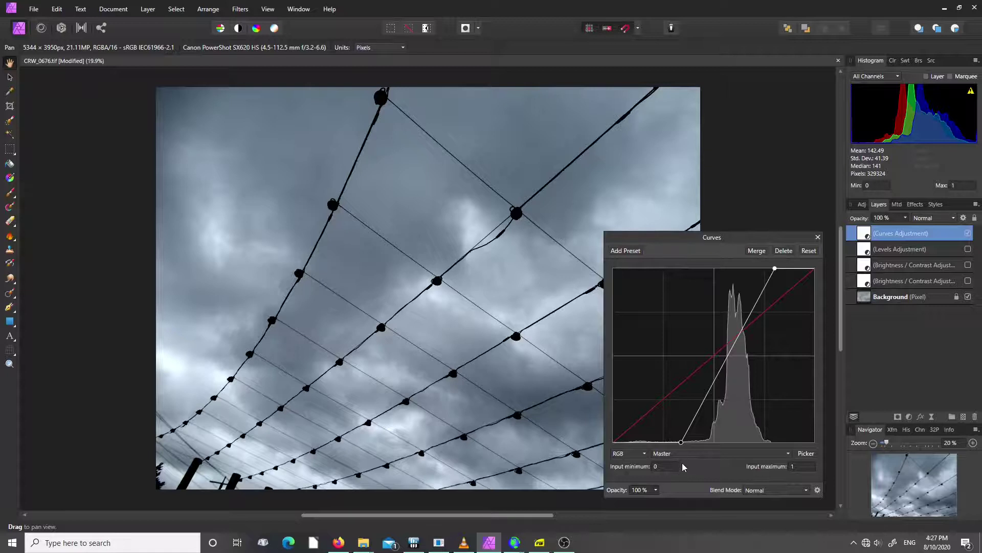
click(818, 237)
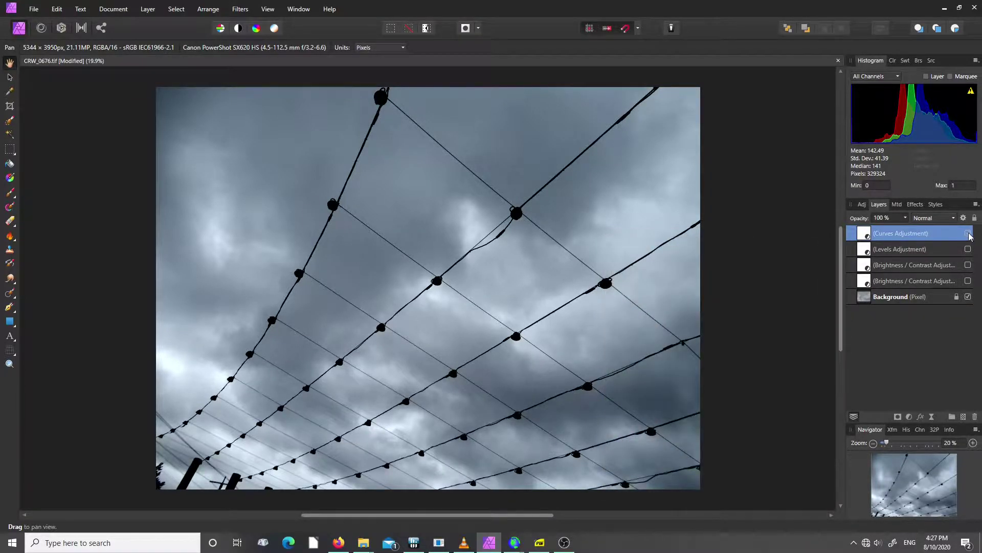
Step: Hide the Curves adjustment and briefly show the Levels and upper Brightness / Contrast adjustments one at a time to compare them
click(967, 234)
click(968, 249)
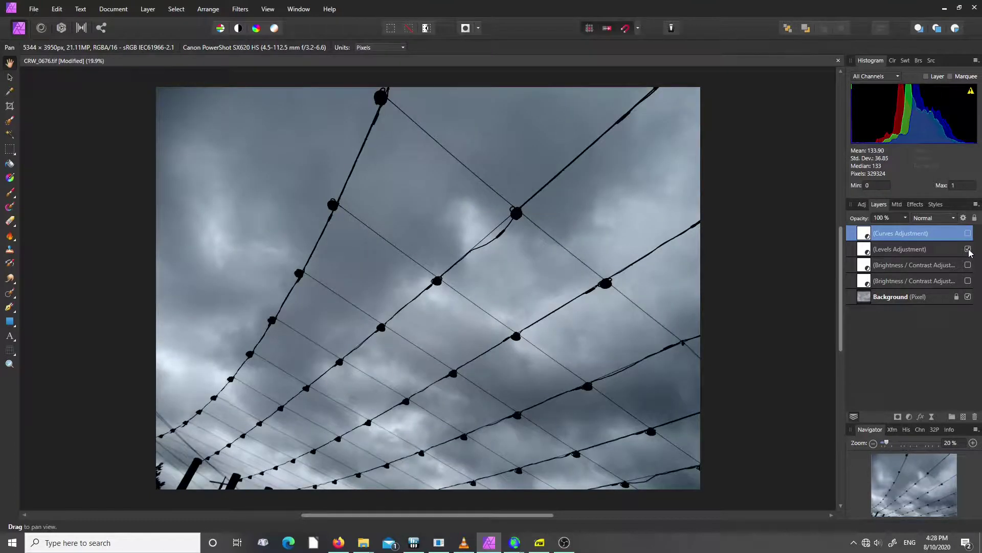
click(968, 249)
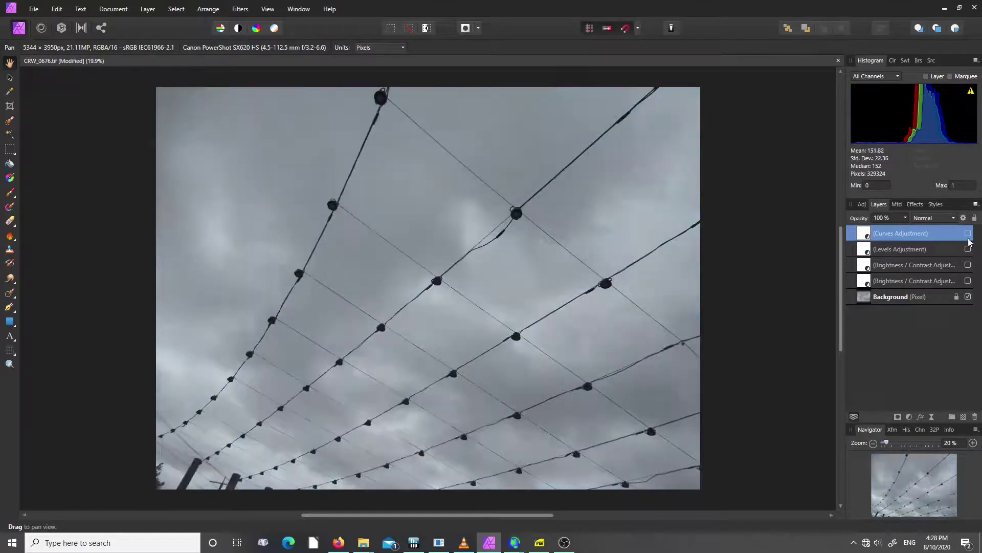
click(968, 265)
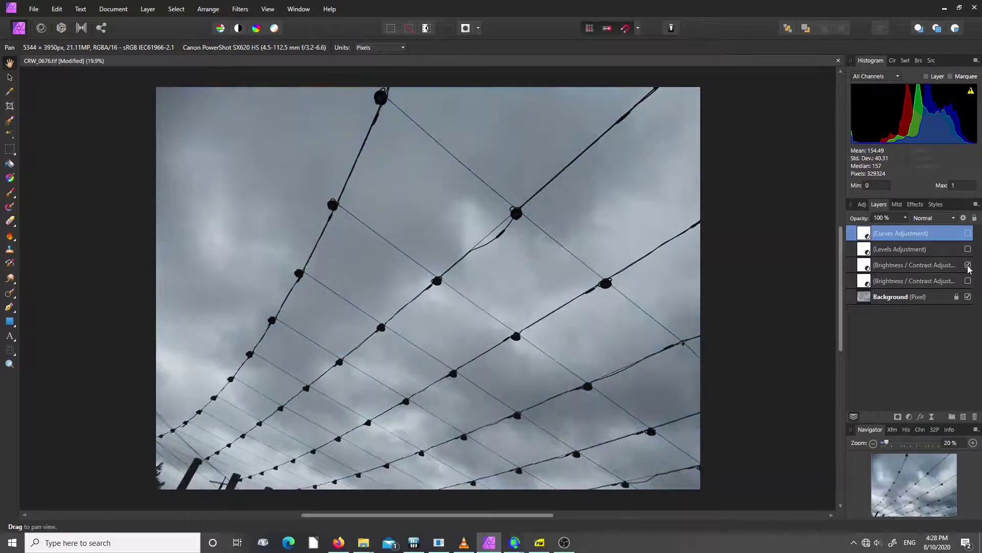
click(968, 265)
Step: Add a live Clarity filter to the Background layer with Strength at 100%
click(892, 298)
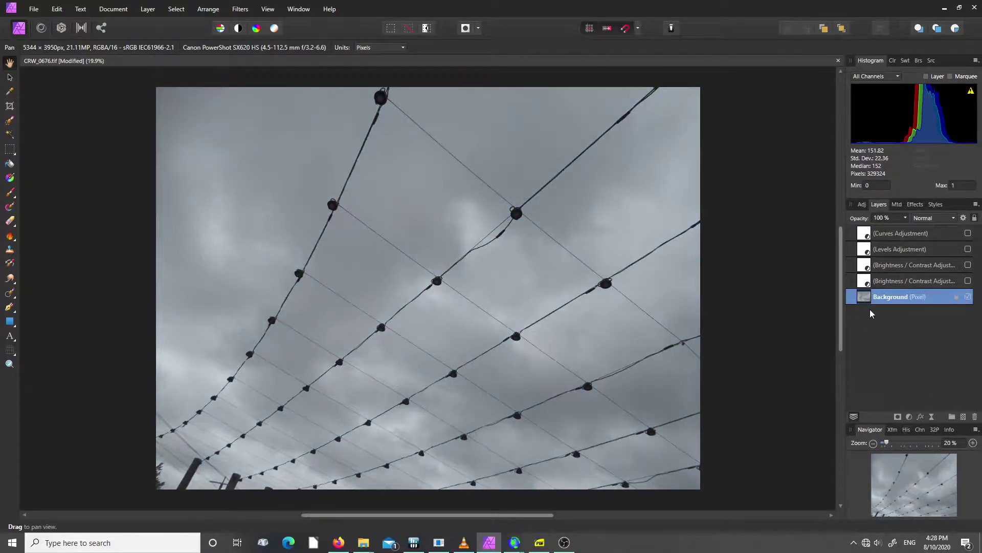
click(932, 416)
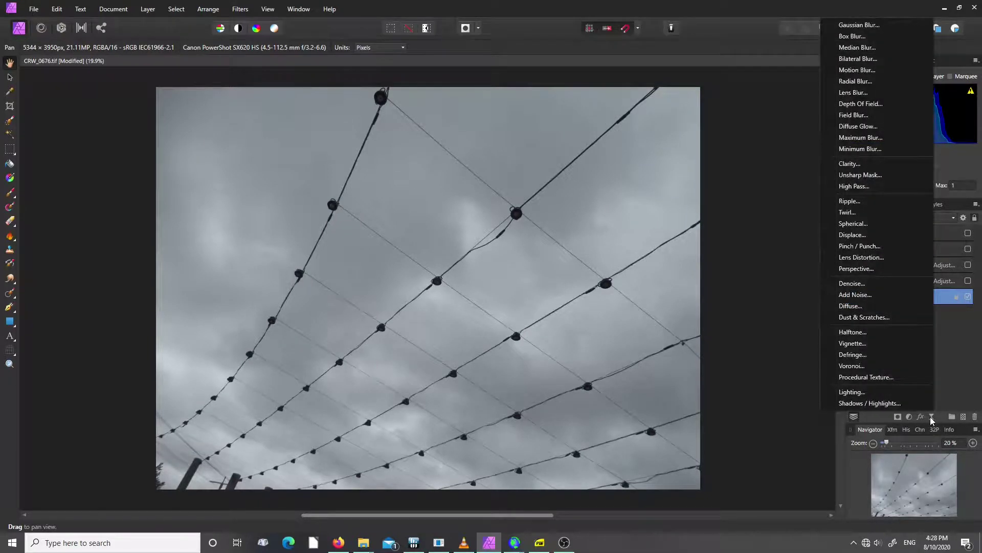
click(850, 166)
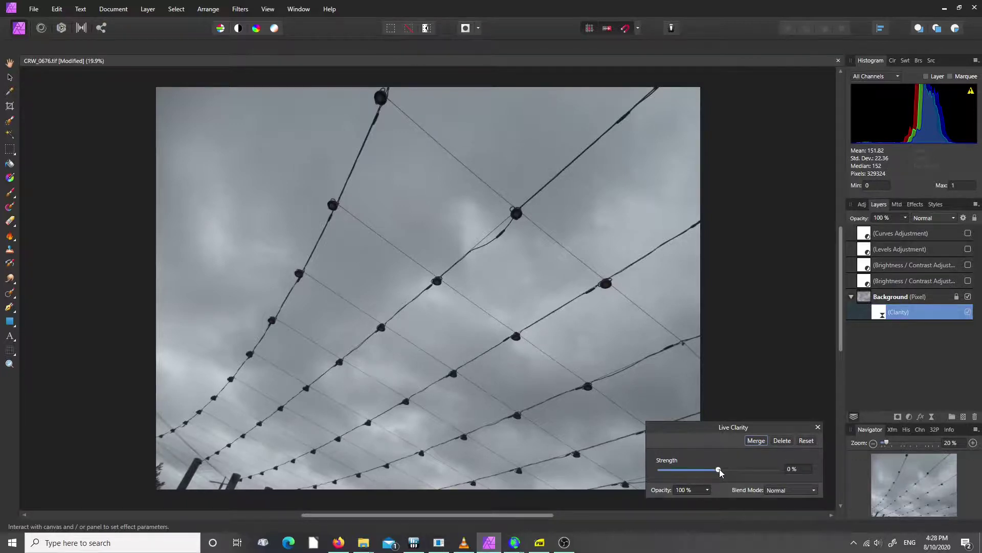
drag(720, 469, 758, 471)
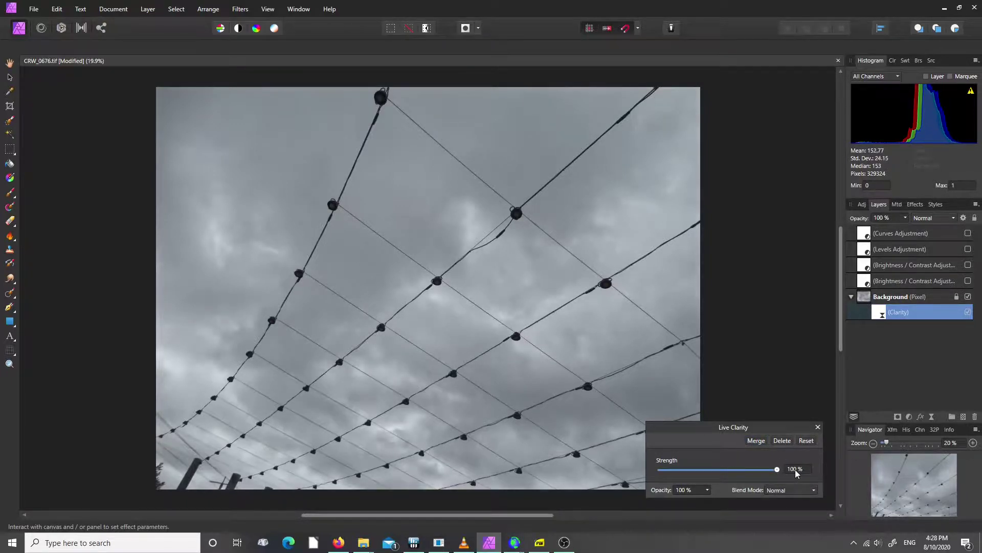
click(818, 427)
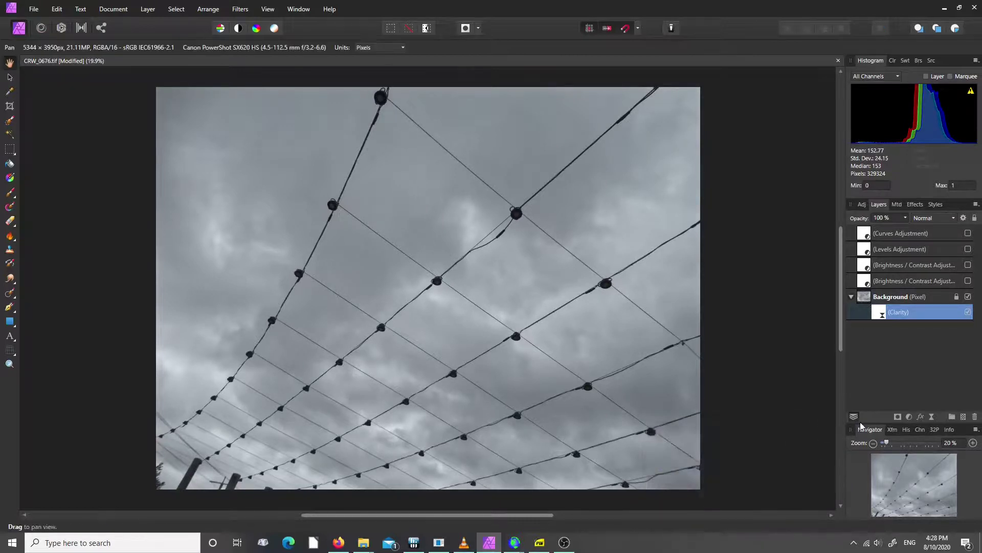
Step: Add a second live Clarity filter with Strength at 100% to intensify the effect
click(930, 417)
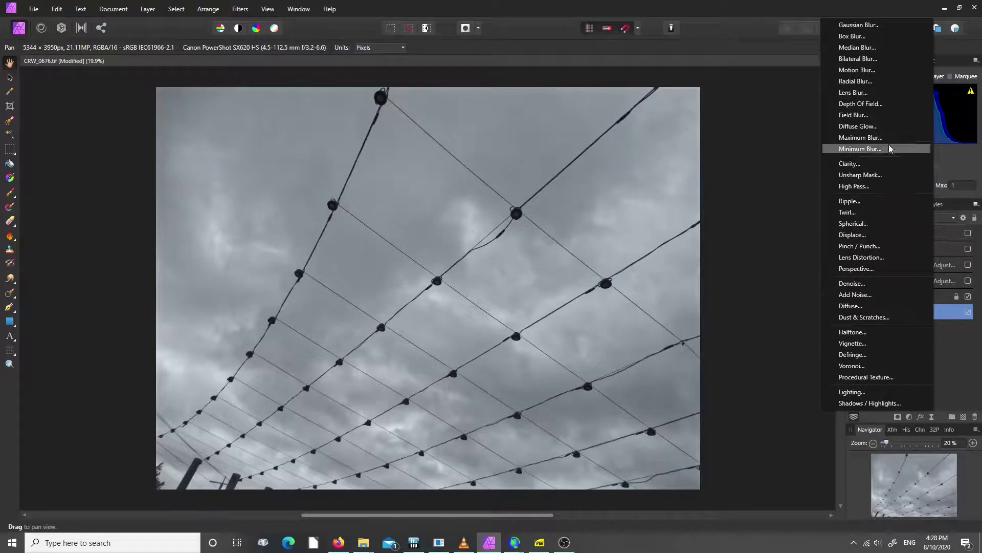
click(860, 164)
drag(718, 469, 806, 468)
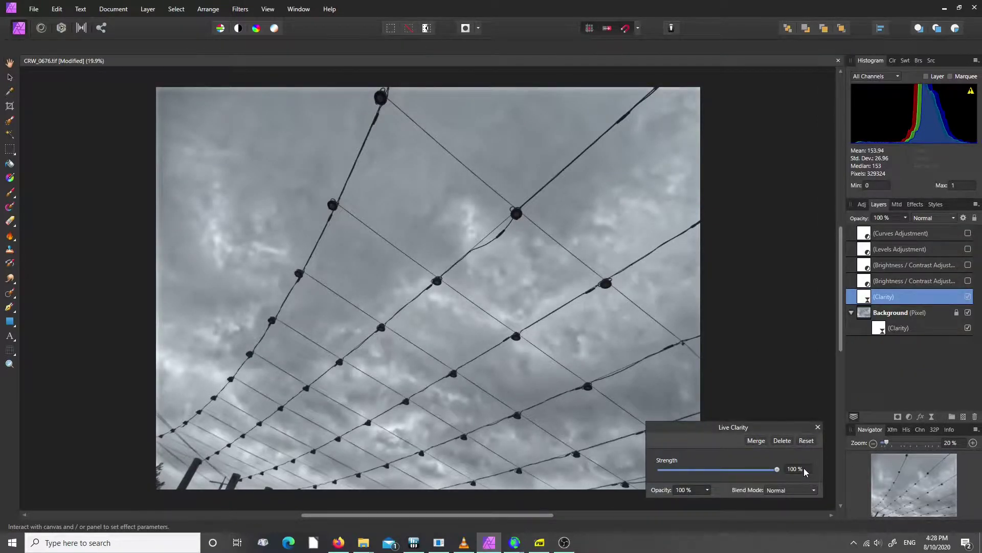
click(817, 427)
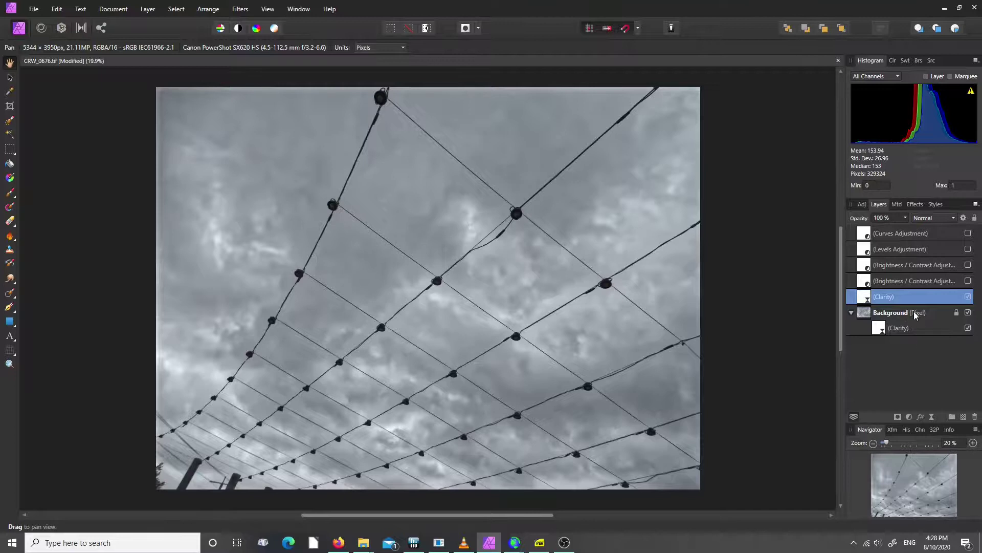
Step: Nest the second Clarity filter inside the Background layer and hide both Clarity filters
drag(866, 299, 880, 340)
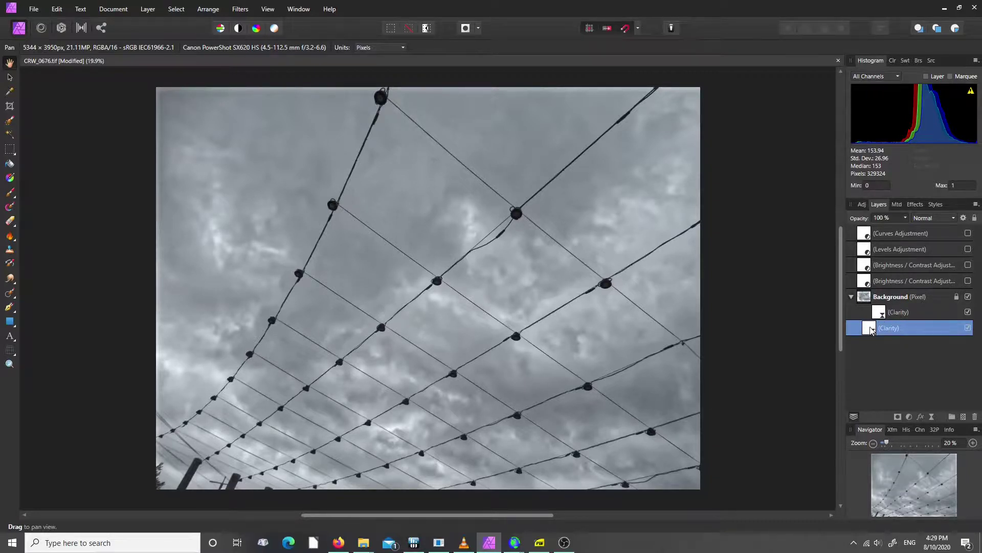
click(968, 312)
click(969, 328)
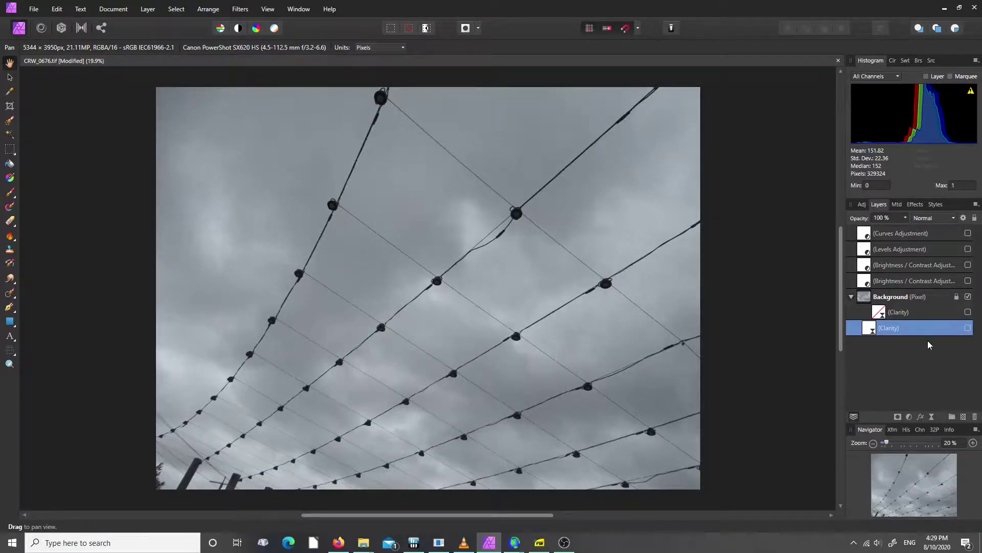
Step: Delete both Clarity filters from the Background layer
click(914, 315)
click(968, 313)
click(883, 315)
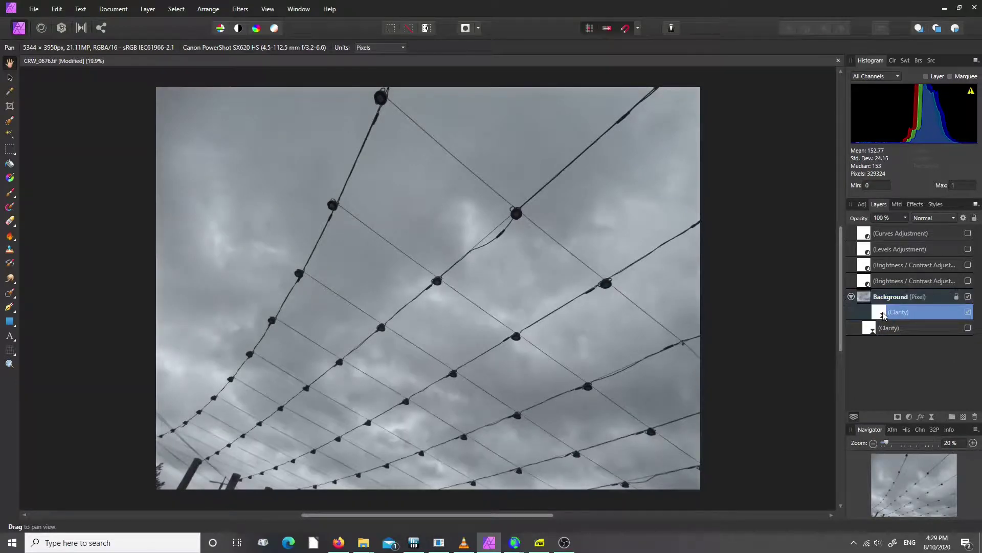
click(975, 417)
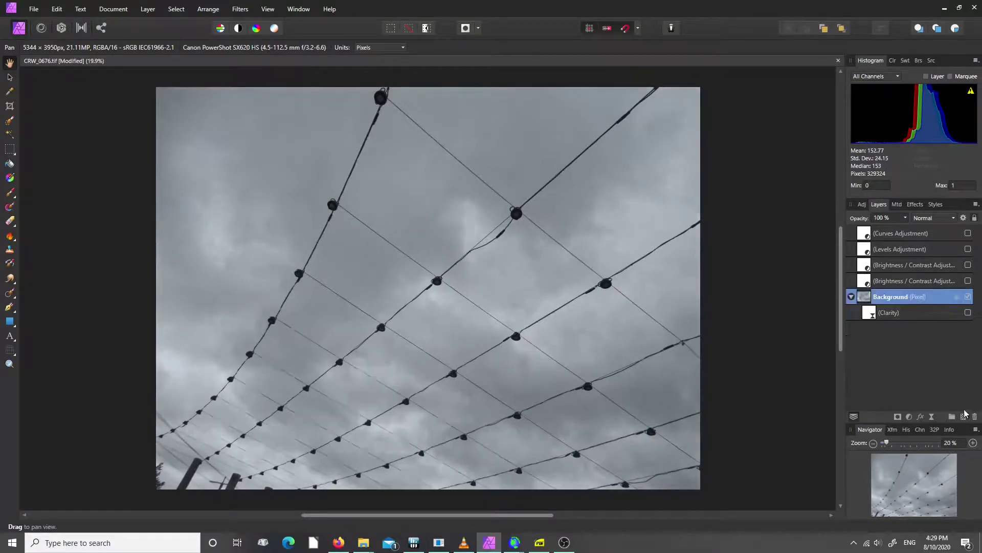
click(890, 314)
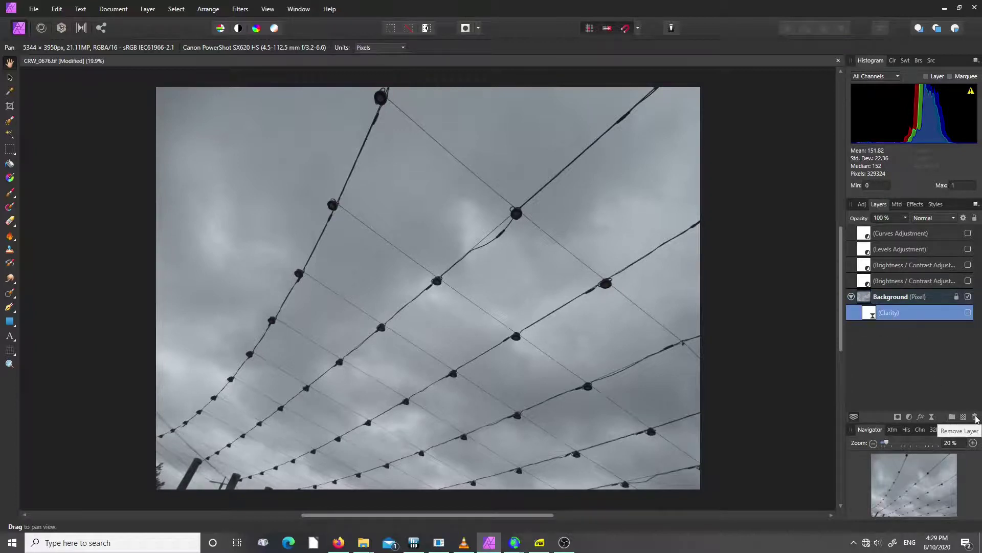
click(975, 418)
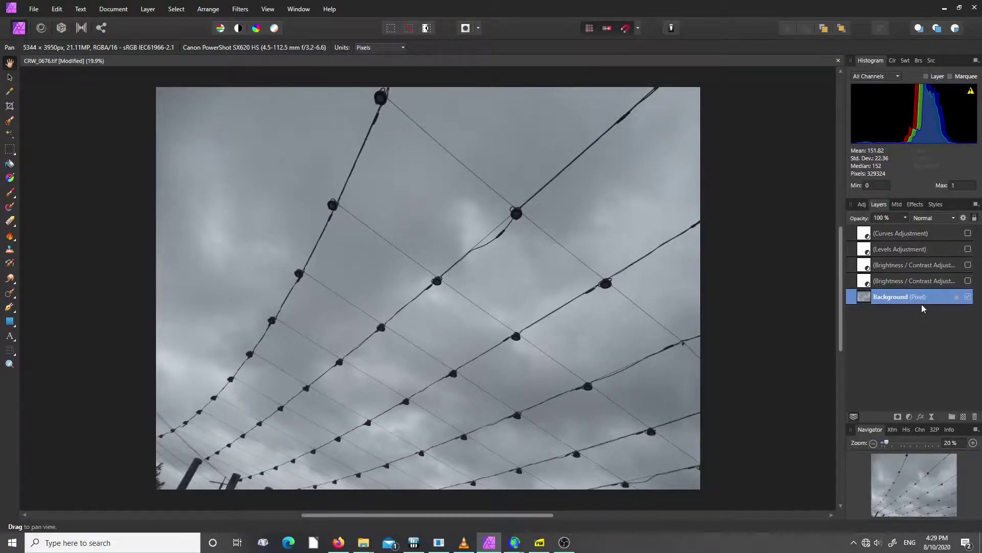
Step: Add a live Unsharp Mask filter to the Background layer with Radius at 100 px and Factor at about 0.63
click(931, 416)
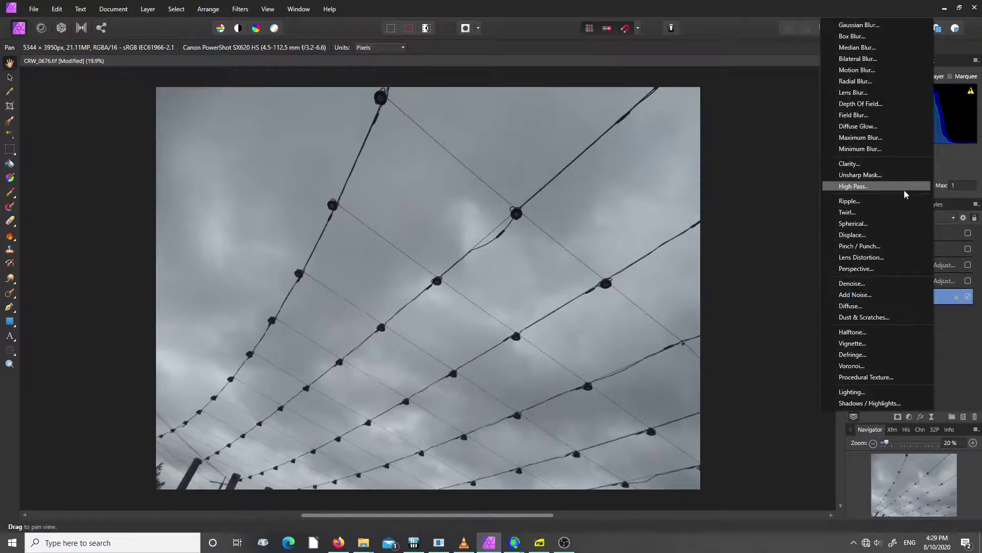
click(868, 176)
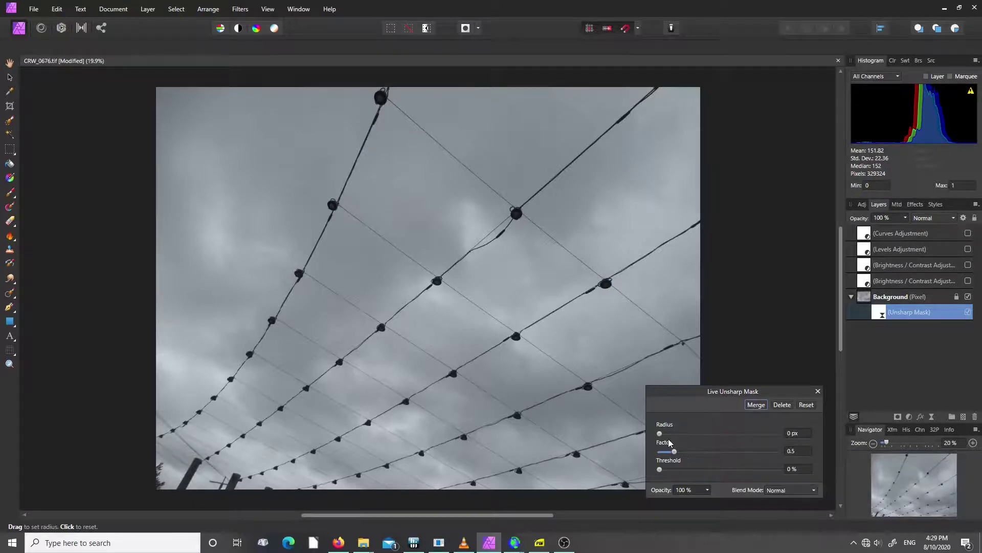
drag(660, 433, 815, 436)
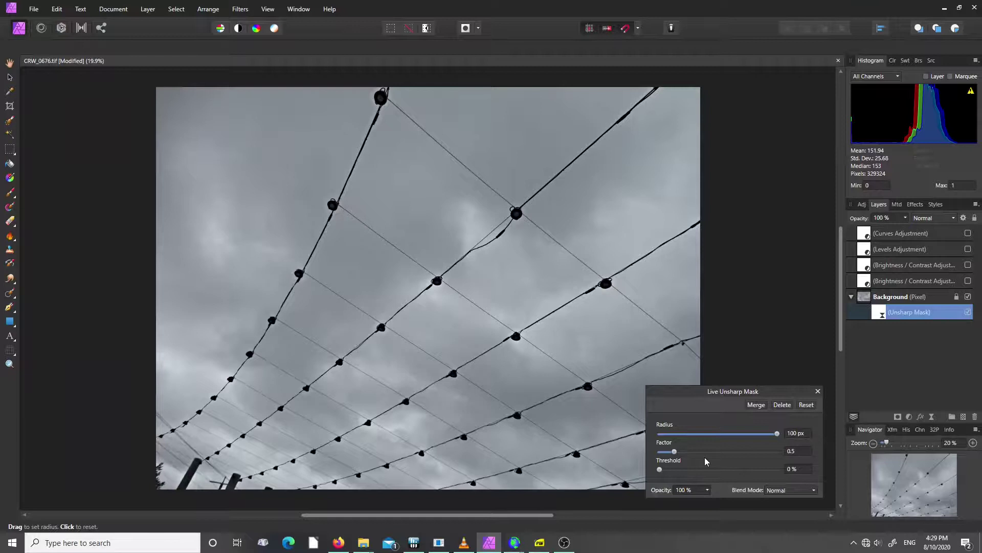
mouse_move(675, 451)
mouse_down()
mouse_move(750, 453)
mouse_move(677, 456)
mouse_up()
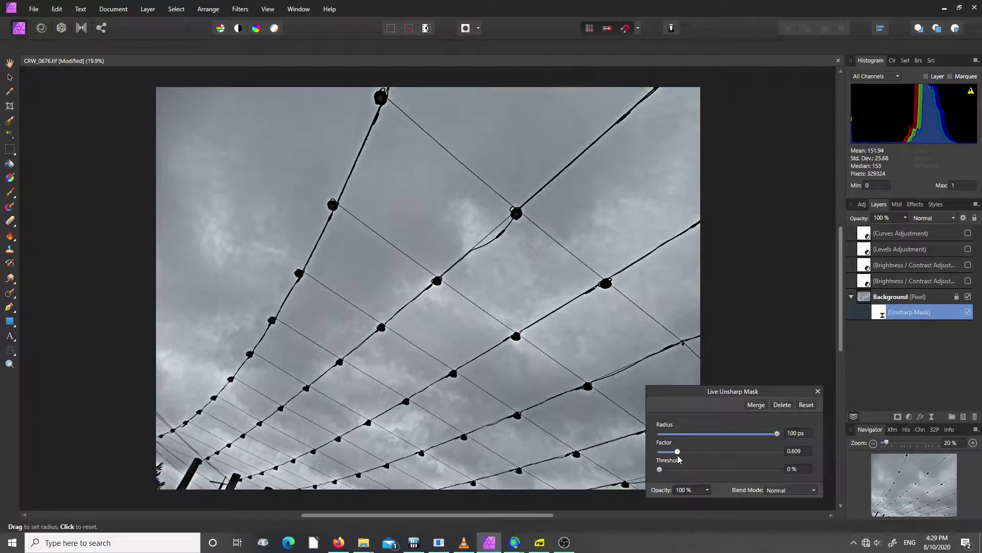
Step: Increase the Unsharp Mask Radius to 400 px
click(792, 434)
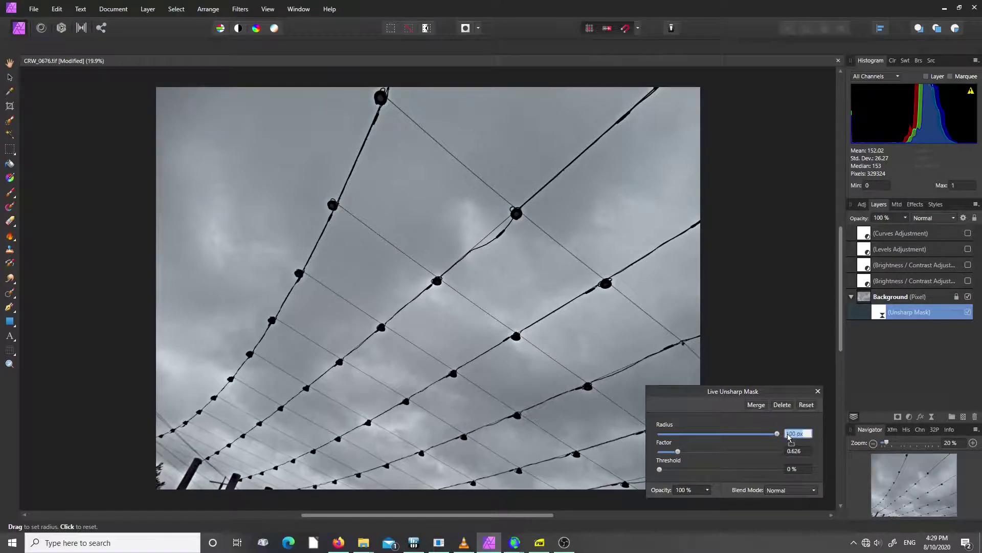
click(786, 437)
double_click(798, 433)
text(00)
key(Return)
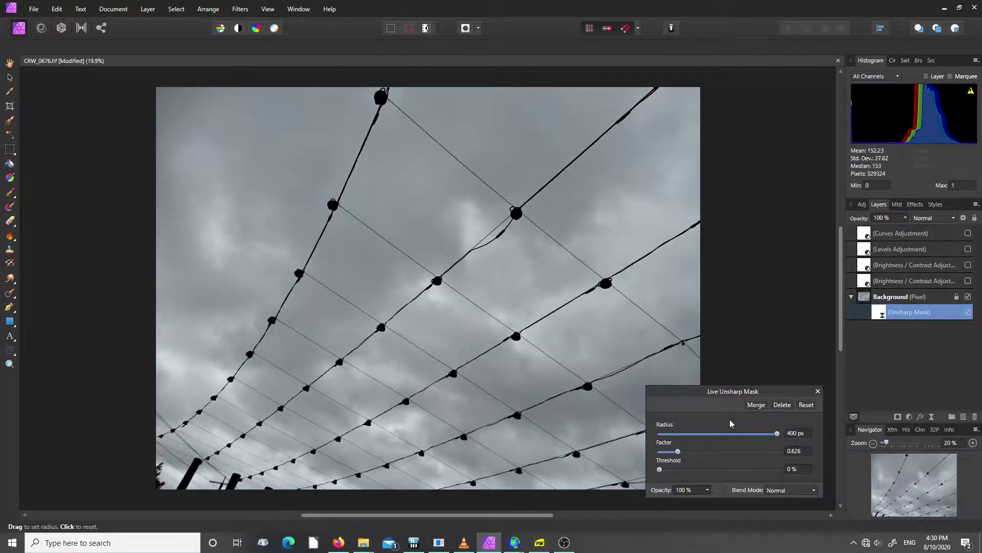
Step: Set the Unsharp Mask Radius to 600 px and raise its Factor to about 2.4
drag(679, 452, 700, 458)
click(792, 434)
text(600)
key(Return)
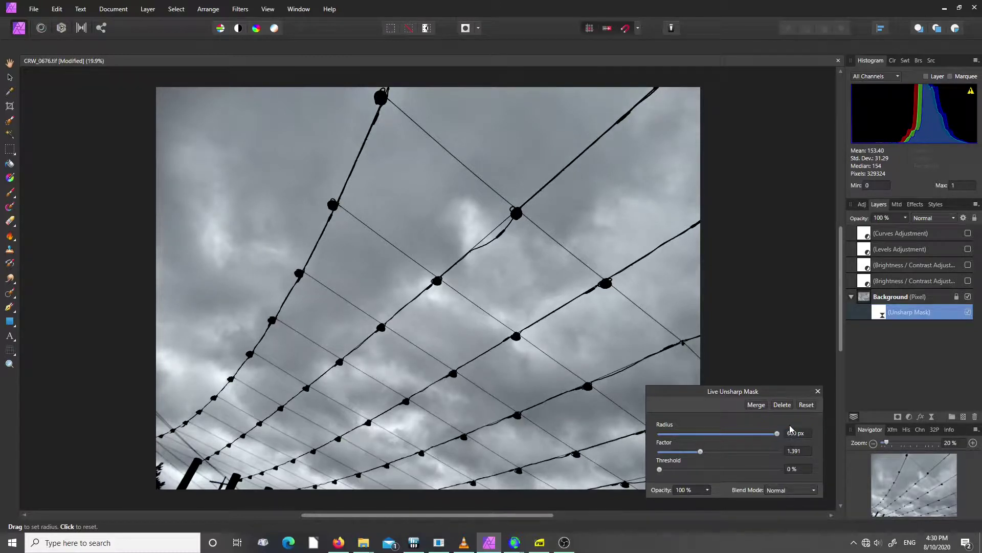
mouse_move(701, 454)
mouse_down()
mouse_move(743, 453)
mouse_move(714, 463)
mouse_move(738, 453)
mouse_move(714, 455)
mouse_up()
drag(732, 455, 725, 454)
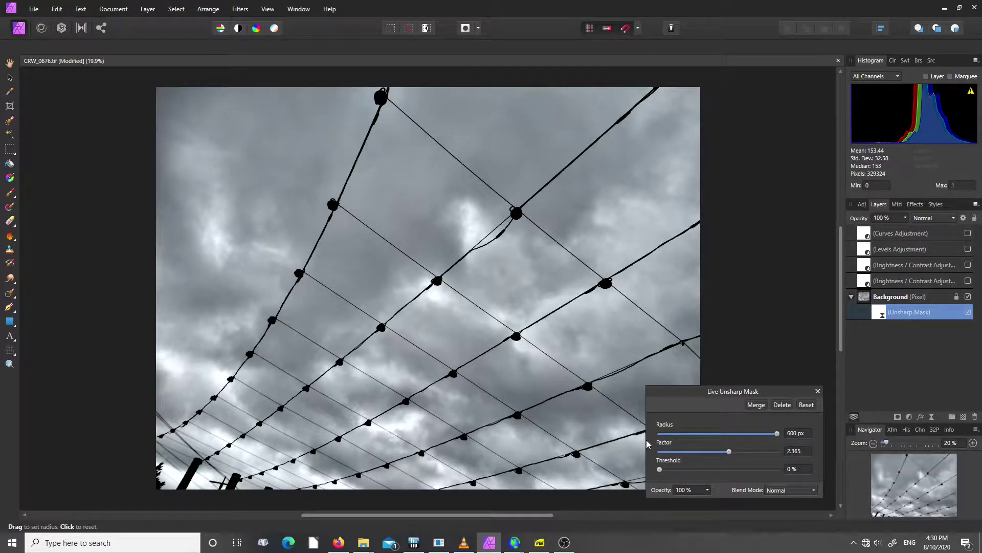
click(817, 391)
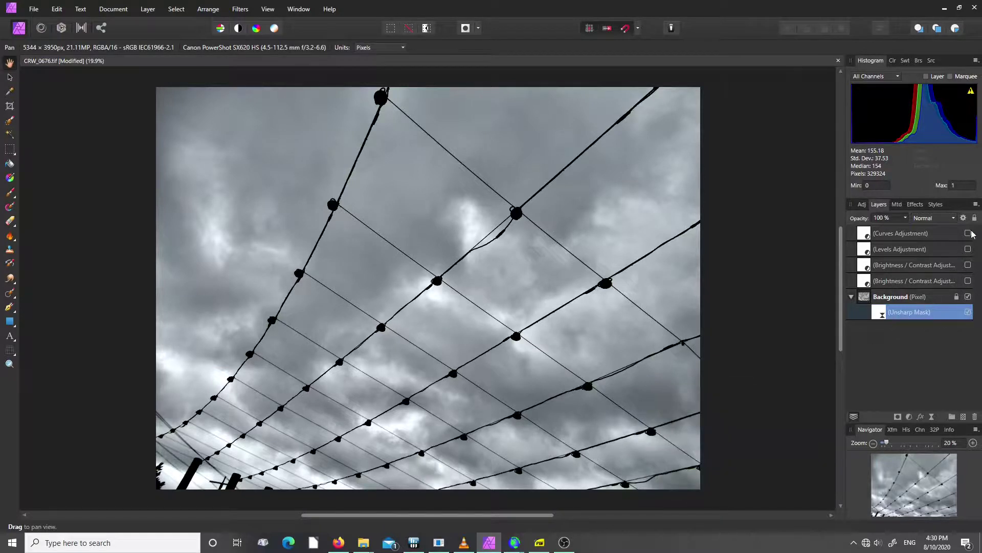
Step: Compare the Unsharp Mask result with the Curves adjustment by switching their visibility, ending with only the Unsharp Mask shown
click(968, 312)
click(968, 233)
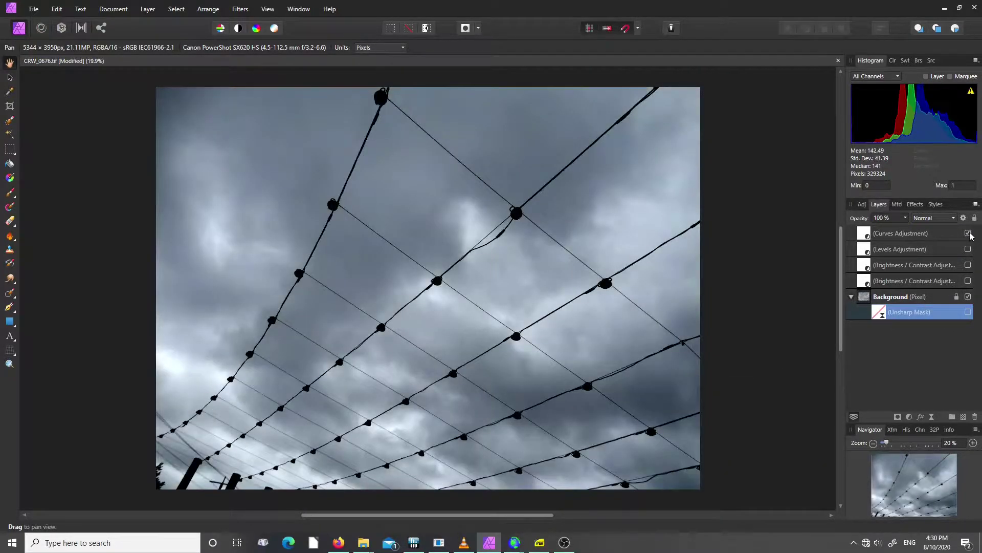
click(968, 233)
click(968, 312)
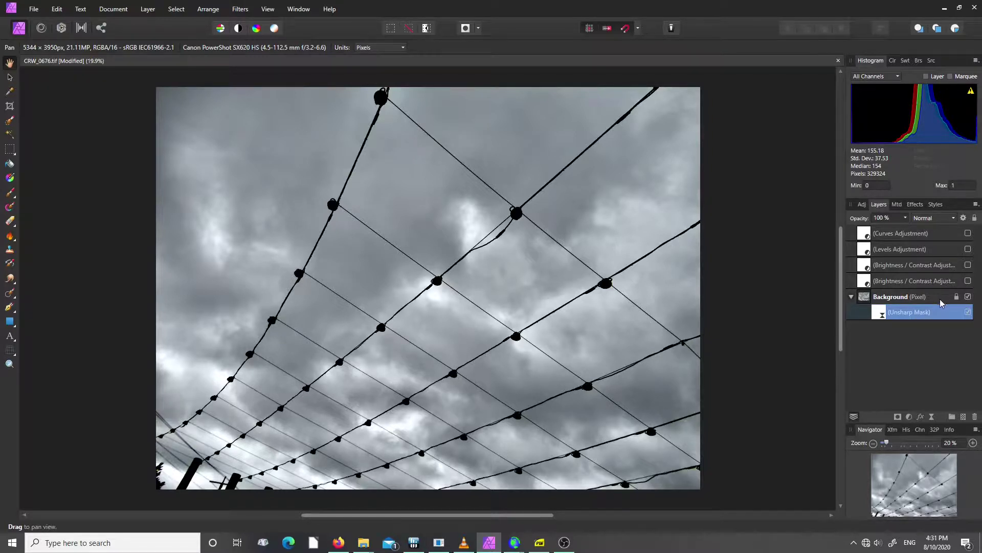
click(968, 311)
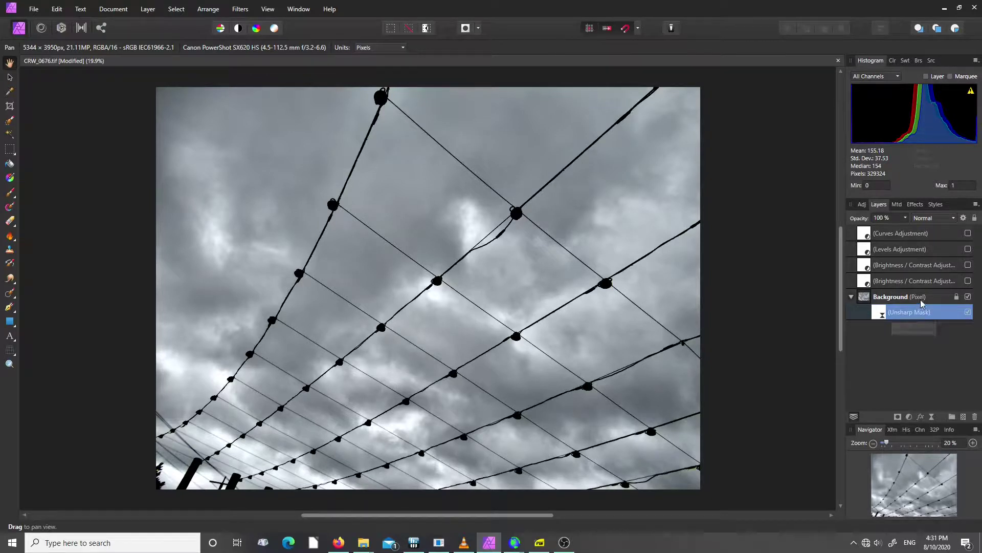
Step: Hide the Unsharp Mask filter and compare the two Brightness / Contrast, Levels and Curves adjustments by switching their visibility
click(968, 312)
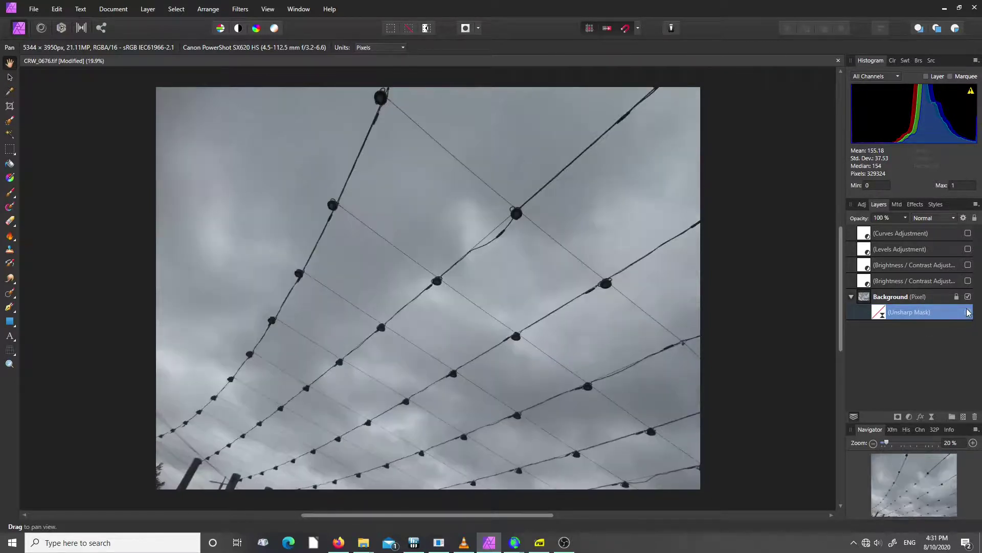
click(968, 280)
click(968, 265)
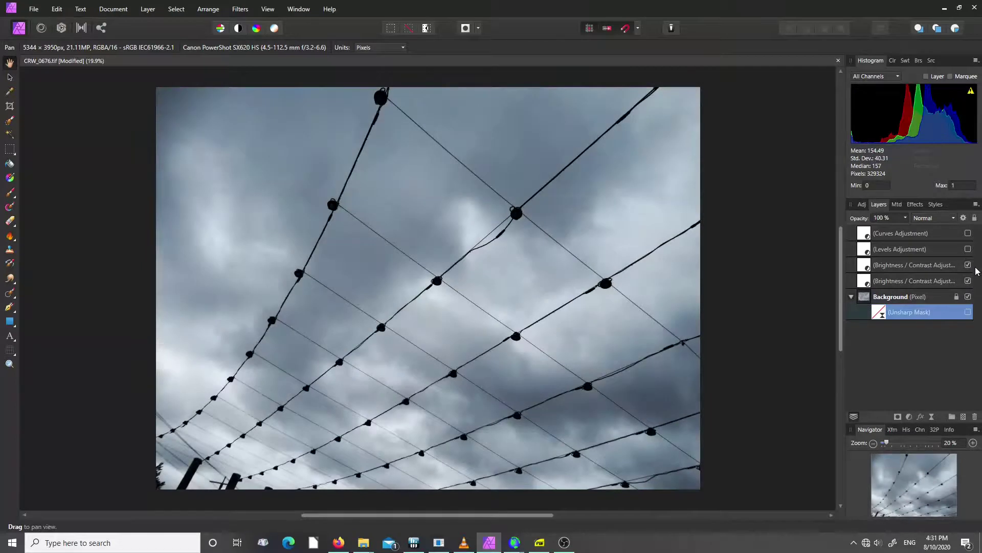
click(968, 280)
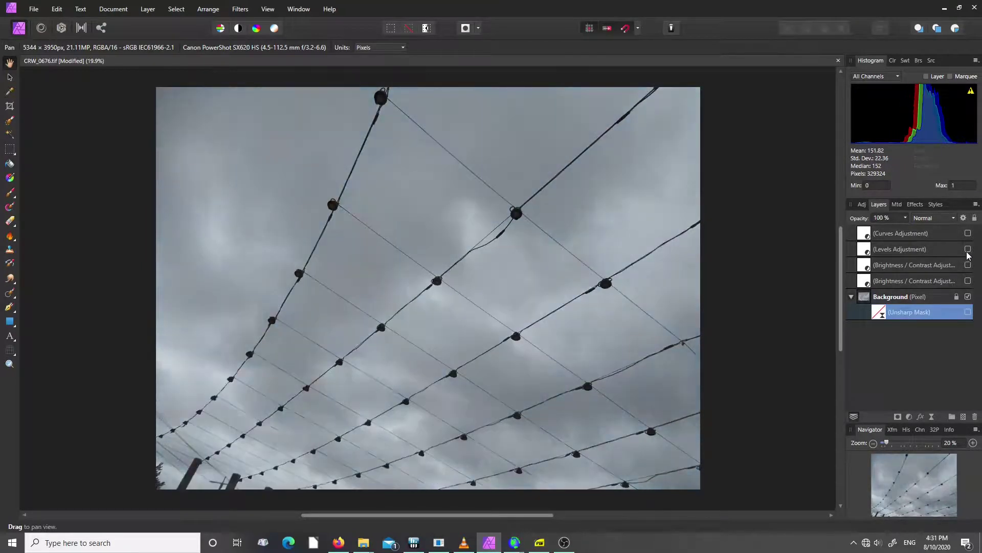
click(968, 249)
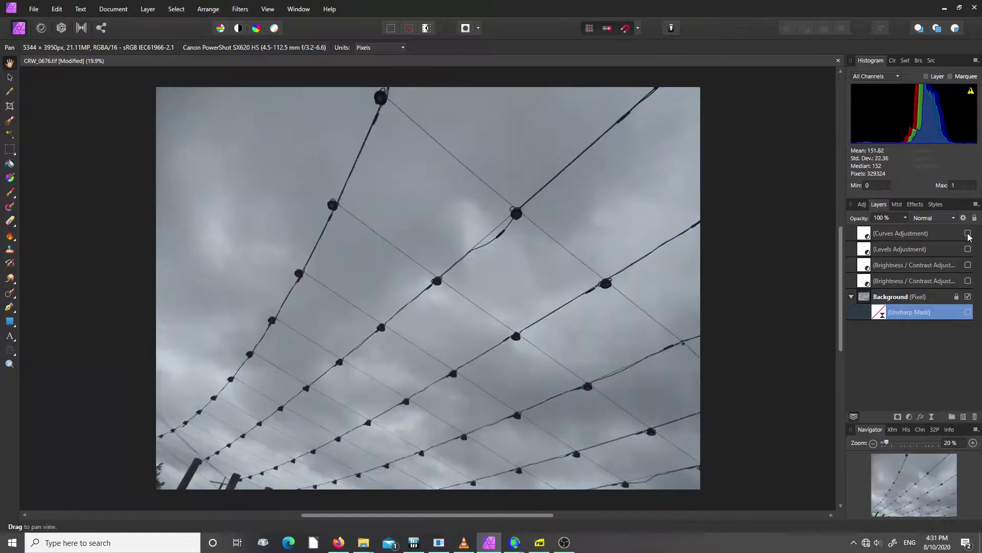
click(968, 233)
Step: Switch the Unsharp Mask filter on and off repeatedly to compare its effect with the original photo
click(968, 312)
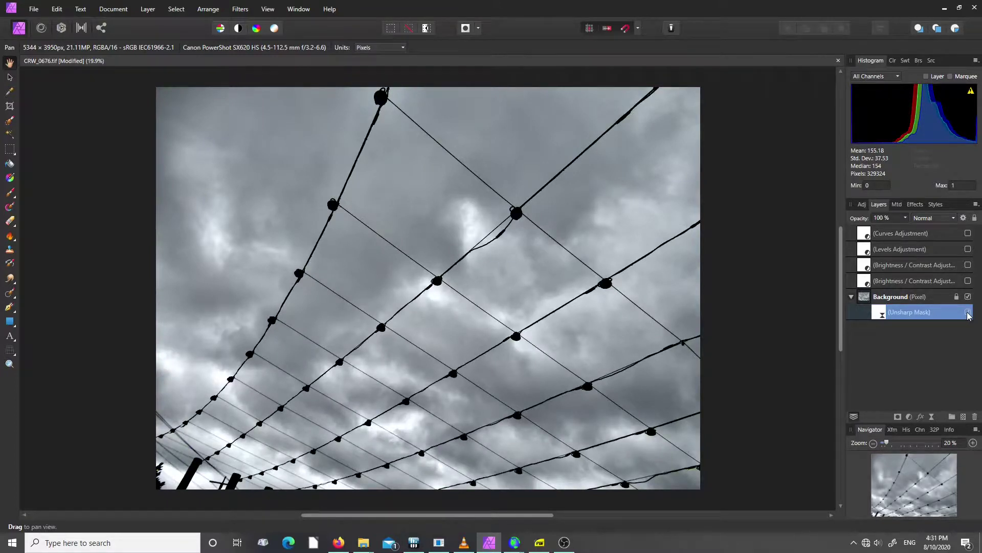
click(968, 313)
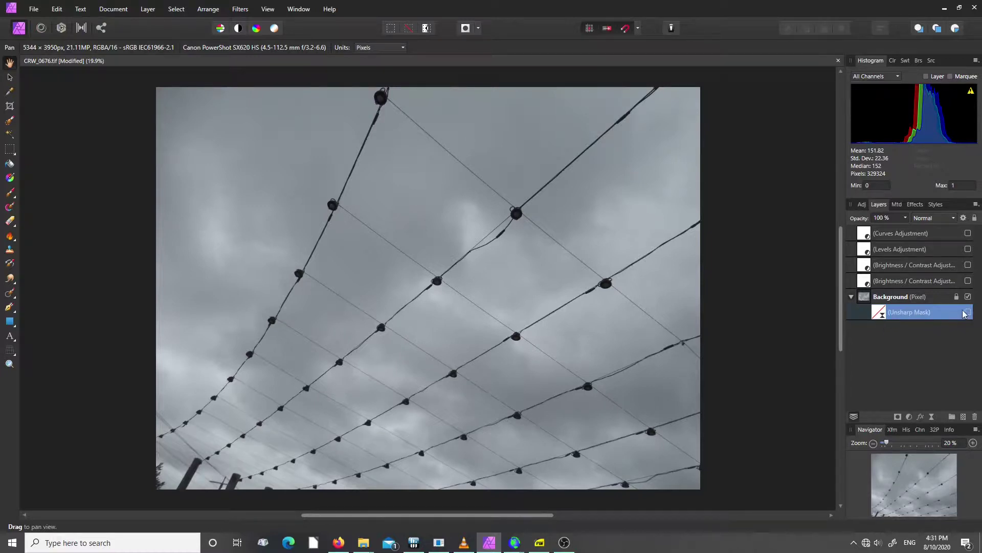
click(968, 313)
click(968, 314)
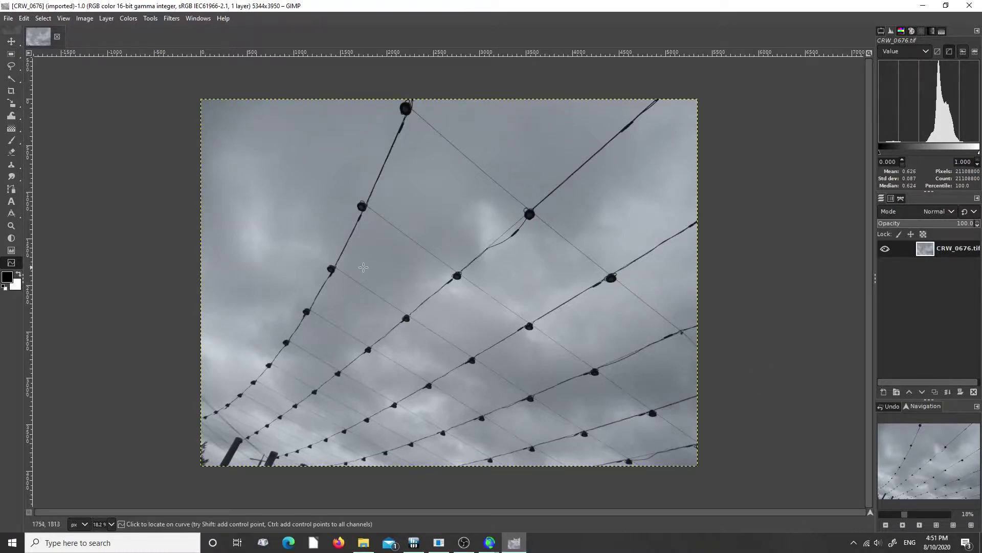
Step: In GIMP, try Brightness-Contrast on the photo layer with Brightness -0.157 and Contrast 0.285, and undo it
click(12, 240)
click(115, 239)
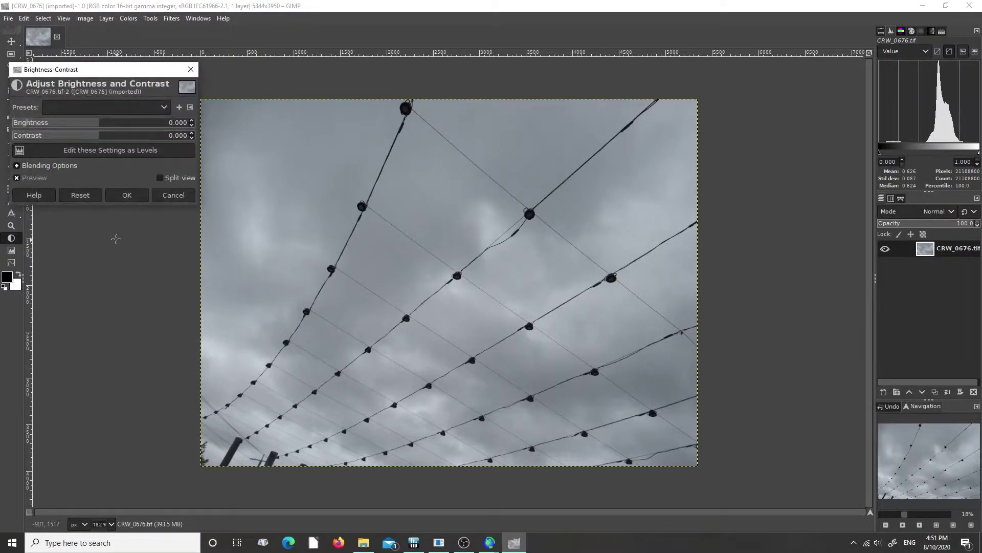
drag(101, 137, 76, 142)
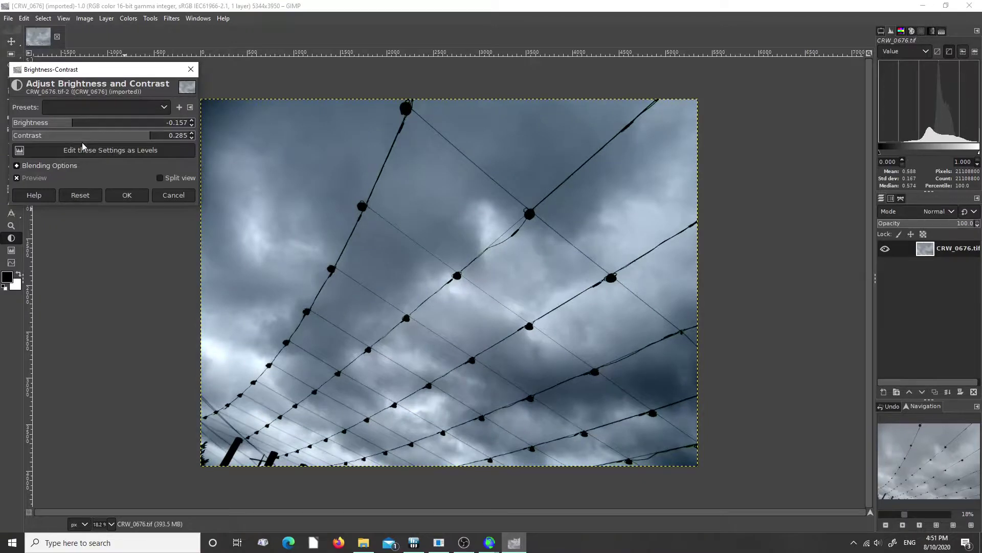
click(127, 194)
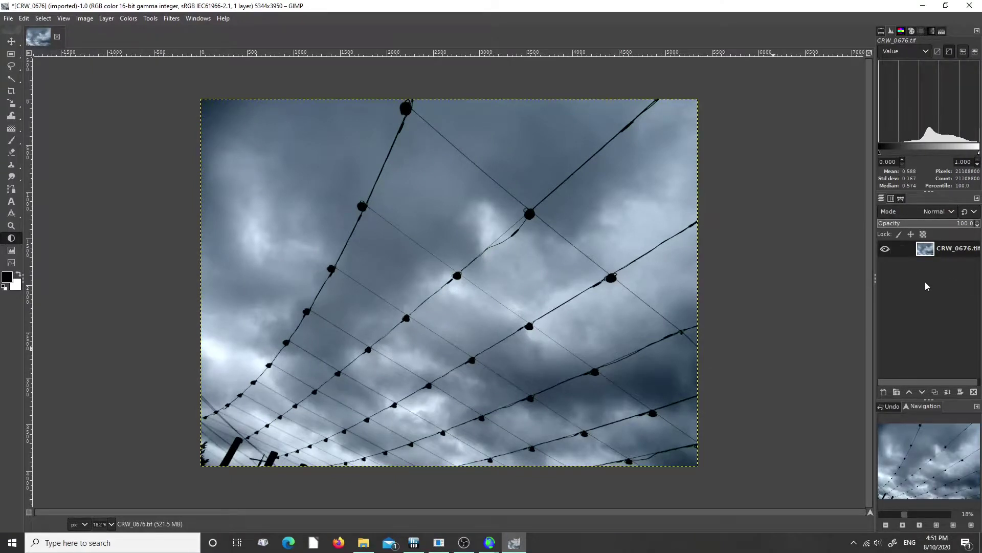
key(ctrl+z)
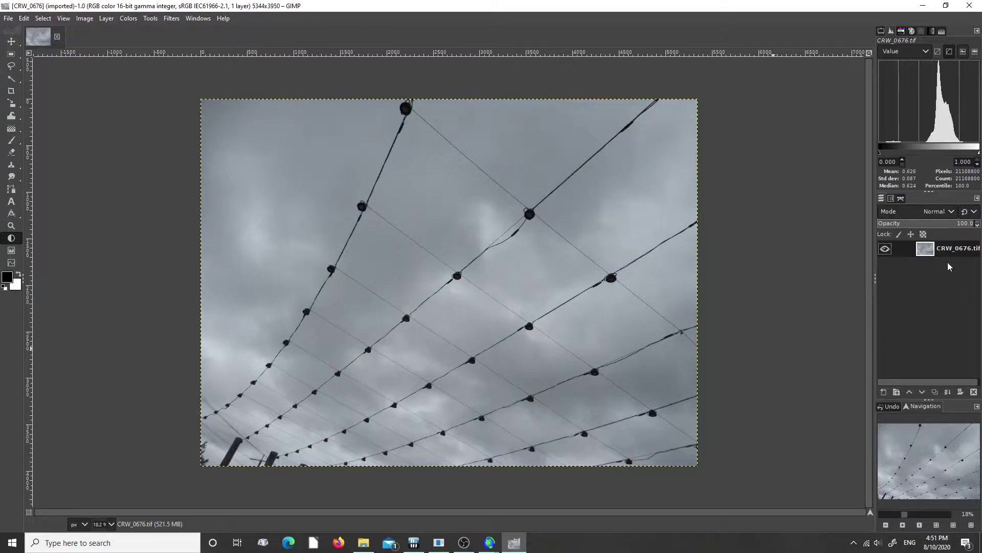
Step: Duplicate the photo layer and rename the copy "contrast"
click(936, 392)
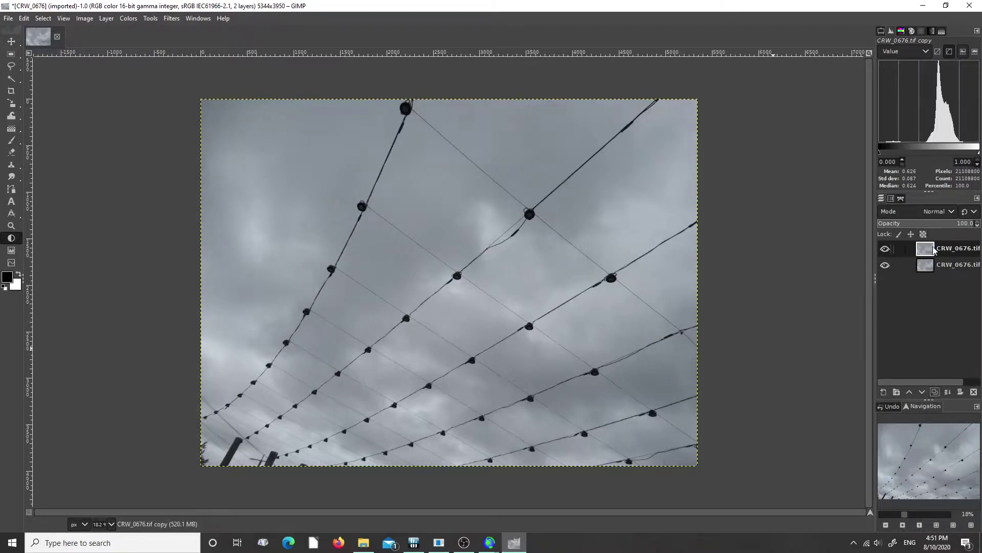
click(950, 251)
double_click(952, 251)
text(contrast)
key(Return)
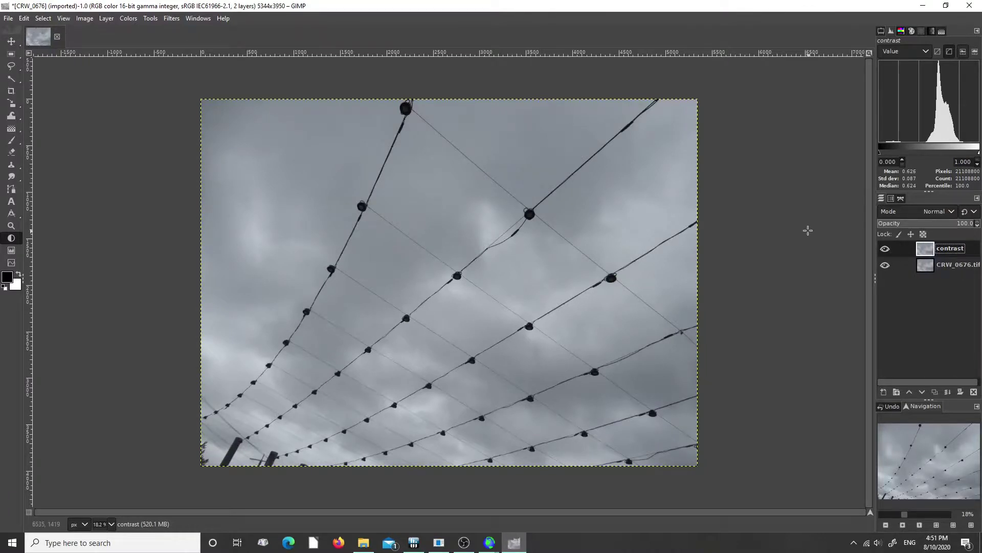
Step: Apply Brightness-Contrast to the contrast layer with Brightness at about -0.1 and Contrast at about 0.2
drag(152, 231, 151, 237)
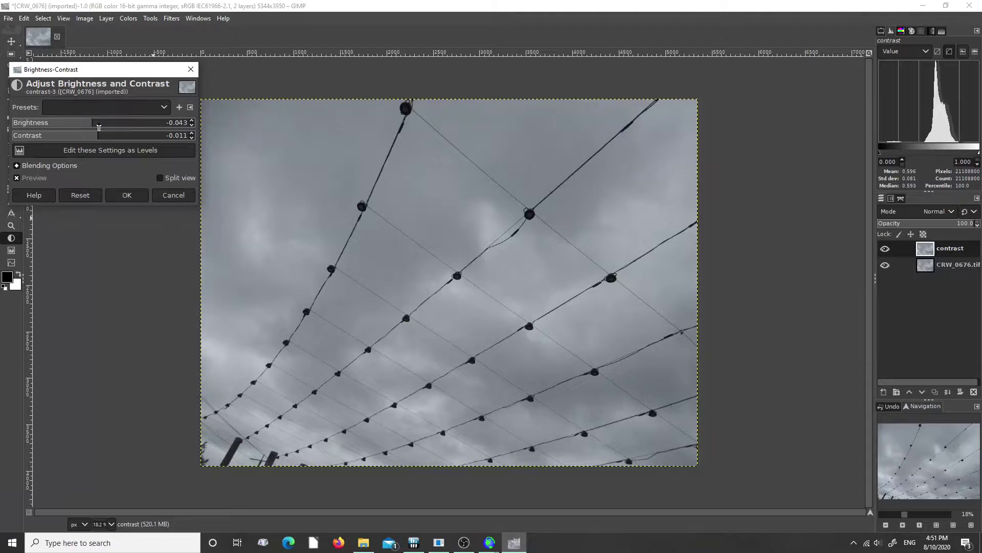
mouse_move(96, 139)
mouse_down()
mouse_move(144, 138)
mouse_move(74, 125)
mouse_move(85, 126)
mouse_up()
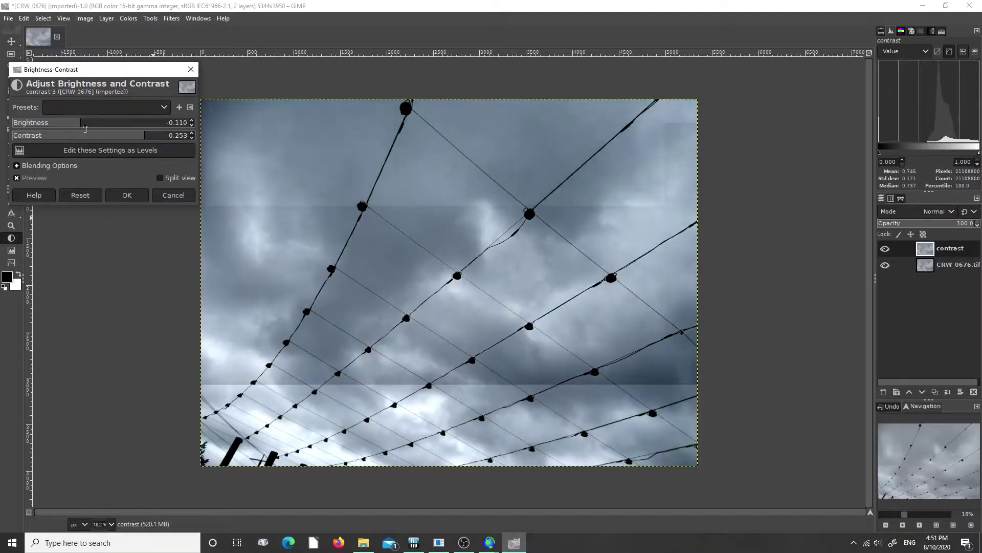
drag(144, 136, 146, 139)
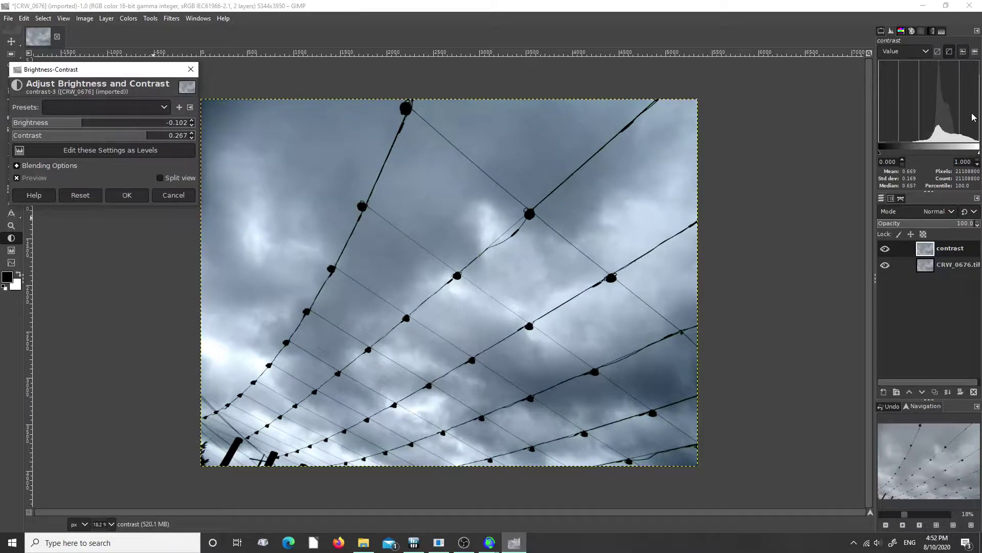
drag(137, 143, 136, 143)
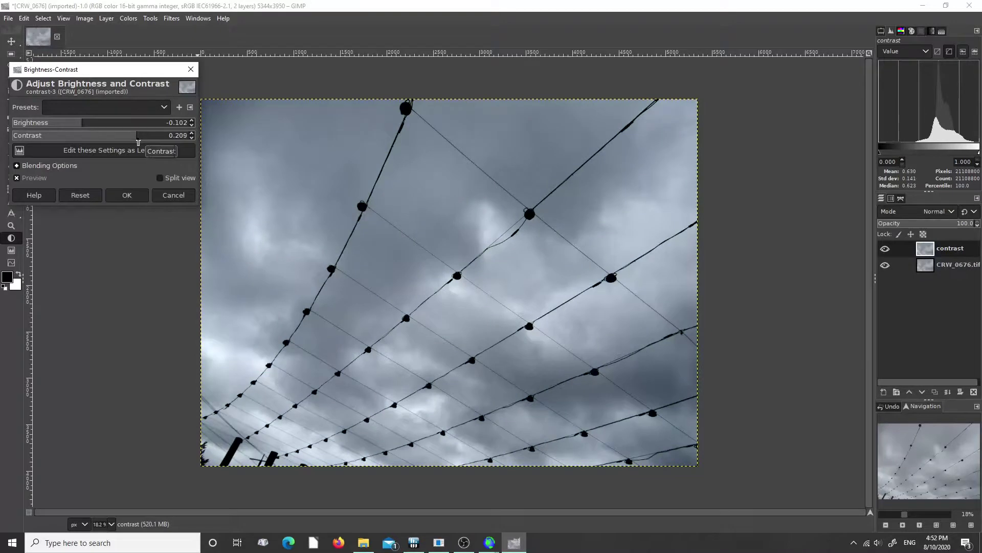
drag(141, 142, 145, 142)
drag(78, 127, 77, 127)
drag(146, 139, 129, 136)
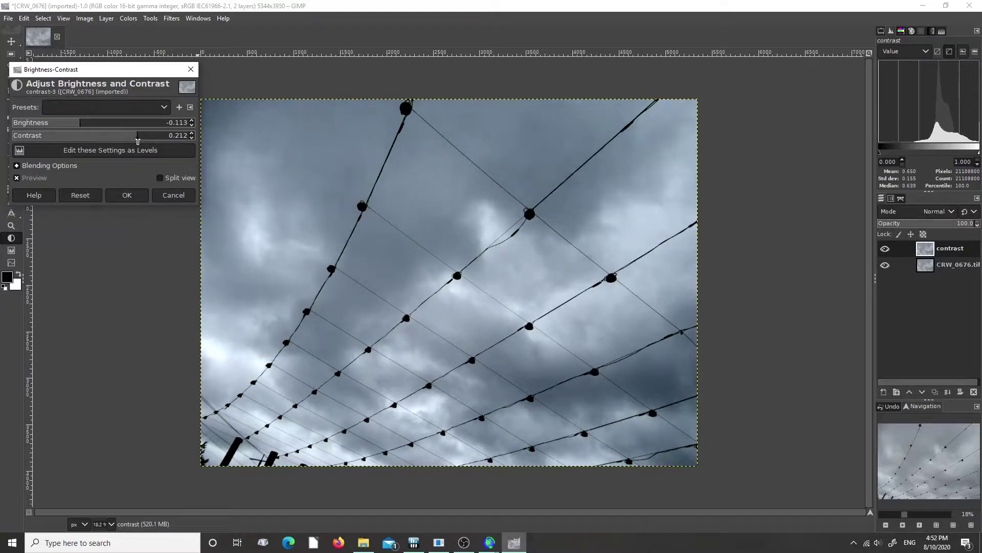
click(83, 125)
drag(137, 138, 141, 138)
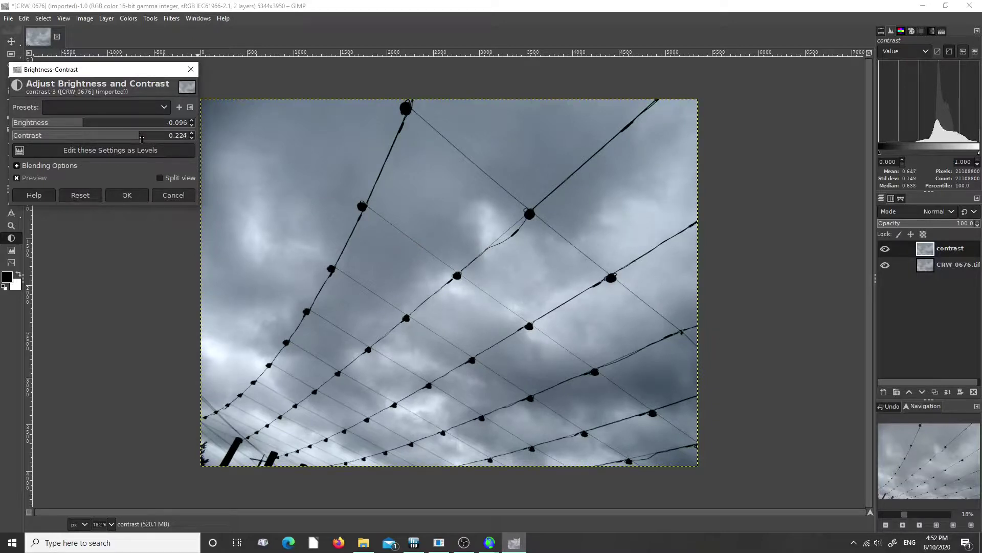
drag(140, 139, 85, 126)
click(126, 195)
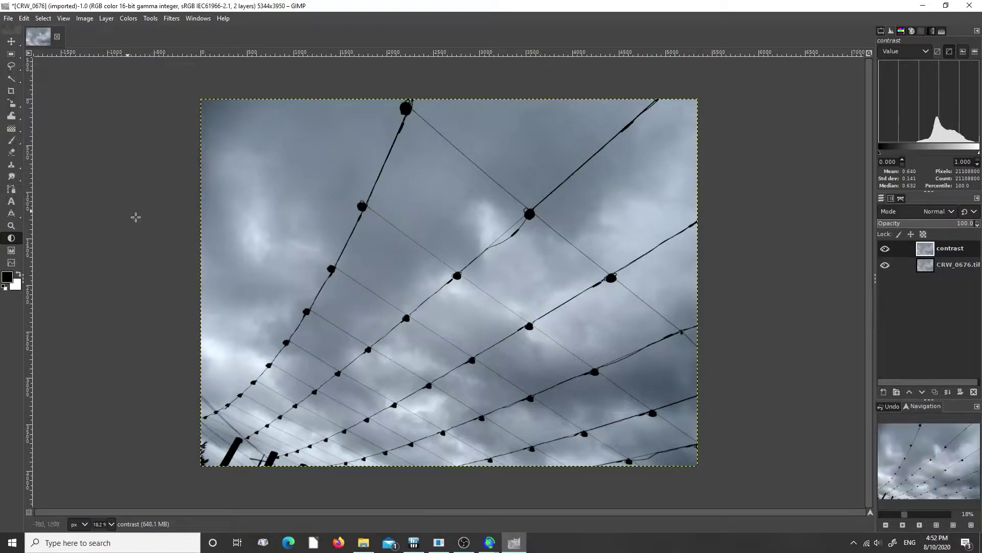
Step: Duplicate the original CRW_0676.tif layer and rename the copy "levels"
click(930, 268)
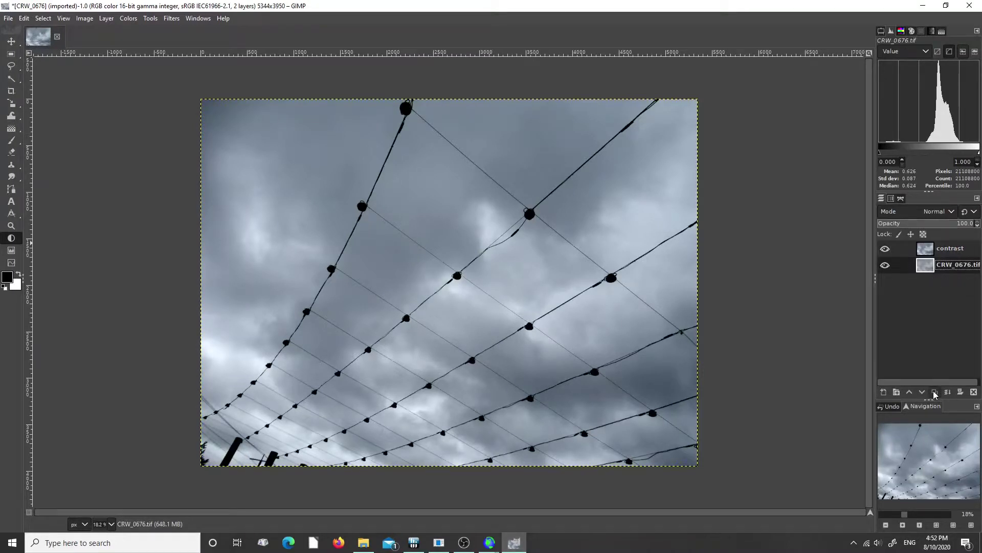
click(935, 392)
drag(926, 265, 926, 267)
double_click(953, 265)
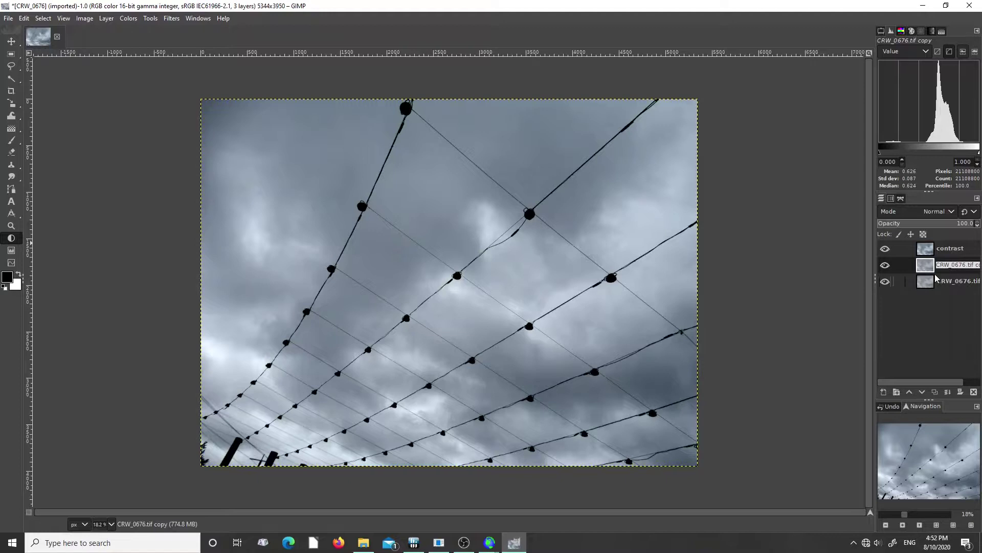
key(BackSpace)
key(Return)
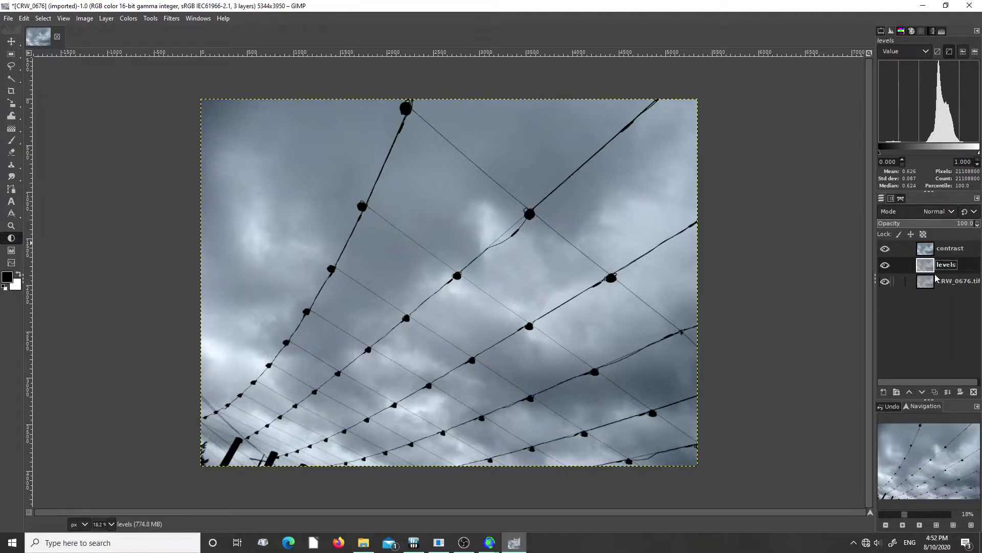
Step: Hide the contrast layer and apply Levels to the levels layer with input black point 34.67 and white point 82.13
click(885, 248)
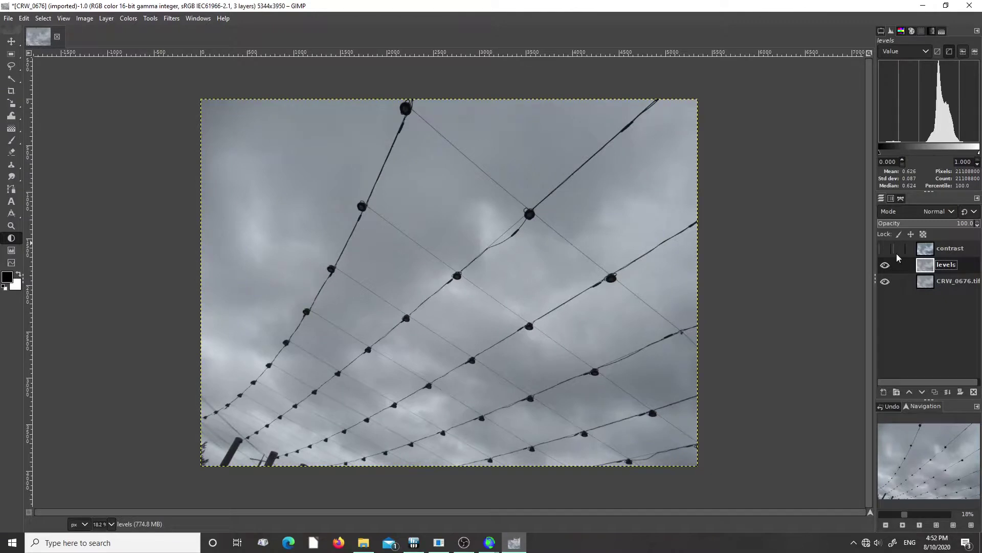
click(12, 251)
click(110, 256)
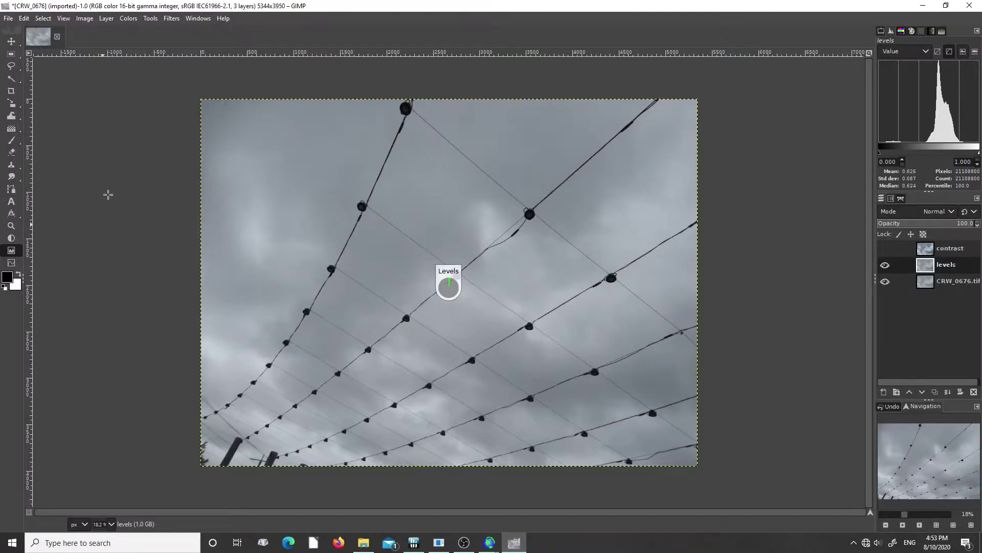
drag(123, 28, 142, 88)
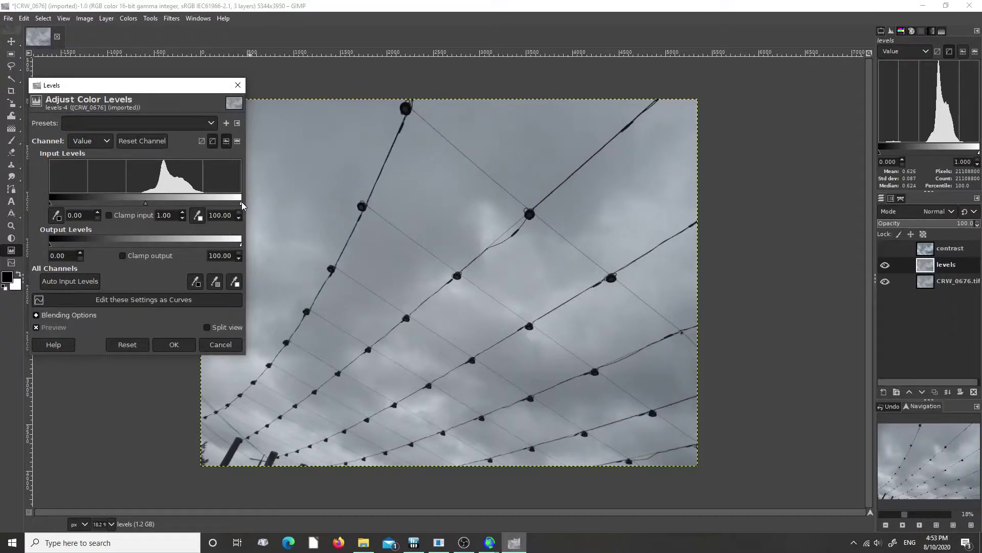
drag(240, 203, 208, 205)
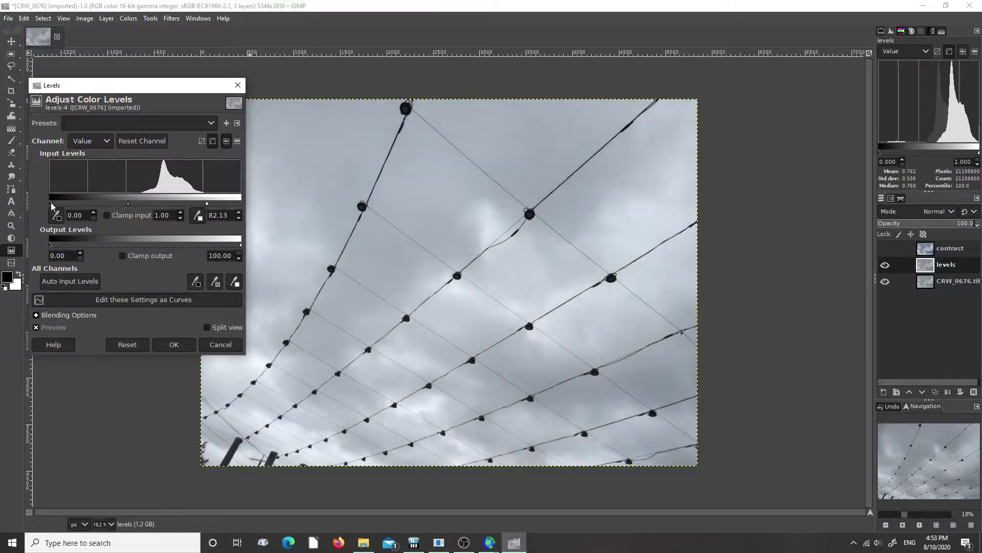
drag(52, 206, 116, 203)
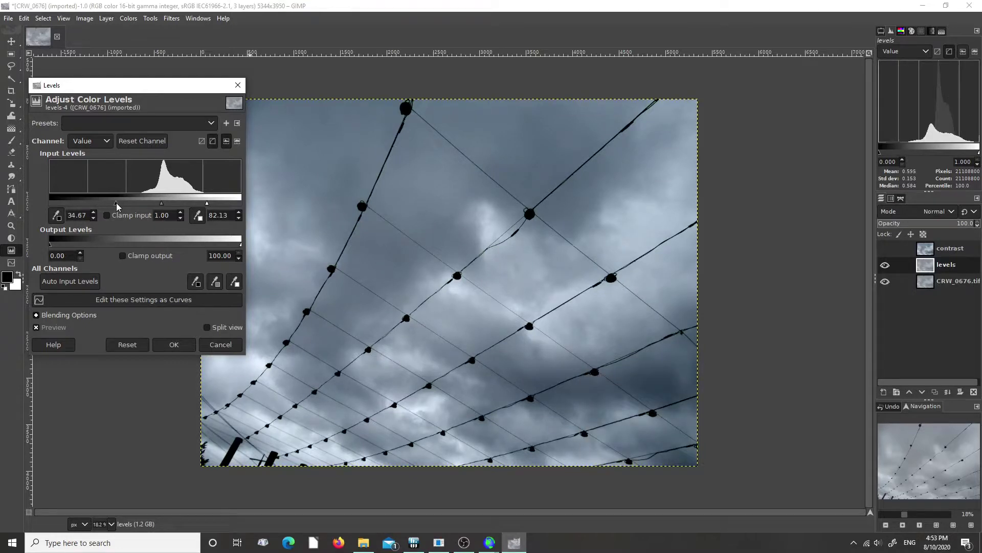
click(173, 346)
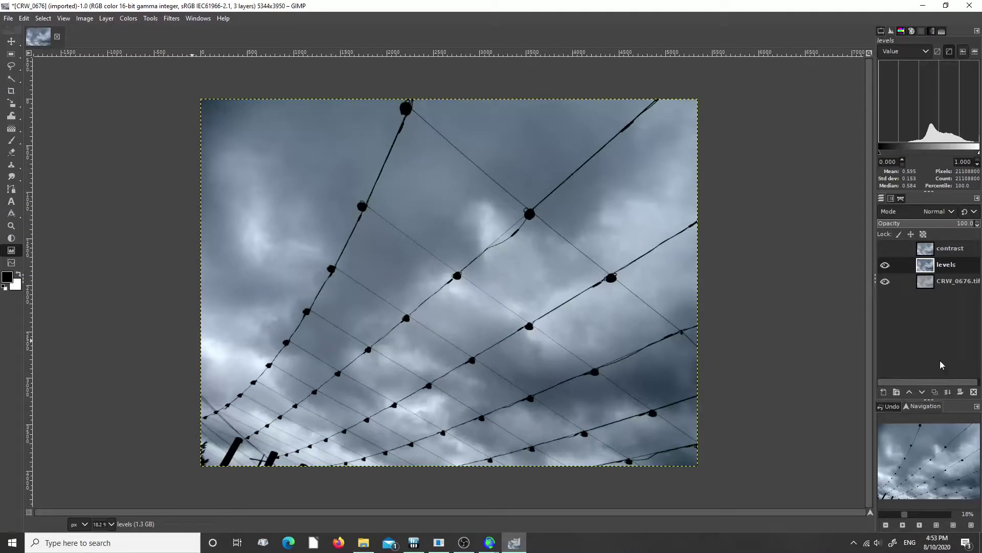
Step: Hide the levels layer, duplicate the original CRW_0676.tif layer and rename the copy "curves"
click(927, 284)
click(885, 265)
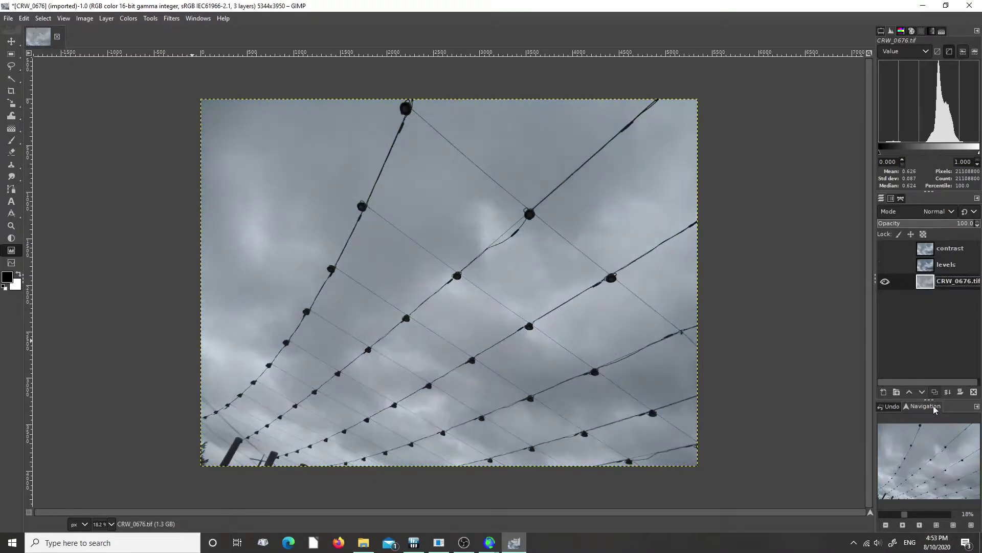
click(935, 392)
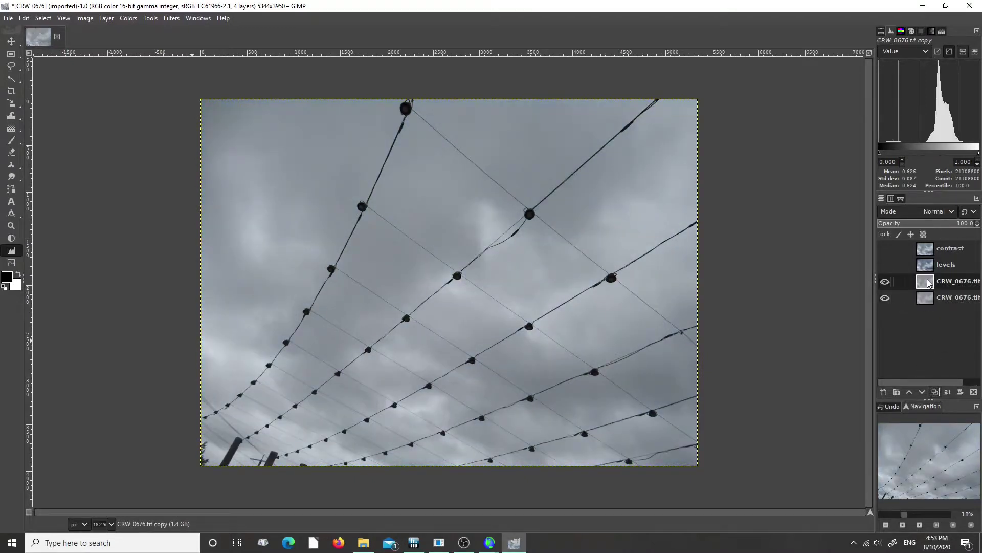
double_click(948, 284)
text(curves)
key(Return)
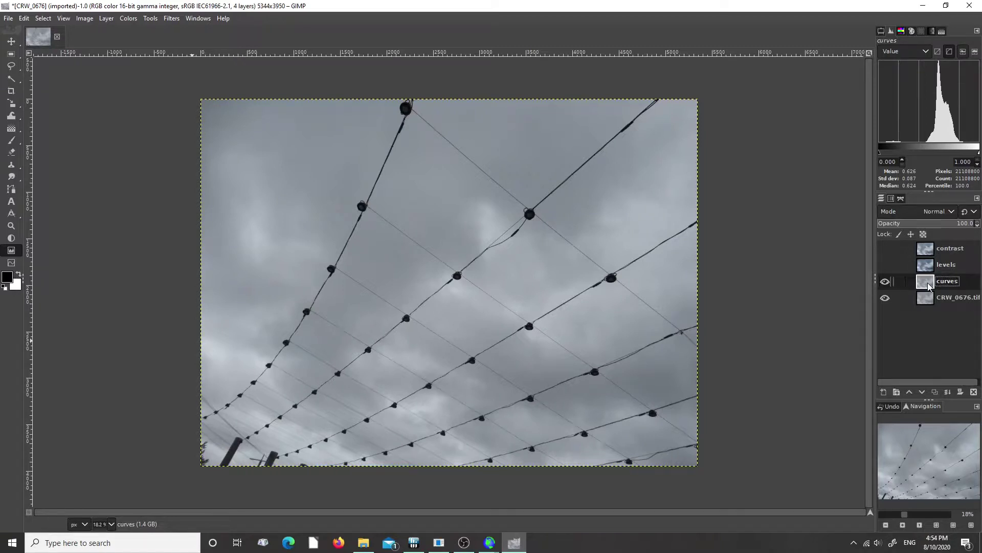
Step: Apply Curves to the curves layer with the white point at input 86.25 and the black point at input 28.75
click(12, 263)
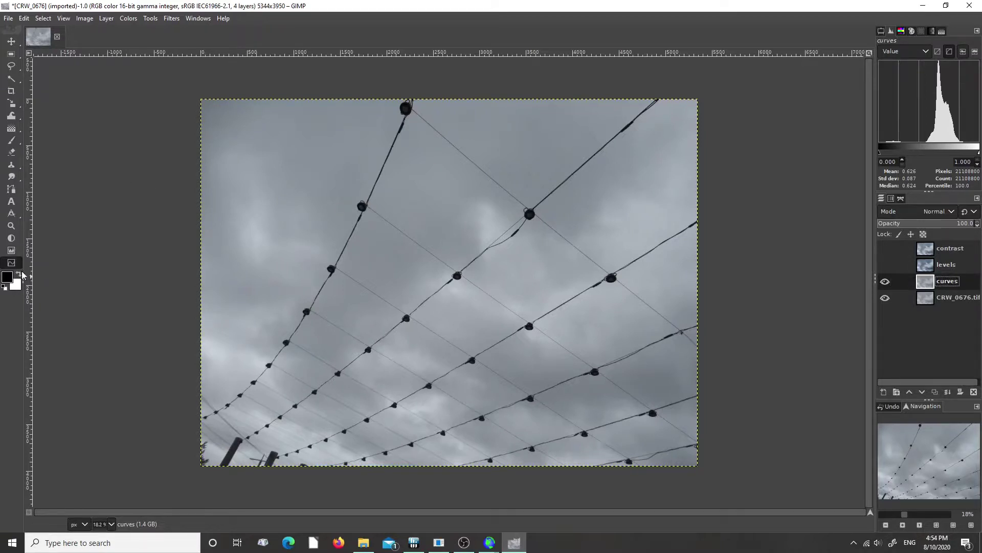
click(153, 258)
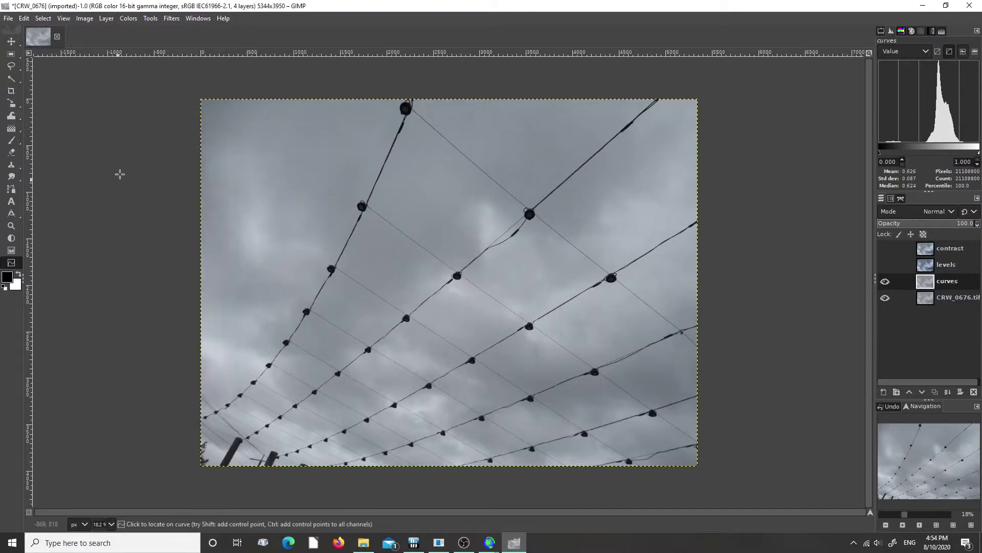
click(127, 150)
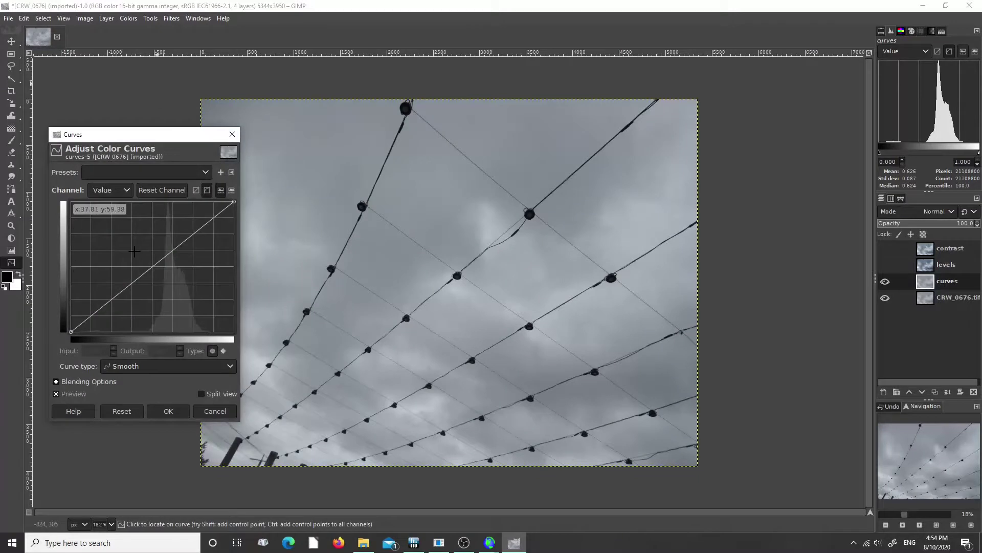
drag(123, 137, 123, 117)
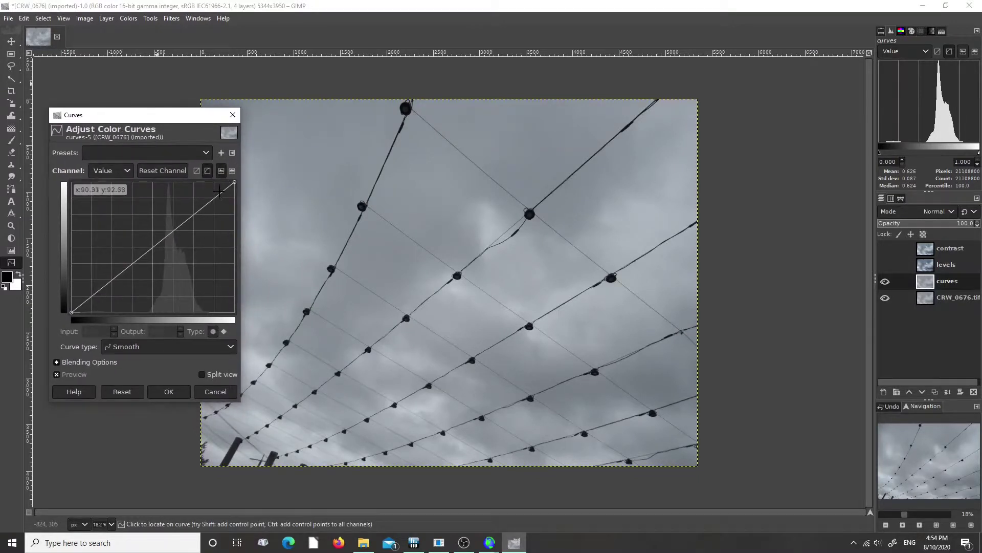
drag(234, 181, 208, 190)
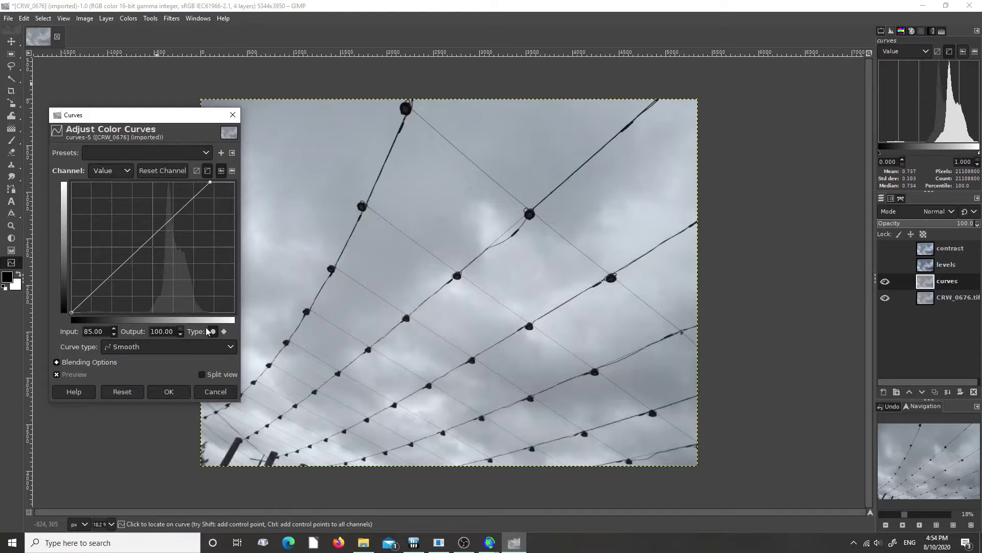
drag(211, 183, 212, 182)
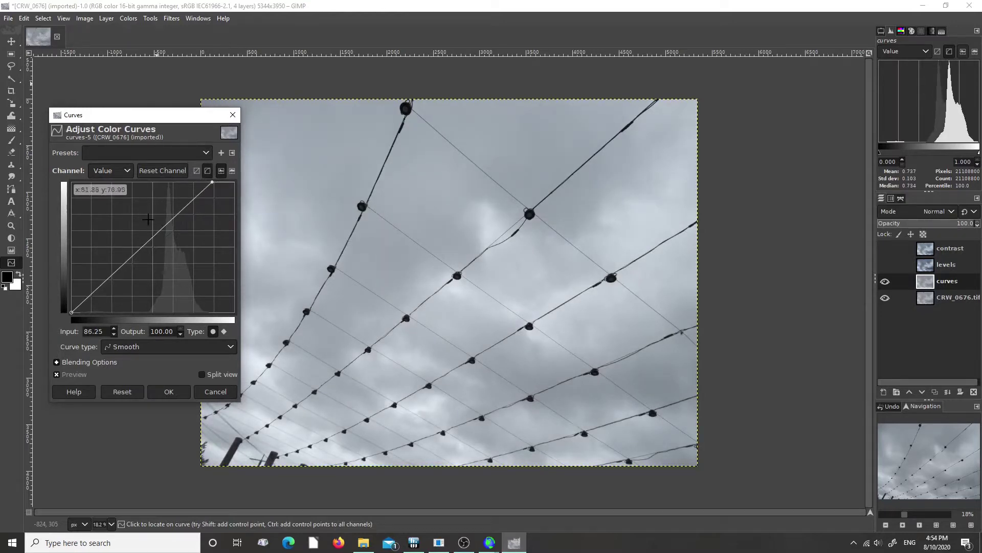
drag(70, 311, 118, 320)
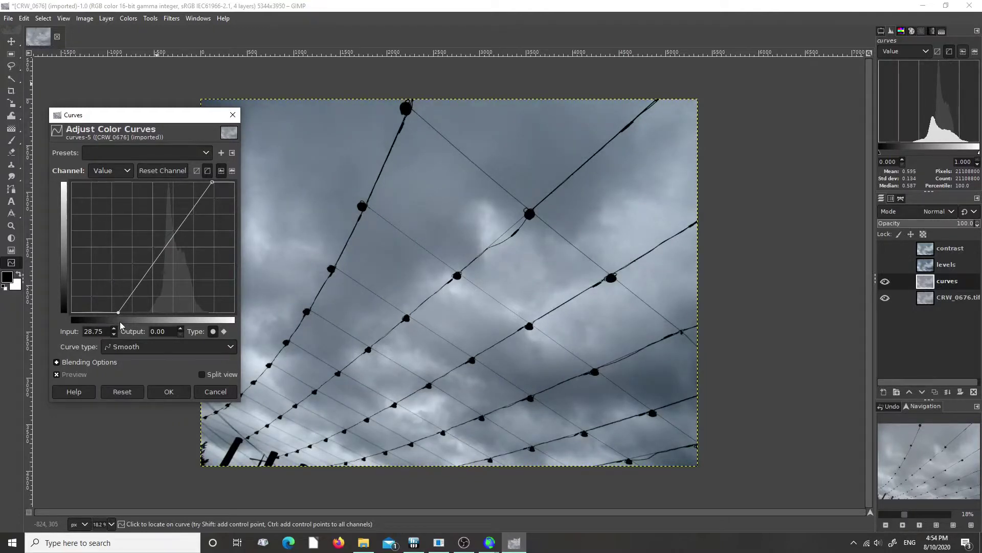
click(169, 392)
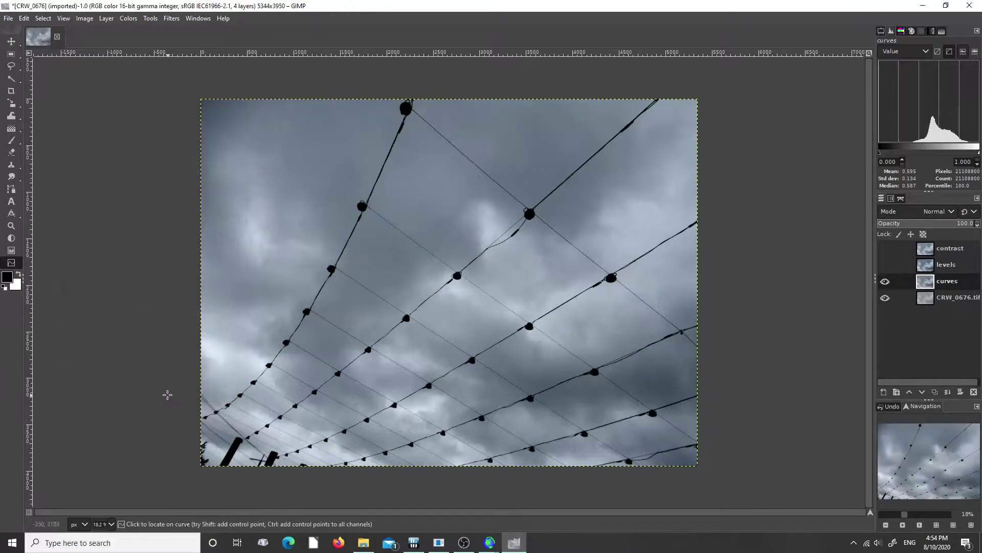
Step: Compare the contrast, levels and curves layers by showing each one alone over the original photo
click(886, 281)
click(886, 249)
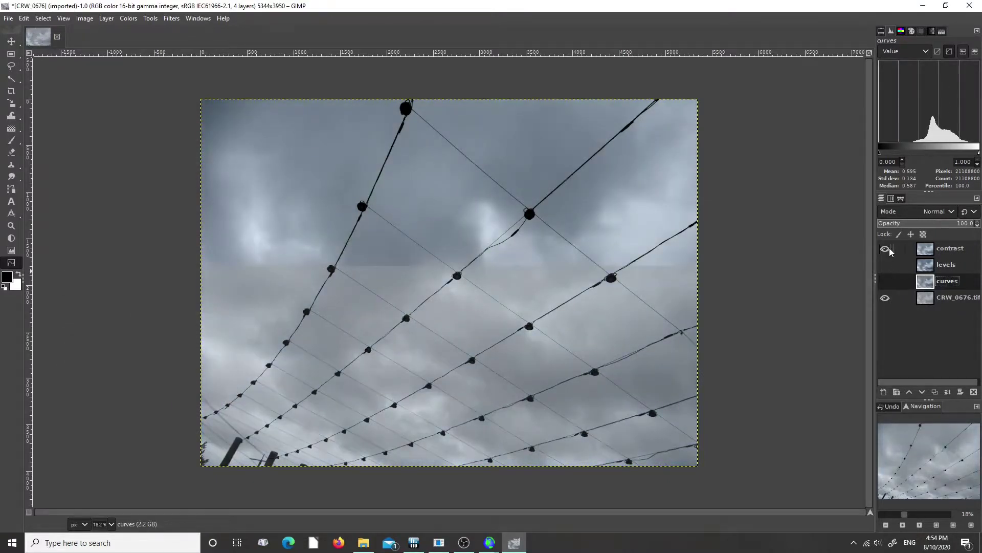
click(886, 250)
click(885, 265)
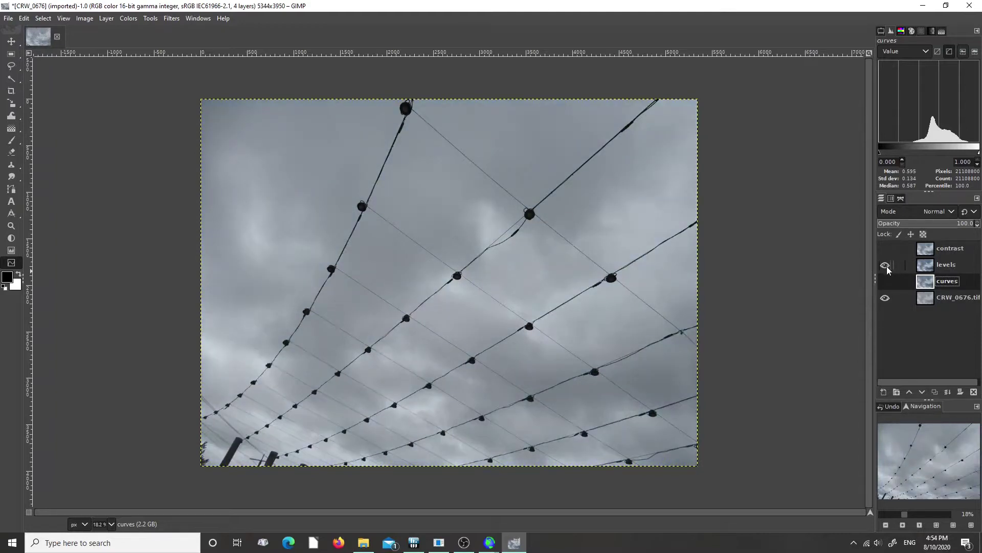
click(886, 265)
click(885, 282)
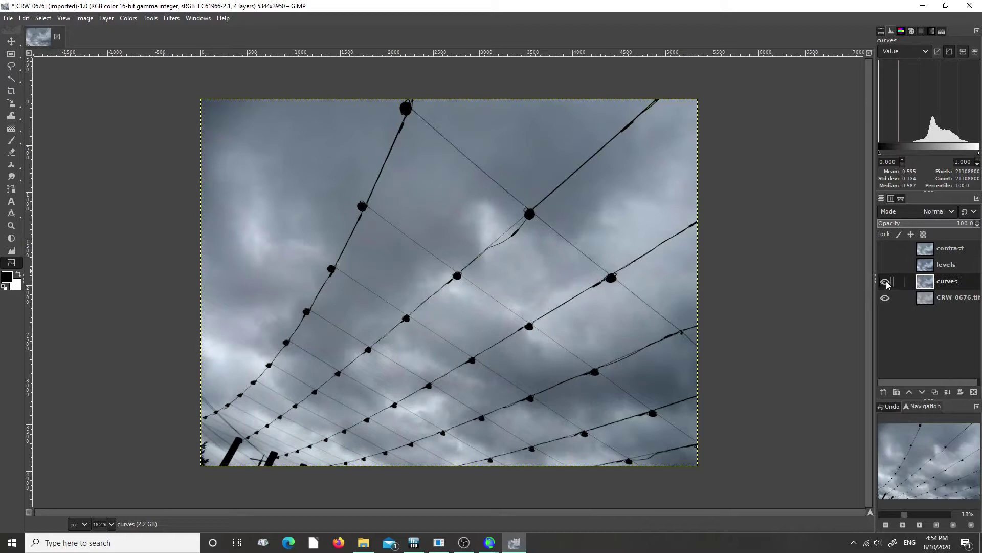
Step: Hide the curves layer, duplicate the original CRW_0676.tif layer and rename the copy "clarity"
click(886, 283)
click(930, 301)
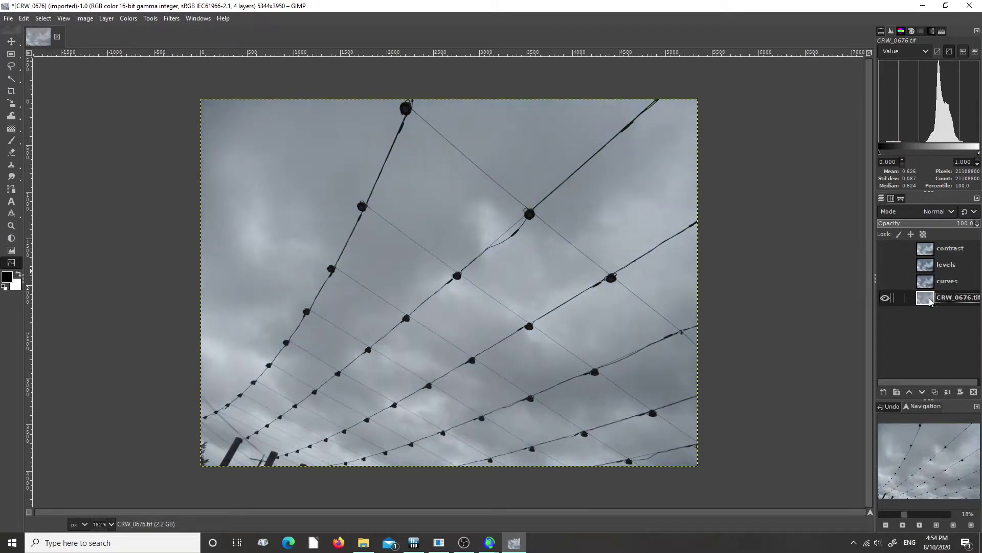
click(934, 392)
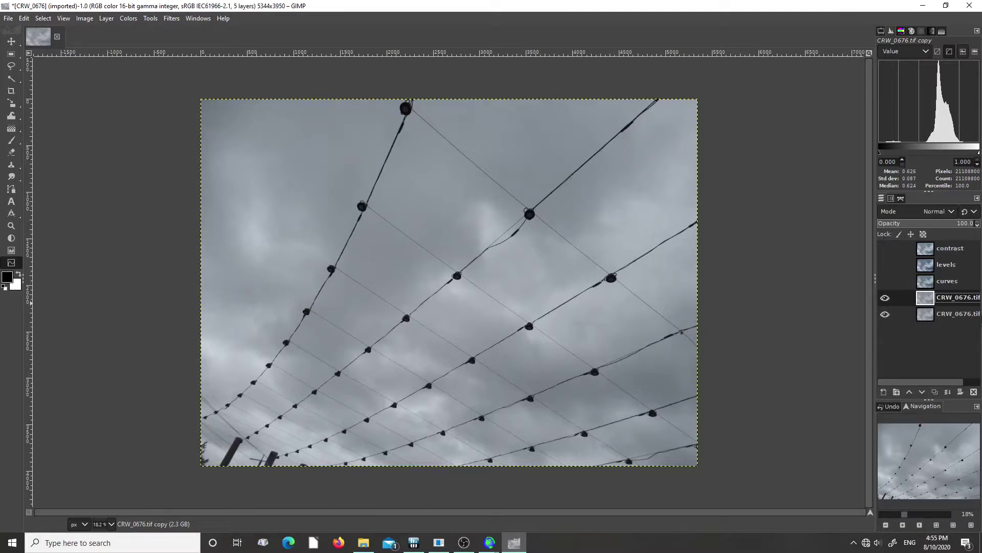
double_click(954, 298)
text(clarity)
key(Return)
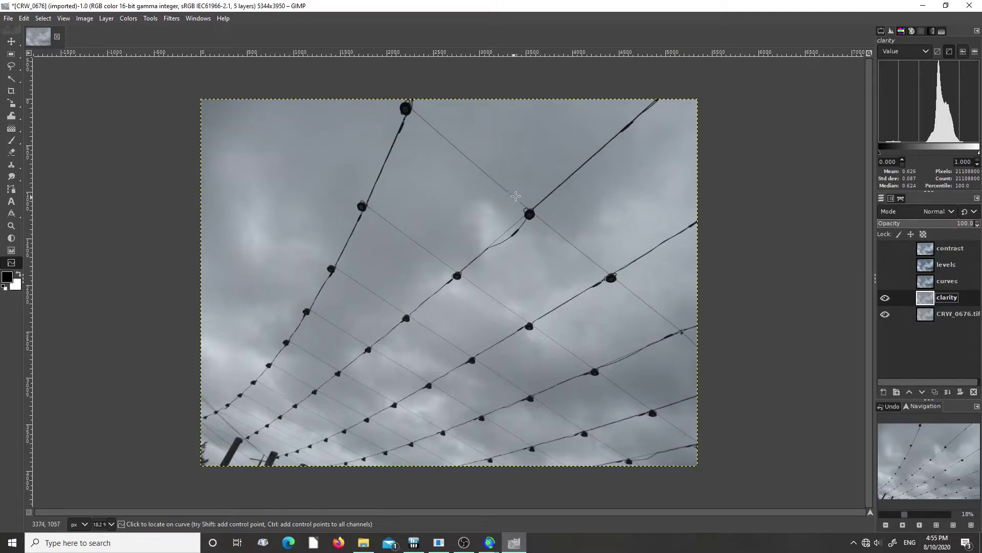
Step: Apply Sharpen (Unsharp Mask) to the clarity layer with Radius at about 605.6 and Amount at about 1.144
click(172, 20)
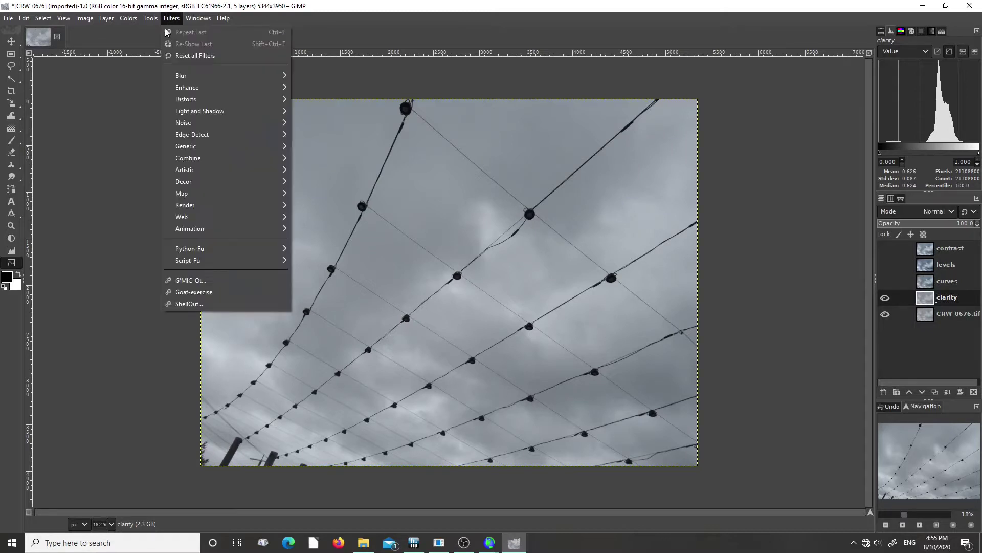
mouse_move(185, 89)
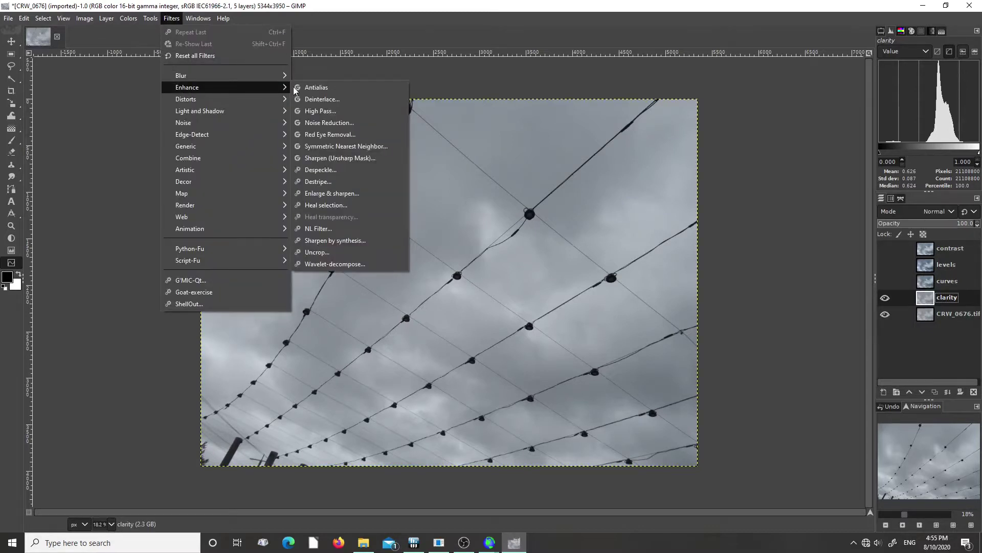
click(332, 159)
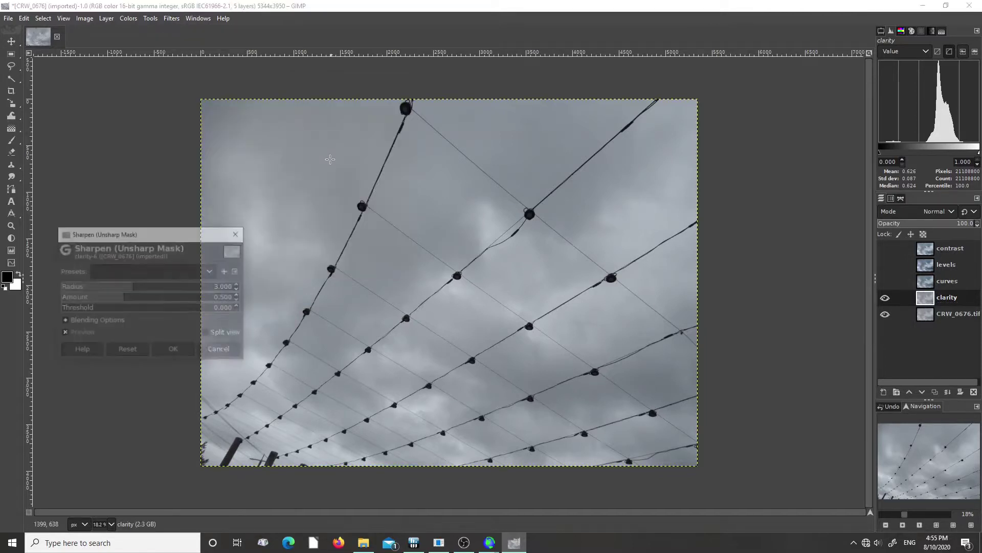
drag(160, 238, 158, 252)
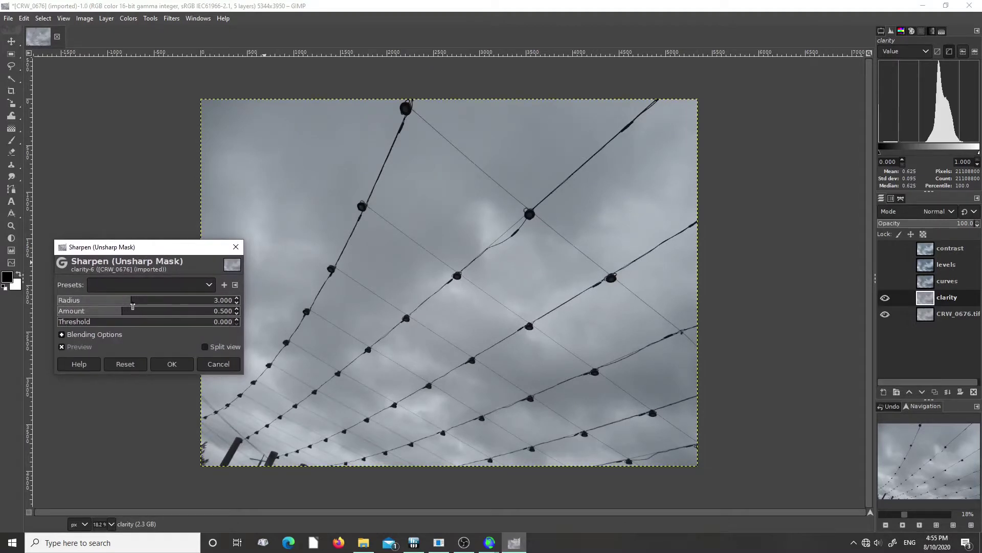
drag(132, 303, 494, 298)
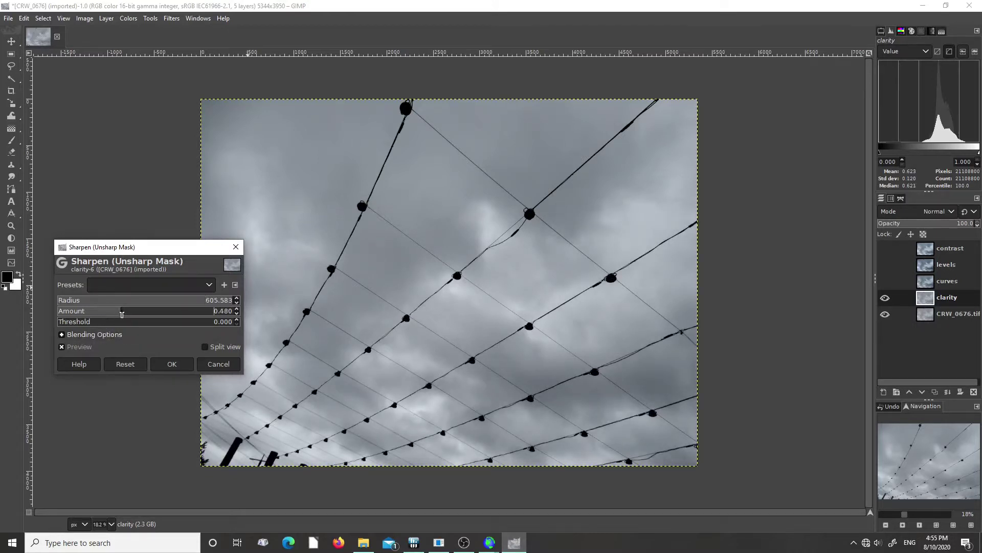
drag(126, 314, 146, 314)
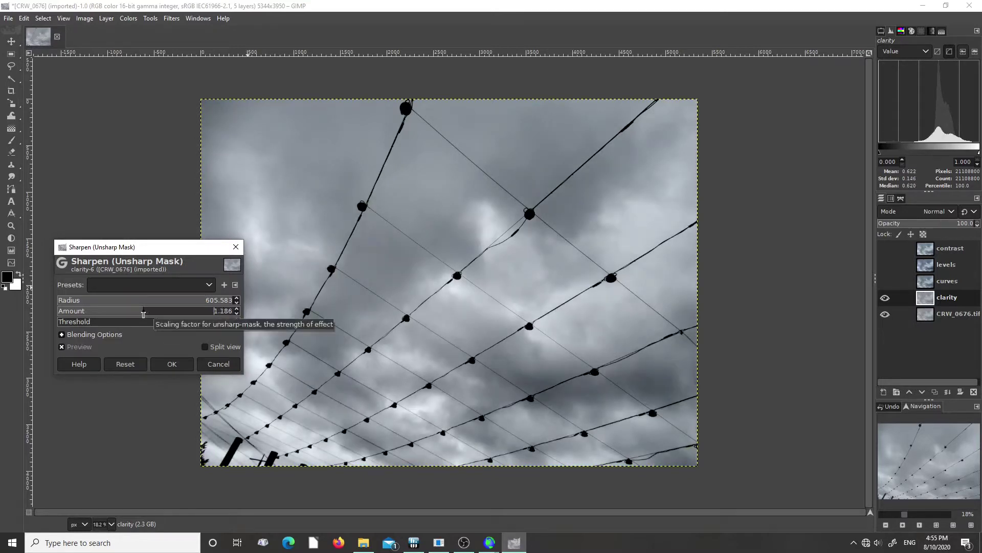
mouse_move(142, 315)
mouse_down()
mouse_move(150, 315)
mouse_move(143, 323)
mouse_up()
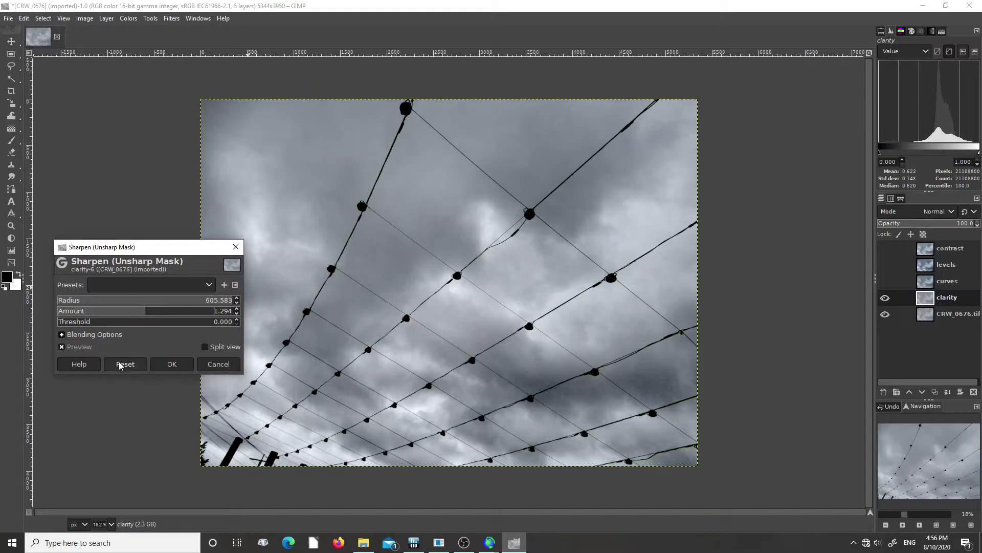
drag(147, 316, 142, 316)
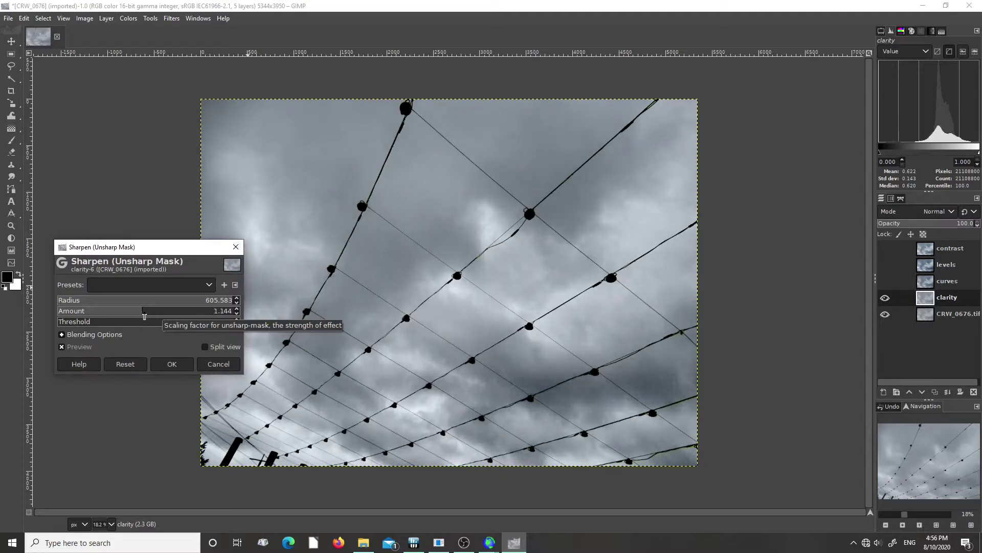
click(173, 365)
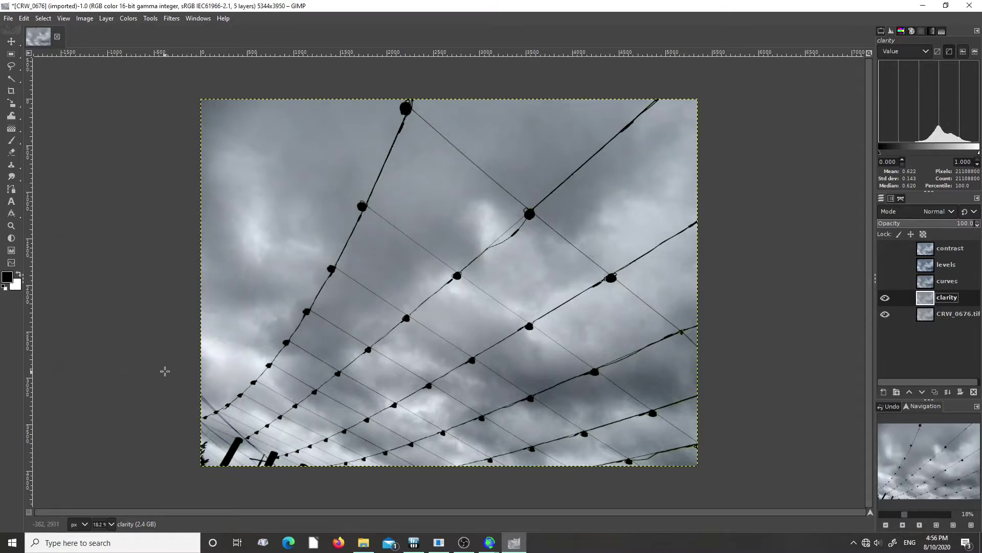
Step: Review the contrast, levels, curves and clarity layers in turn, each shown alone over the original photo
click(885, 298)
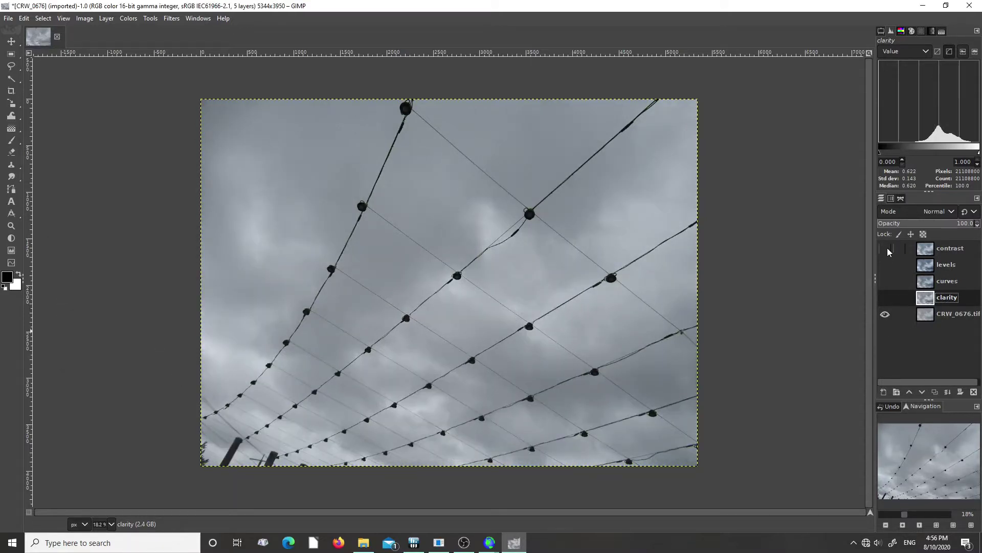
click(885, 249)
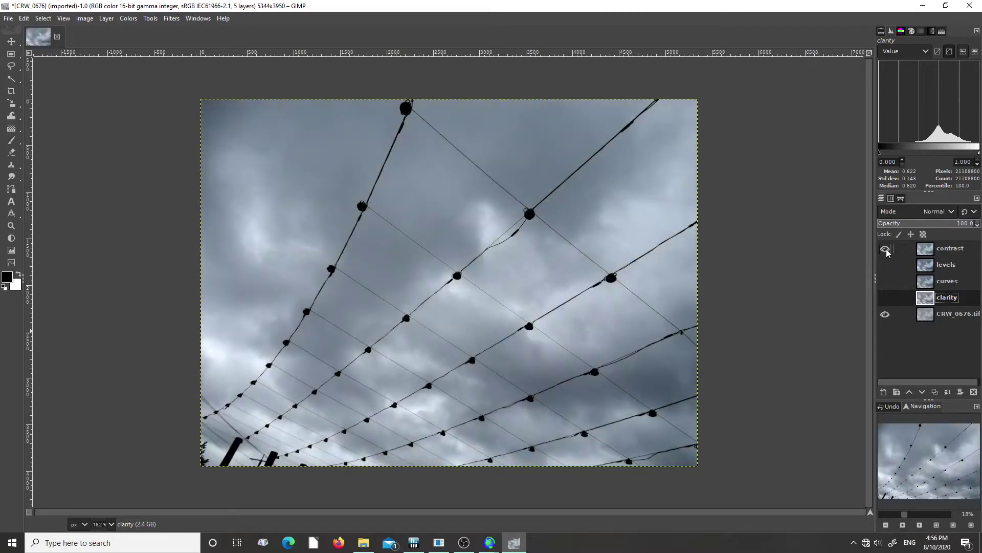
click(885, 249)
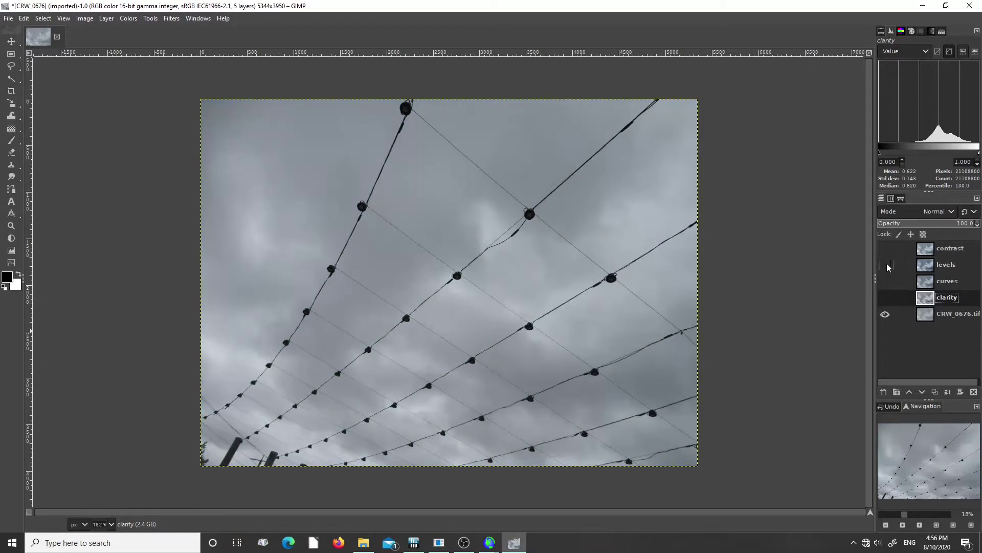
click(886, 265)
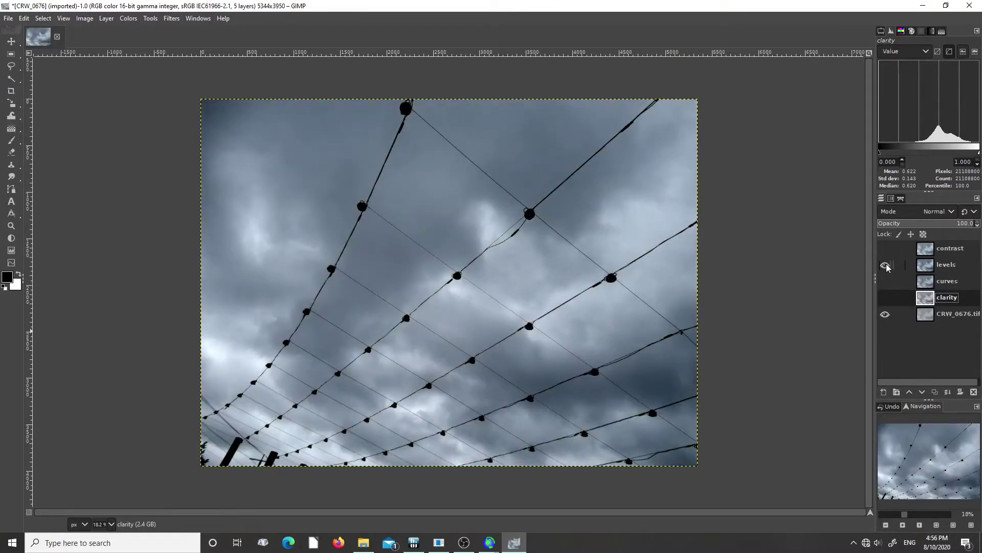
click(886, 265)
click(887, 283)
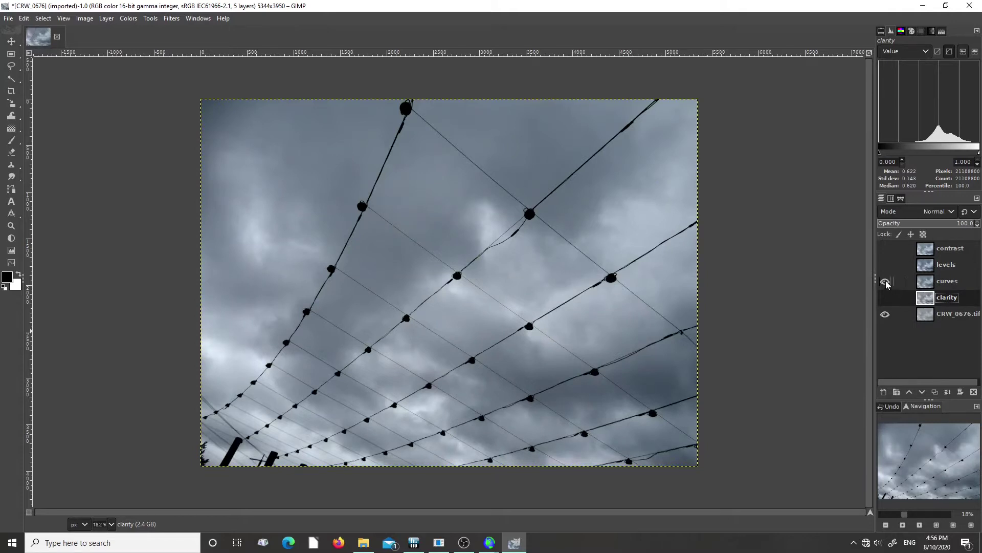
click(886, 281)
click(886, 300)
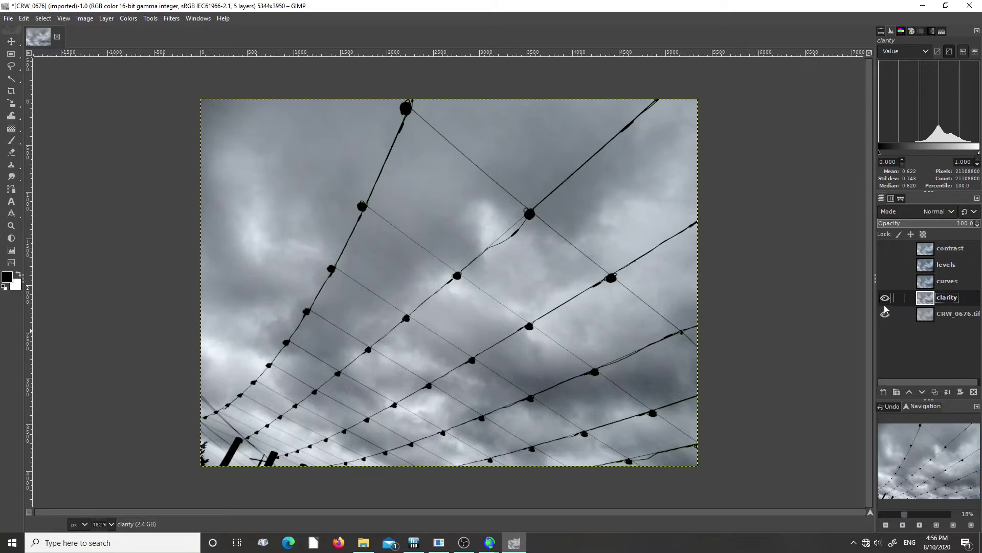
Step: Compare the curves and clarity layers by alternating which of the two is visible over the original
click(885, 299)
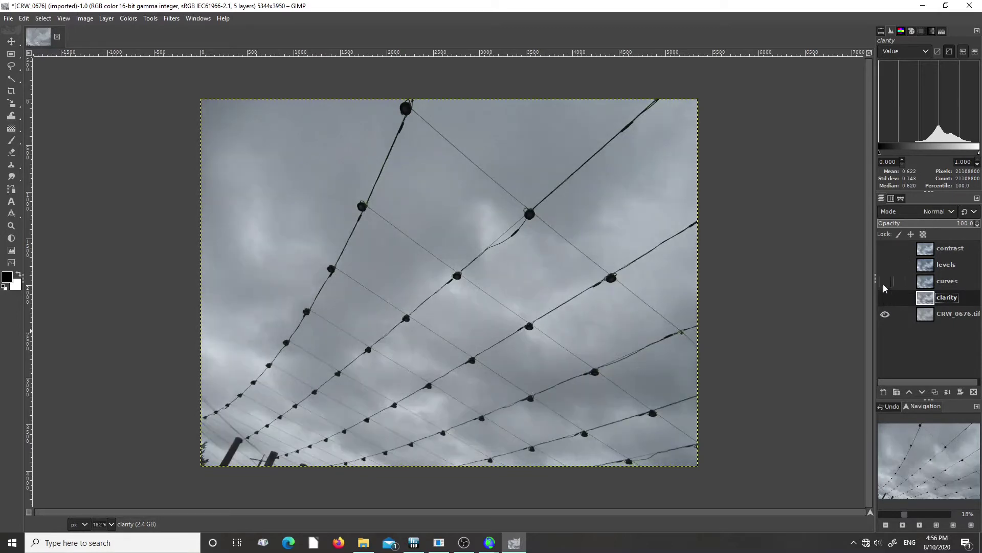
click(885, 282)
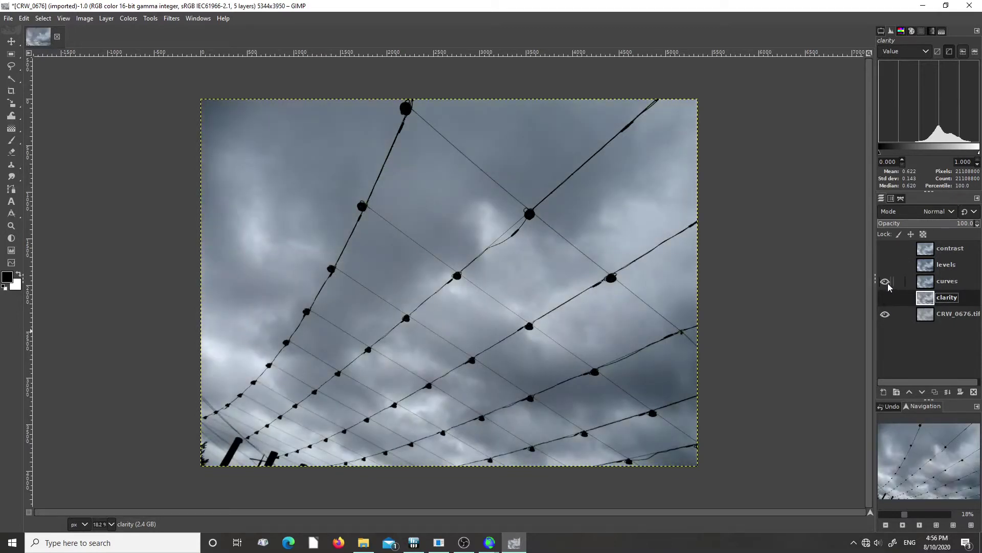
click(885, 281)
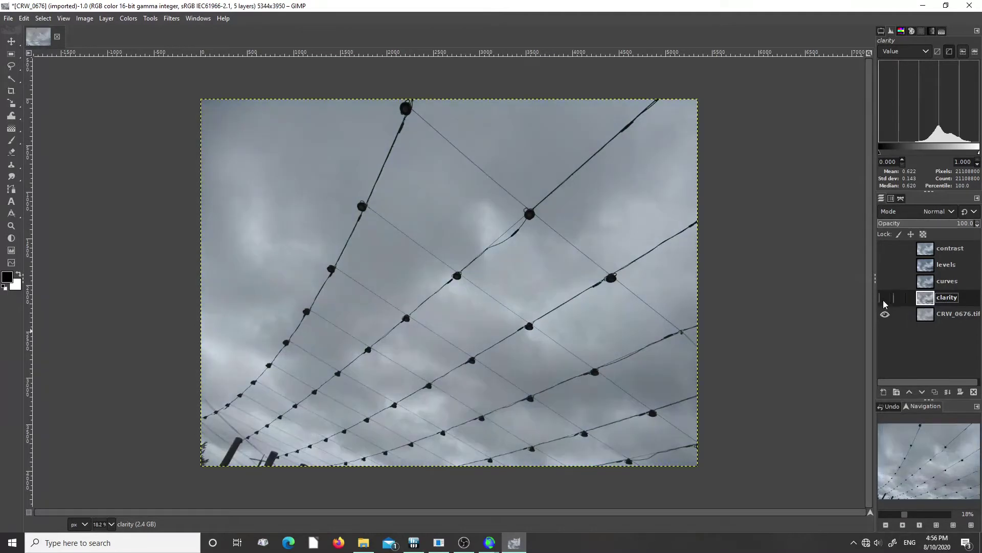
click(885, 298)
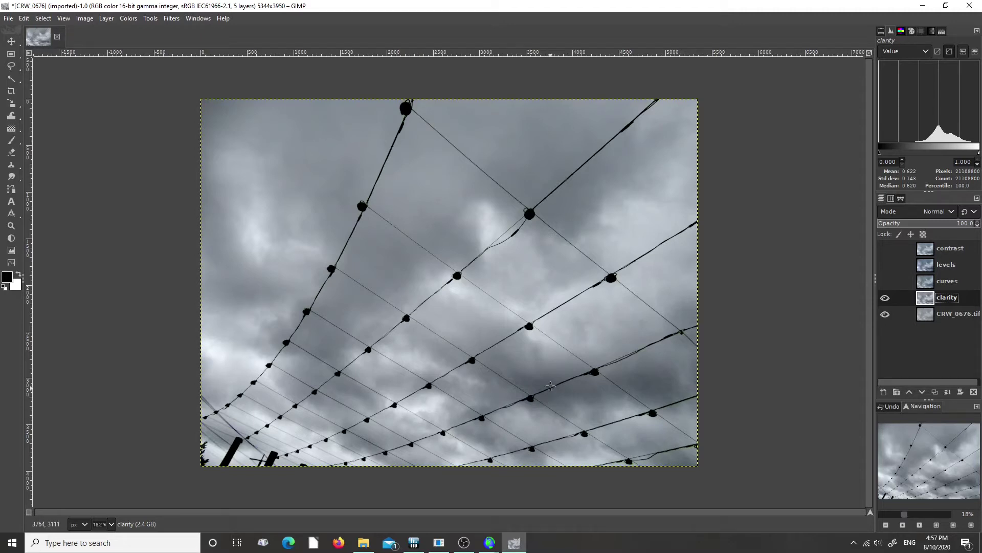
click(886, 299)
click(886, 281)
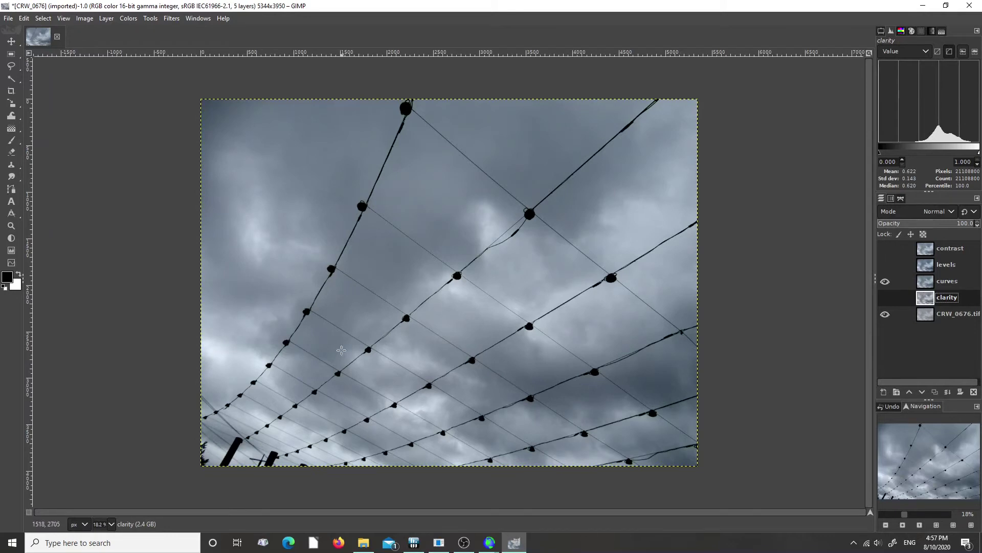
Step: Compare the levels and contrast layers with the curves layer hidden, ending with only the curves layer shown over the original
click(885, 281)
click(885, 265)
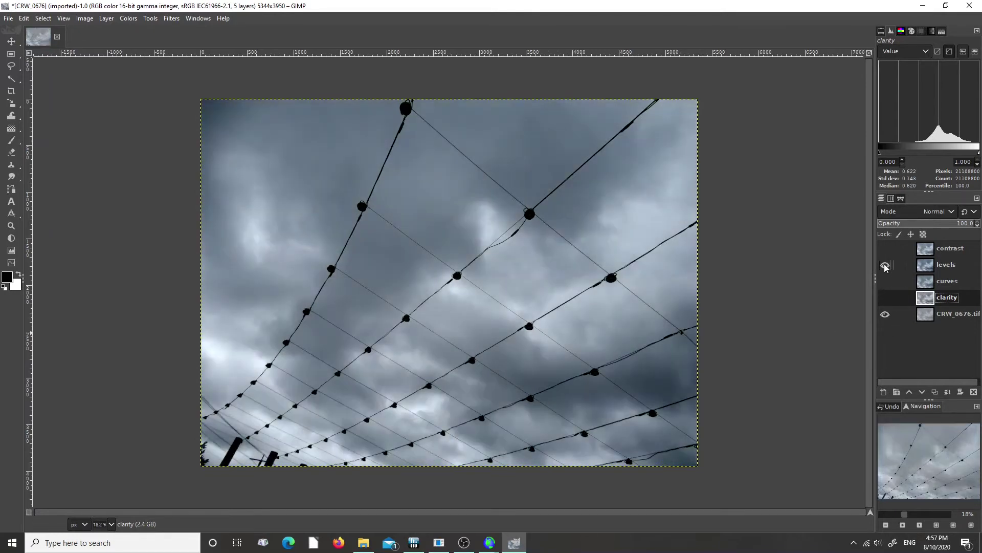
click(885, 249)
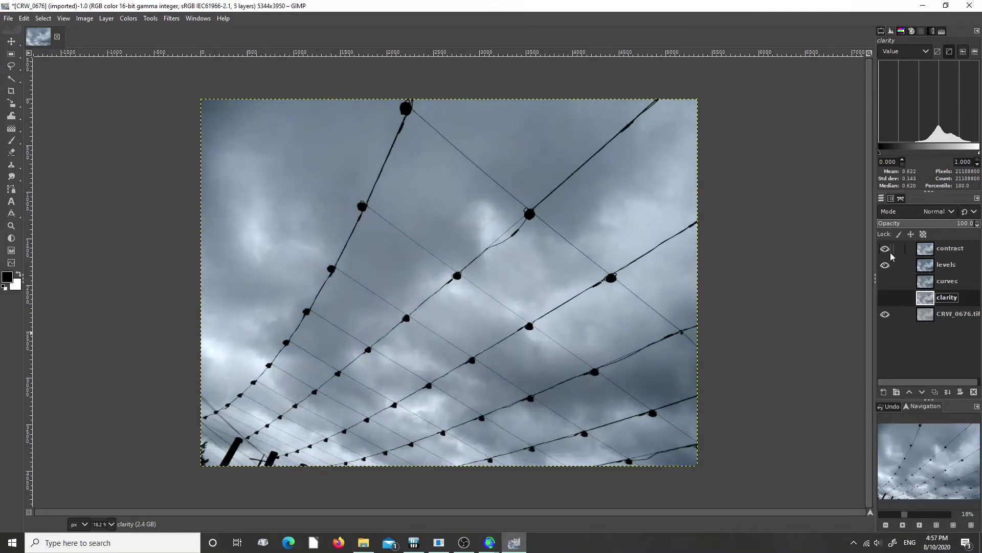
click(885, 249)
click(885, 264)
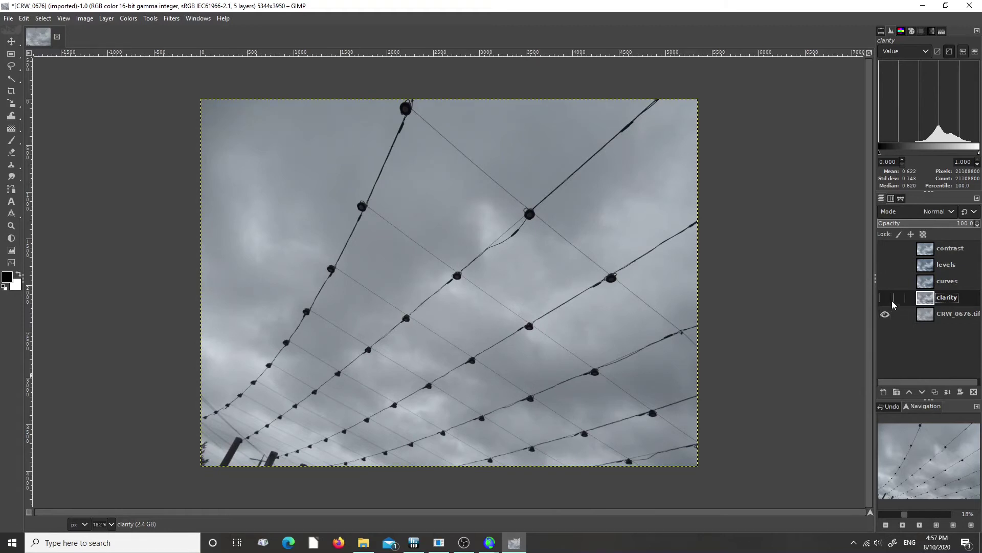
click(885, 281)
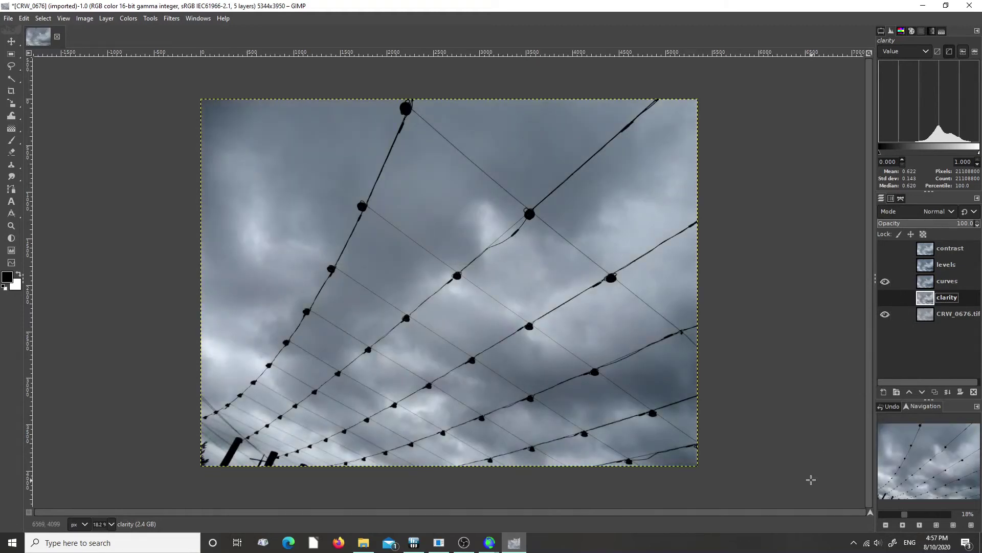